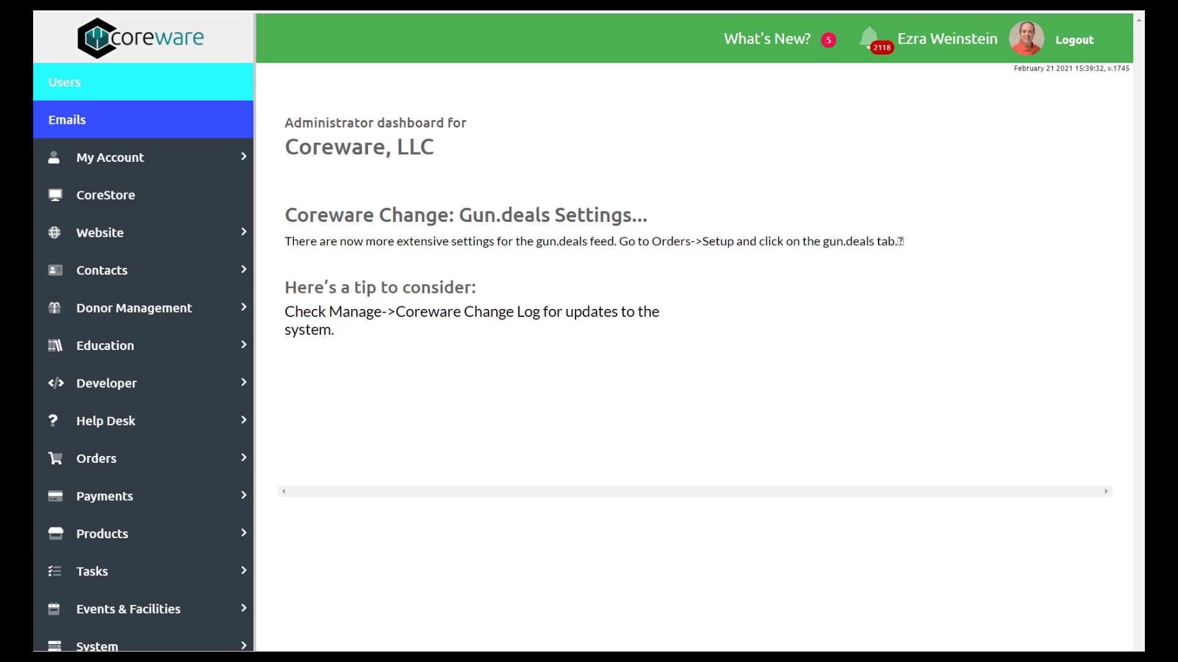
- Open Products > Products > Products and dismiss the Page Choices dialog
left_click(180, 543)
scroll(180, 542, "down", 3)
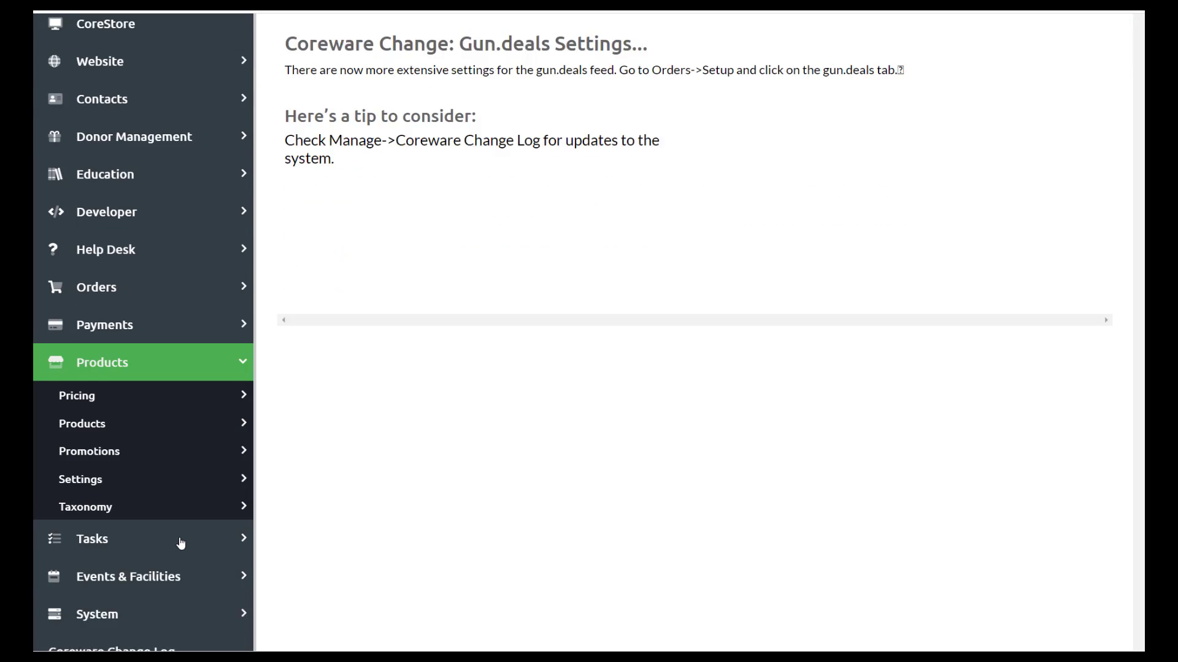
left_click(133, 393)
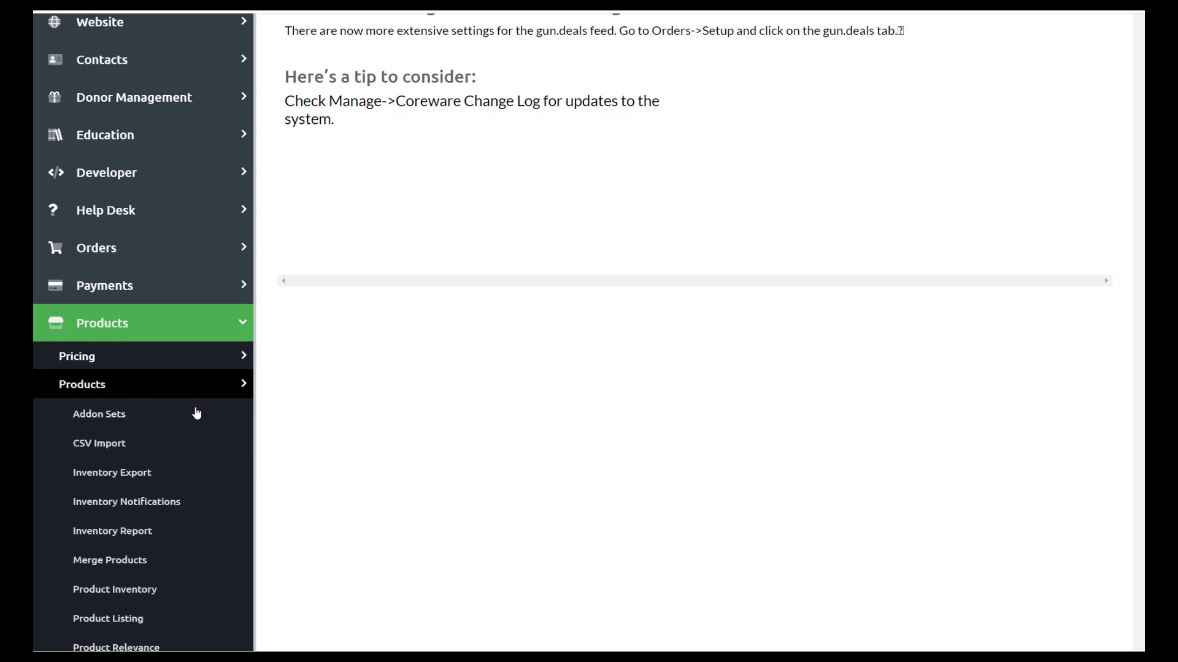
scroll(200, 392, "down", 4)
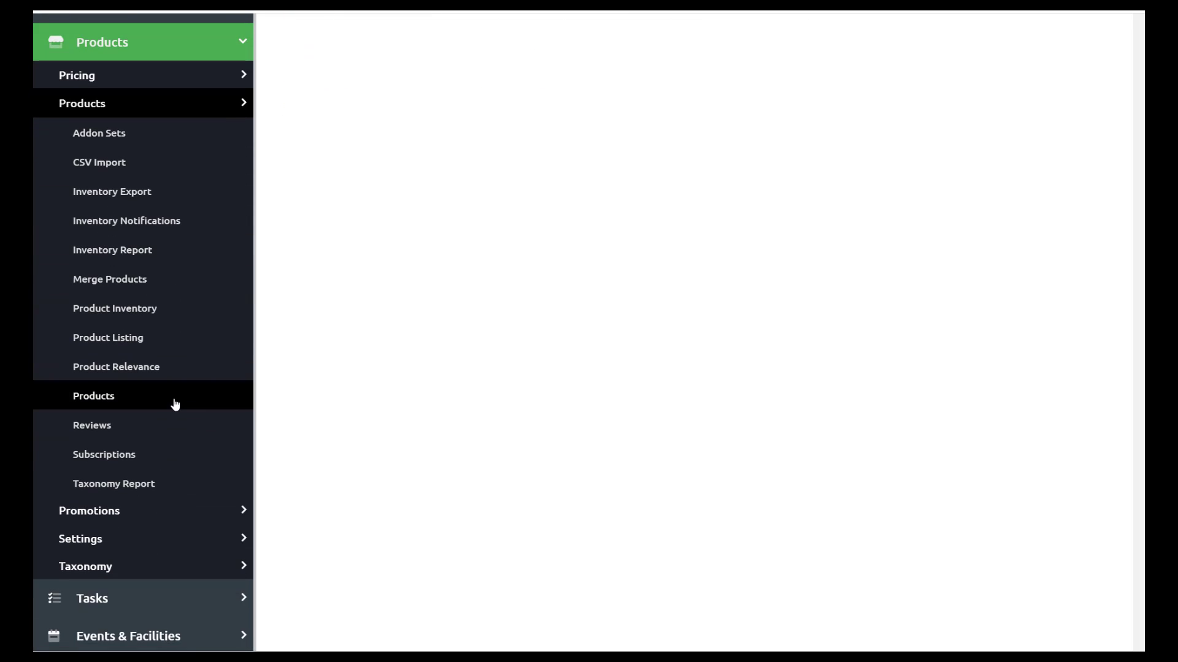
left_click(175, 405)
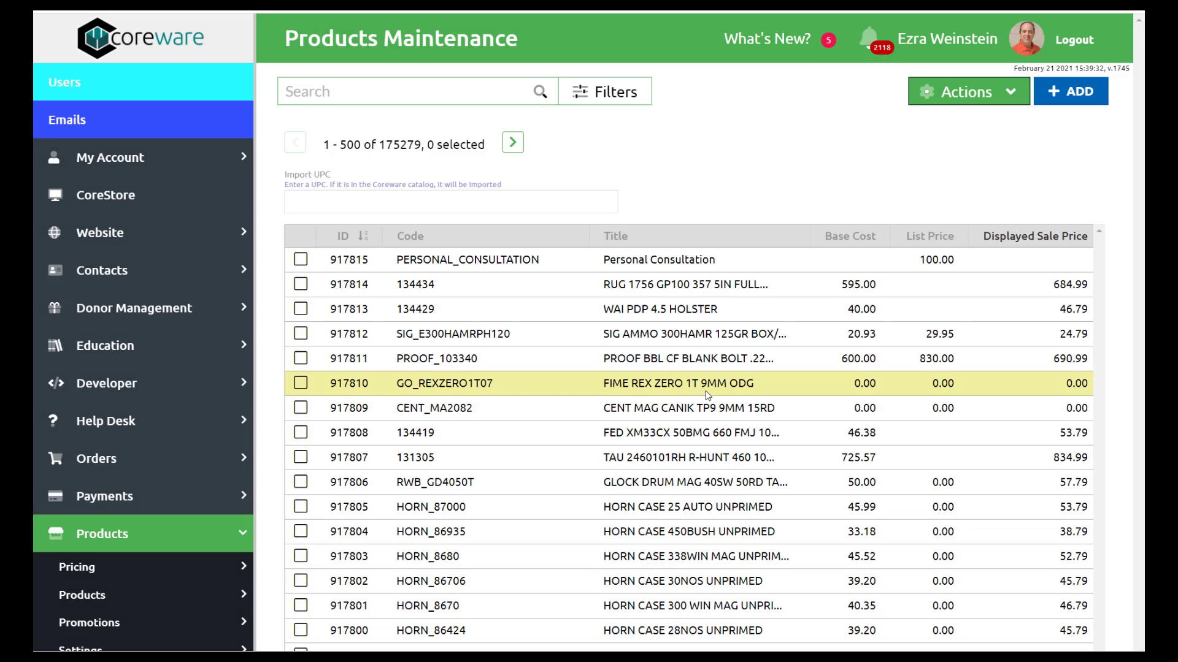
key("ctrl+j")
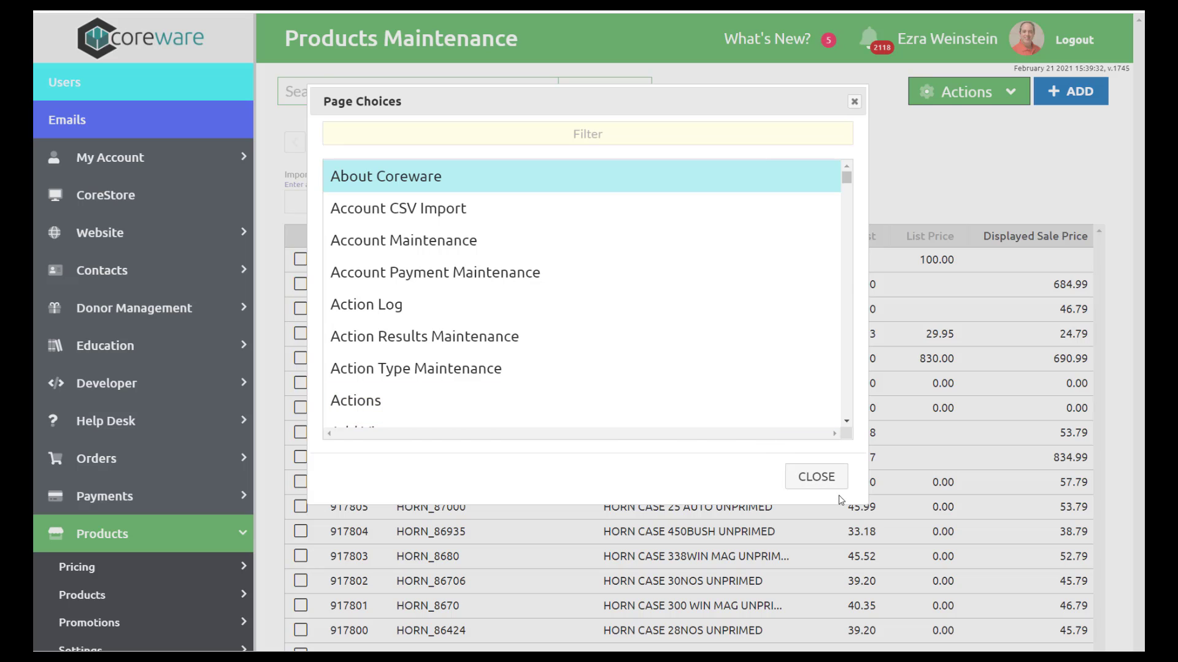
left_click(817, 477)
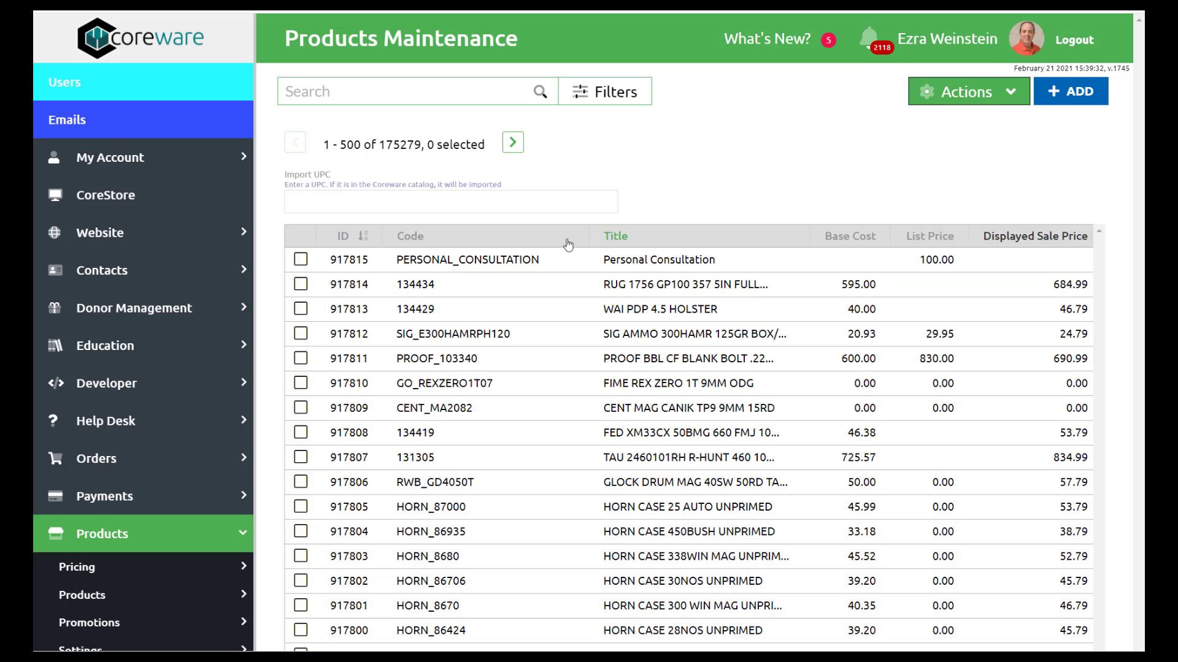
- Open the Personal Consultation product and correct its description to 'excellent experts'
left_click(510, 261)
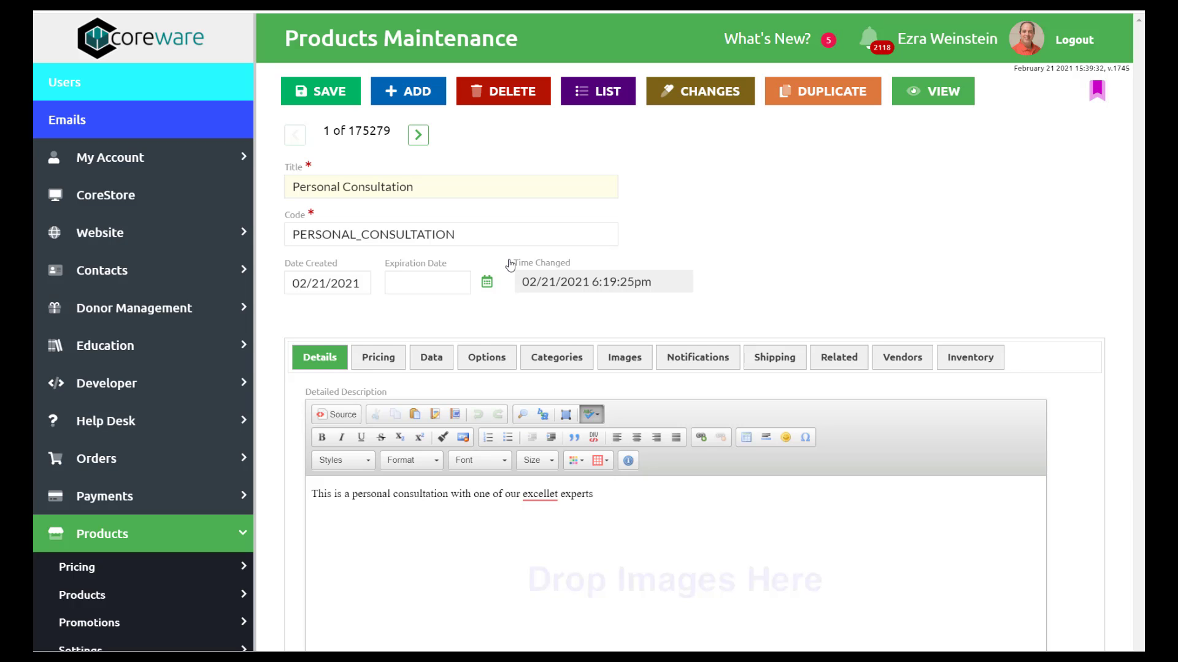
scroll(525, 270, "down", 8)
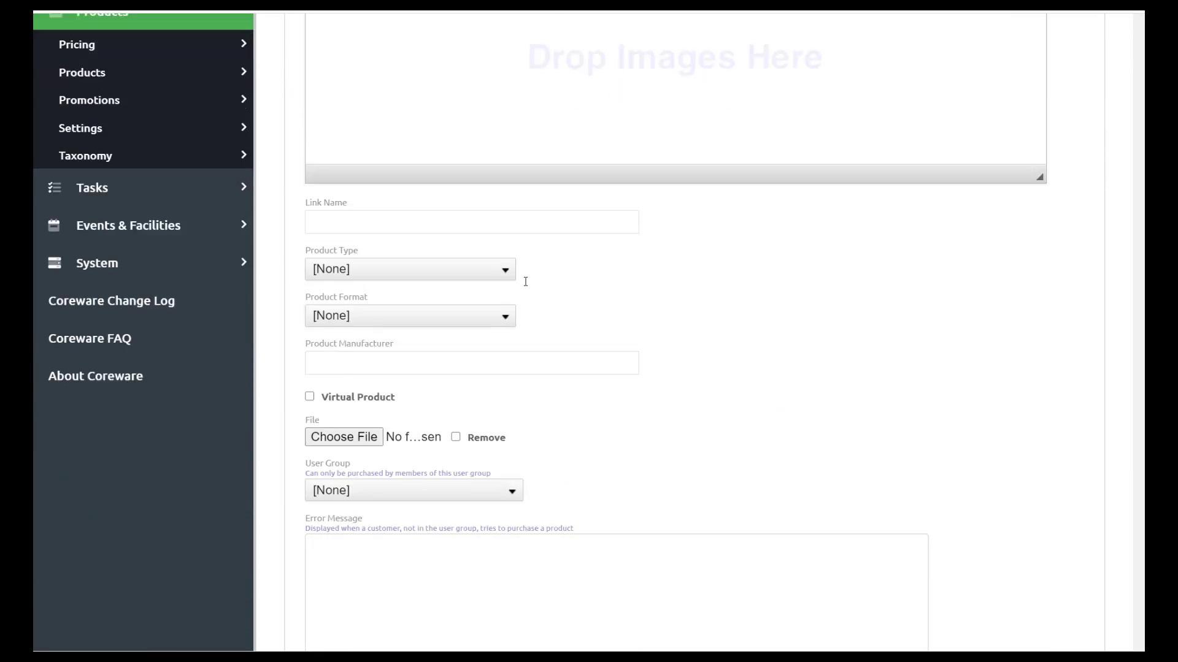
scroll(525, 282, "down", 14)
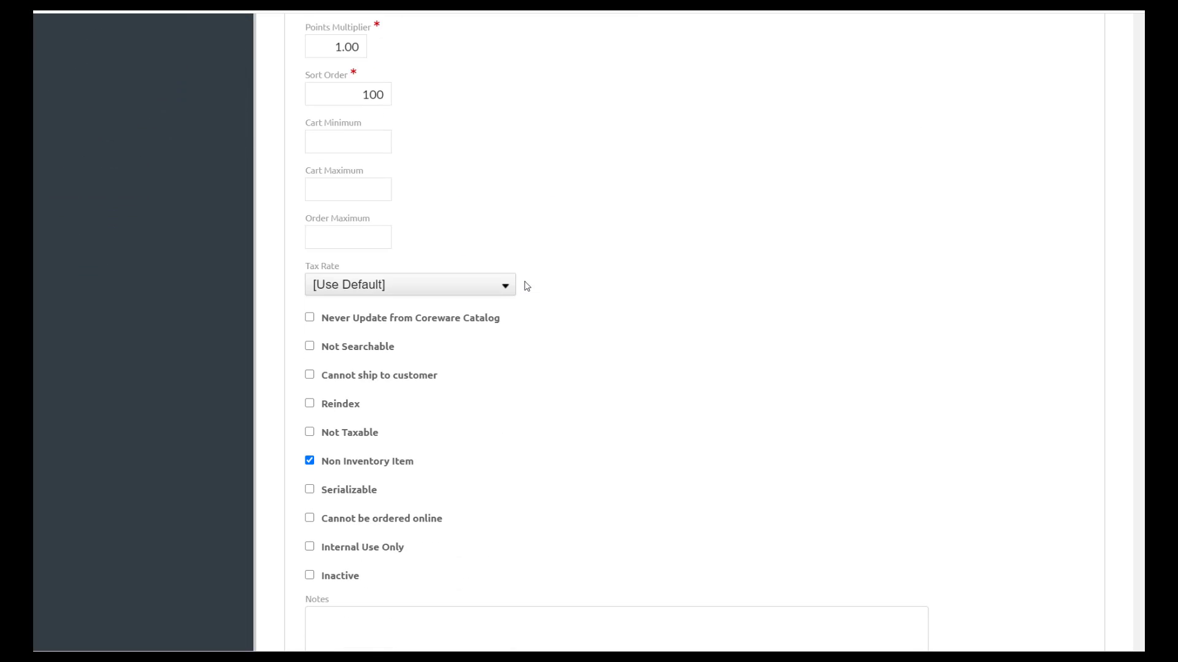
scroll(526, 286, "down", 1)
left_click_drag(421, 396, 327, 402)
- Expand the Website > Forms section of the sidebar
scroll(550, 424, "up", 8)
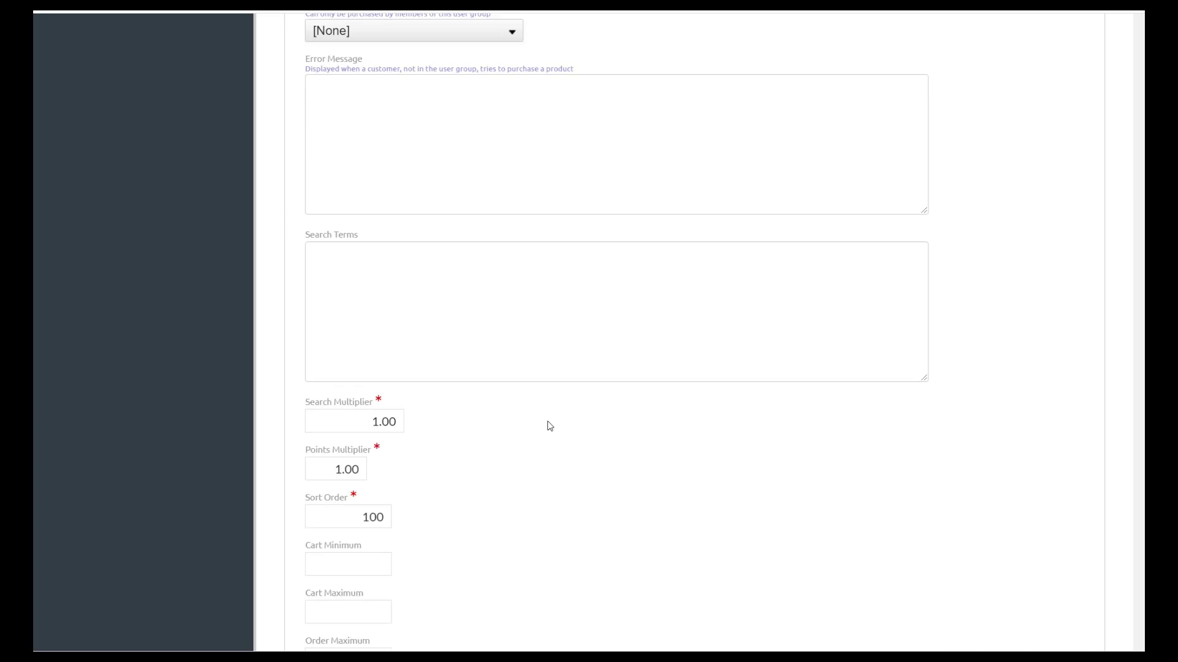
scroll(550, 426, "up", 18)
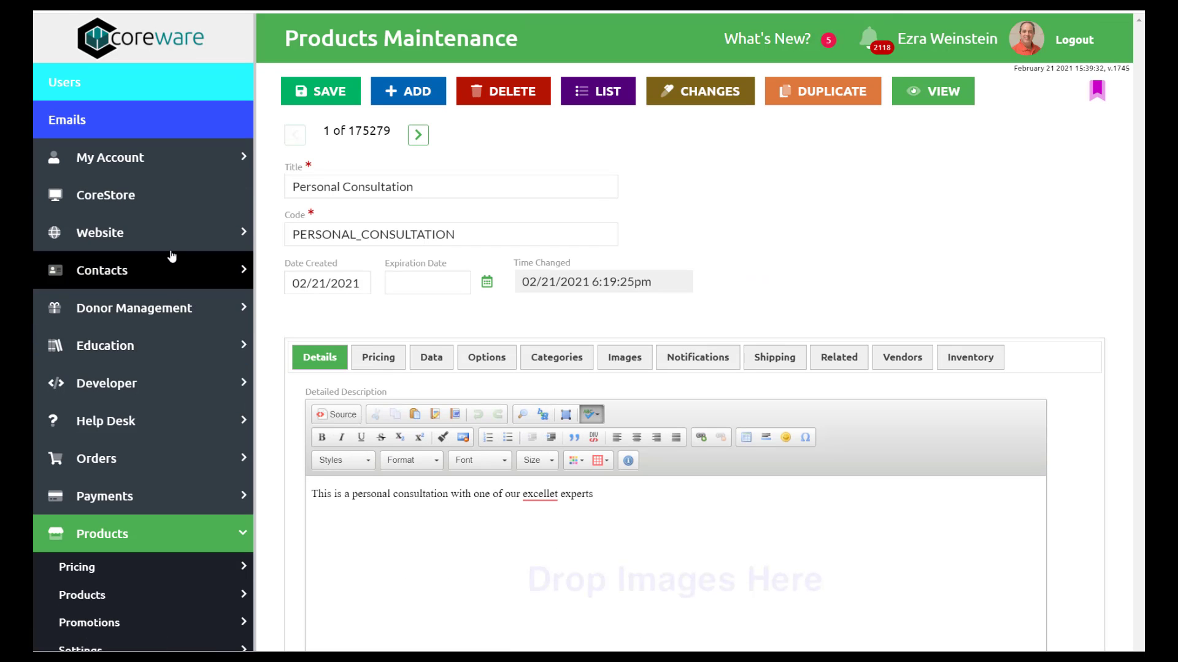
left_click(173, 246)
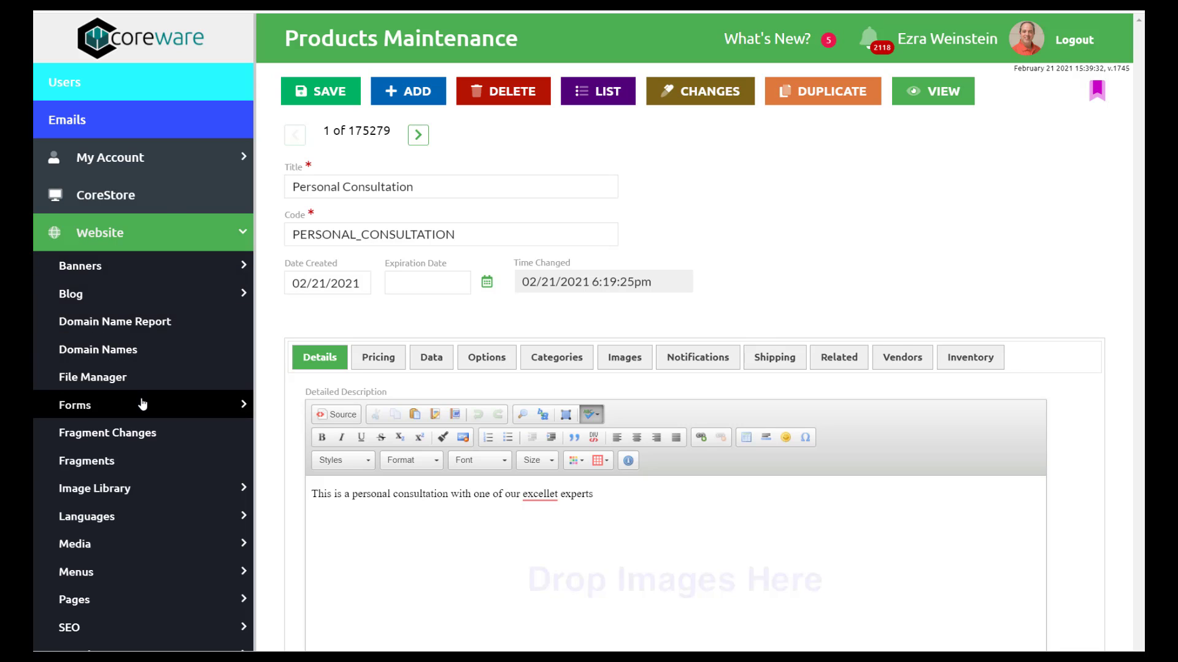
left_click(132, 415)
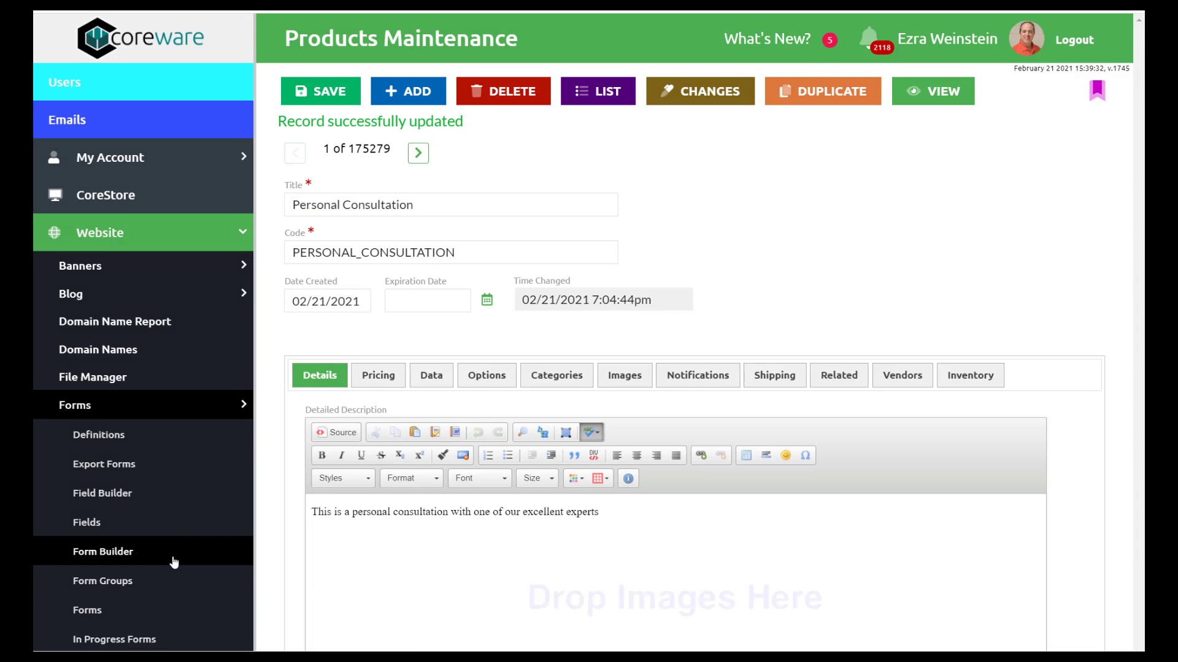
- Add a Form Builder definition with description PERSONAL CONSULTATION and code PERSONAL_CONSULTATION
left_click(175, 562)
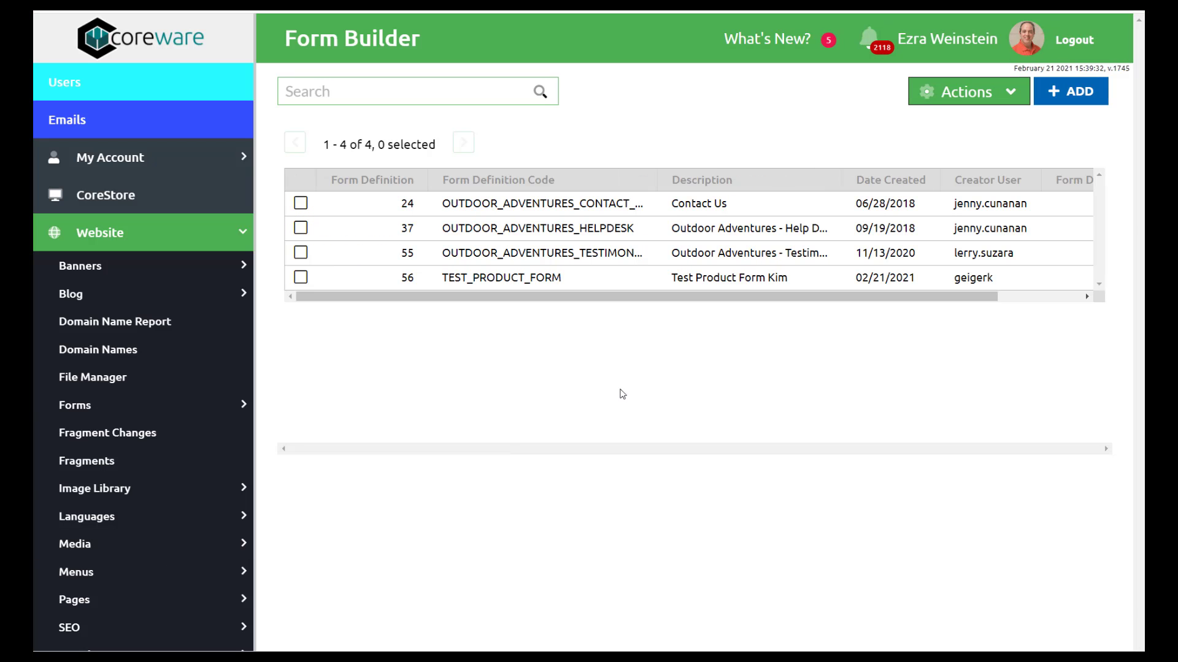
left_click(1071, 91)
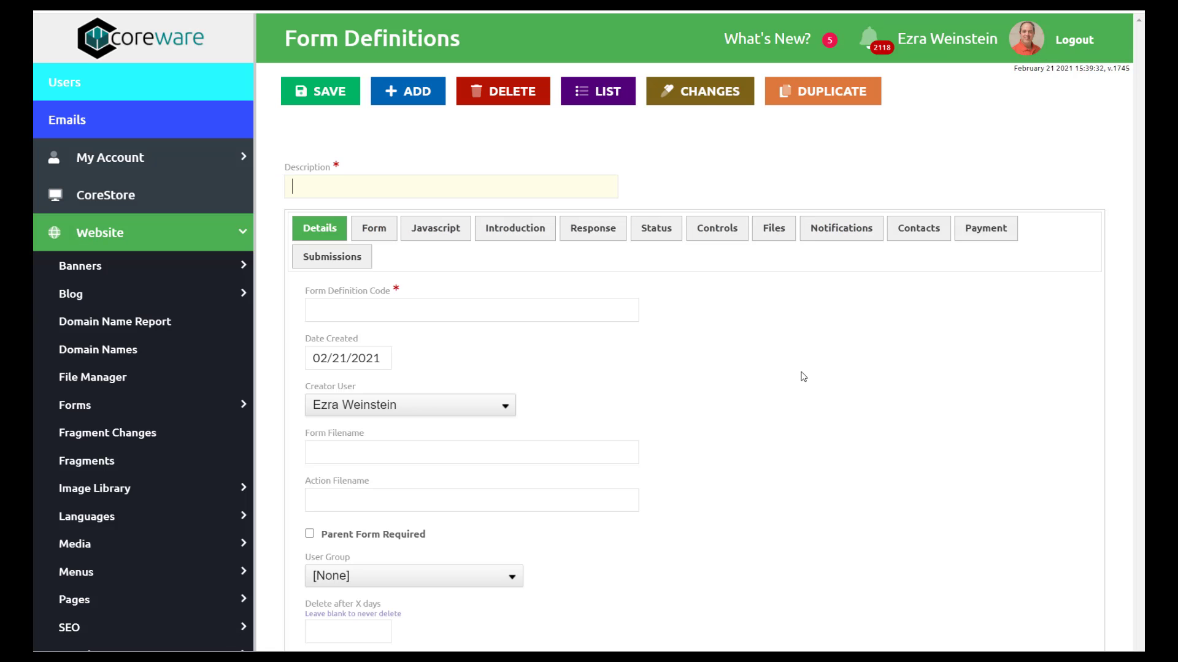
type("PERSO")
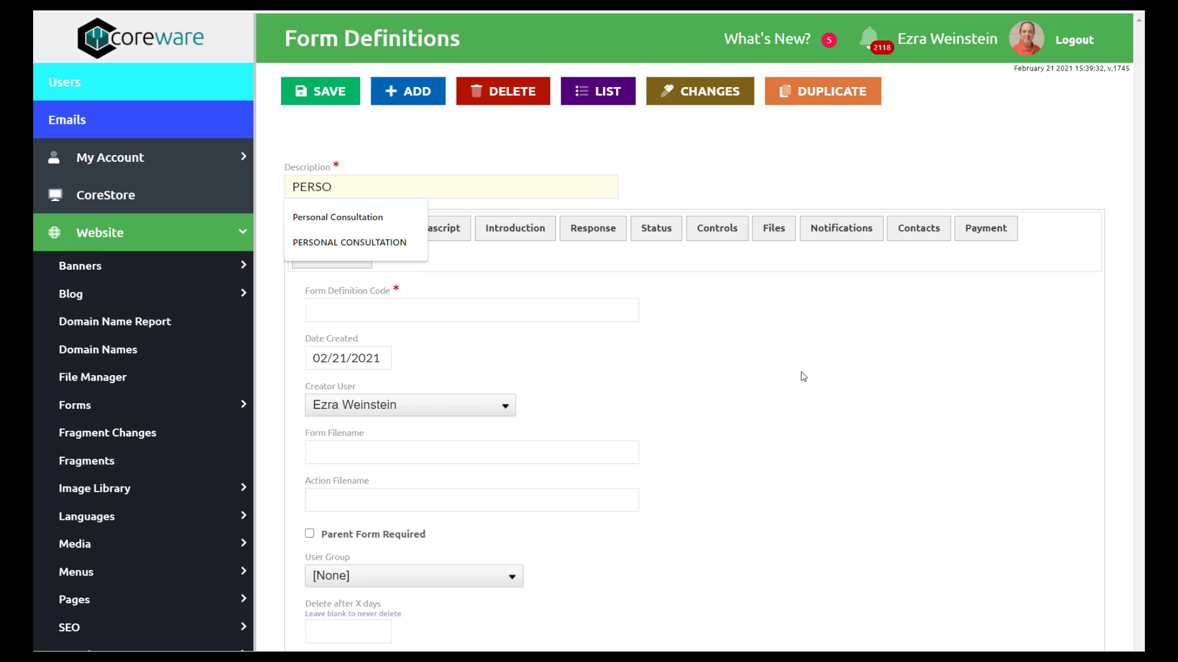
key("Down")
key("Down")
key("Tab")
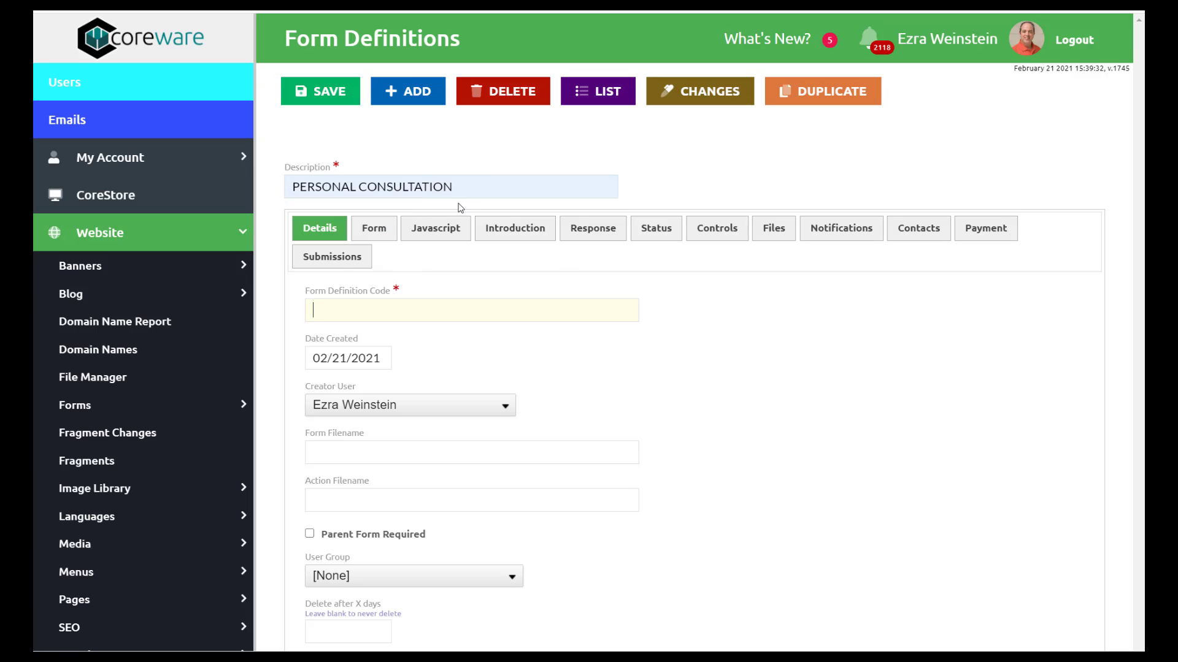
type("PERSO")
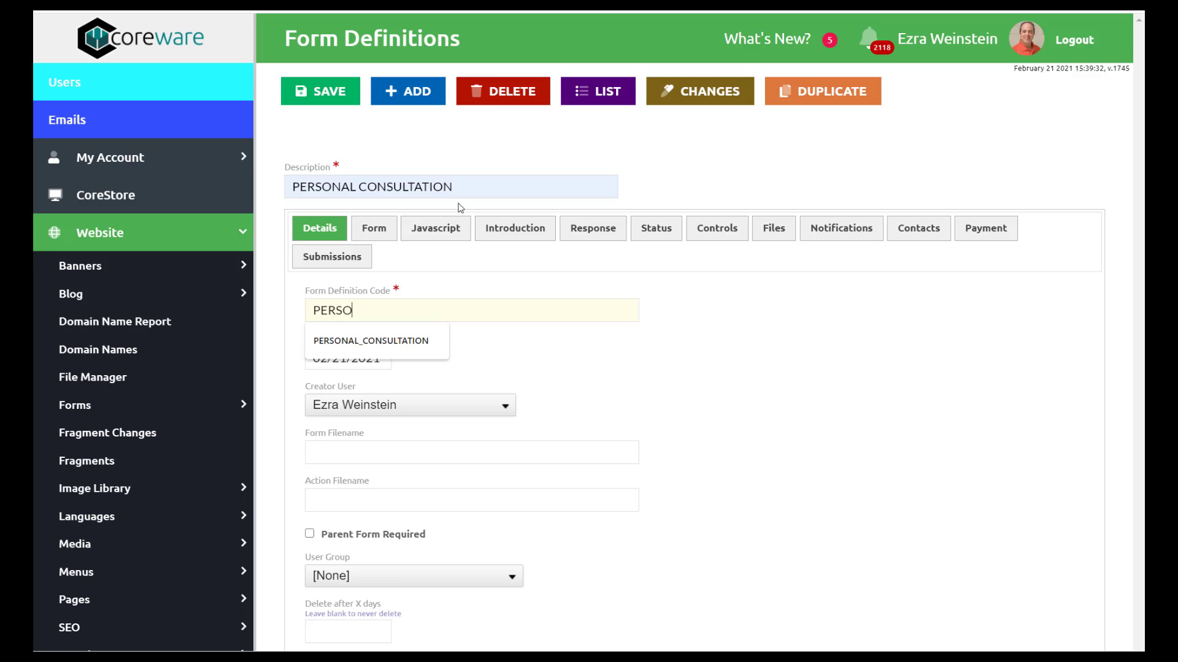
key("Down")
key("Tab")
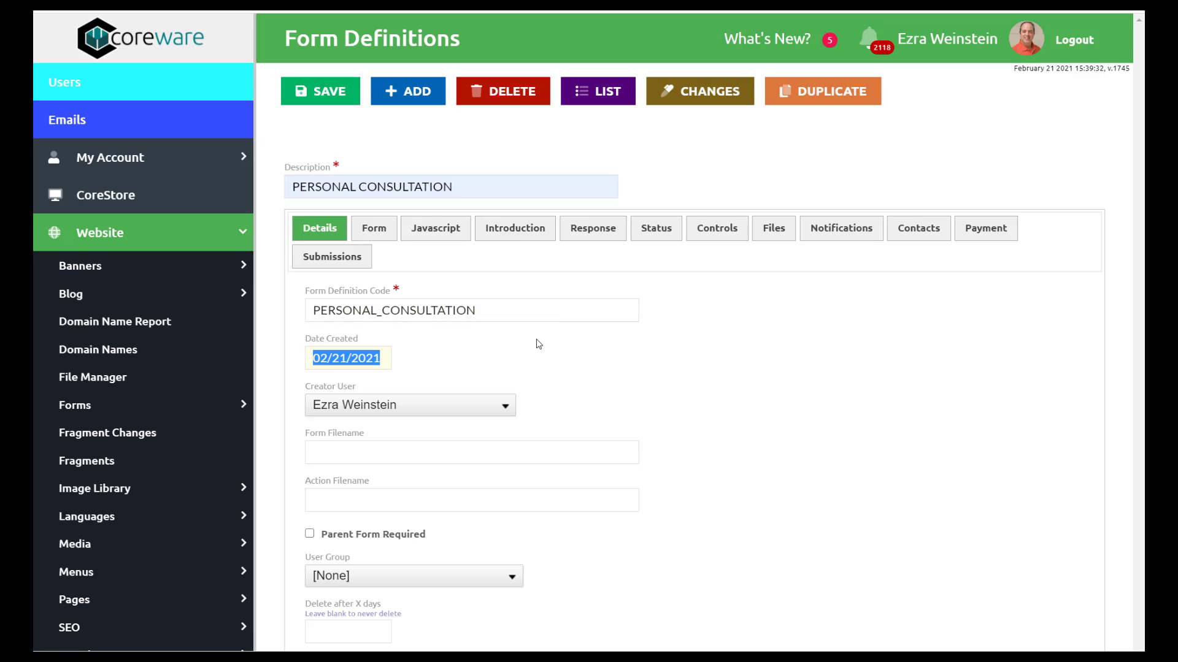
left_click_drag(501, 314, 253, 311)
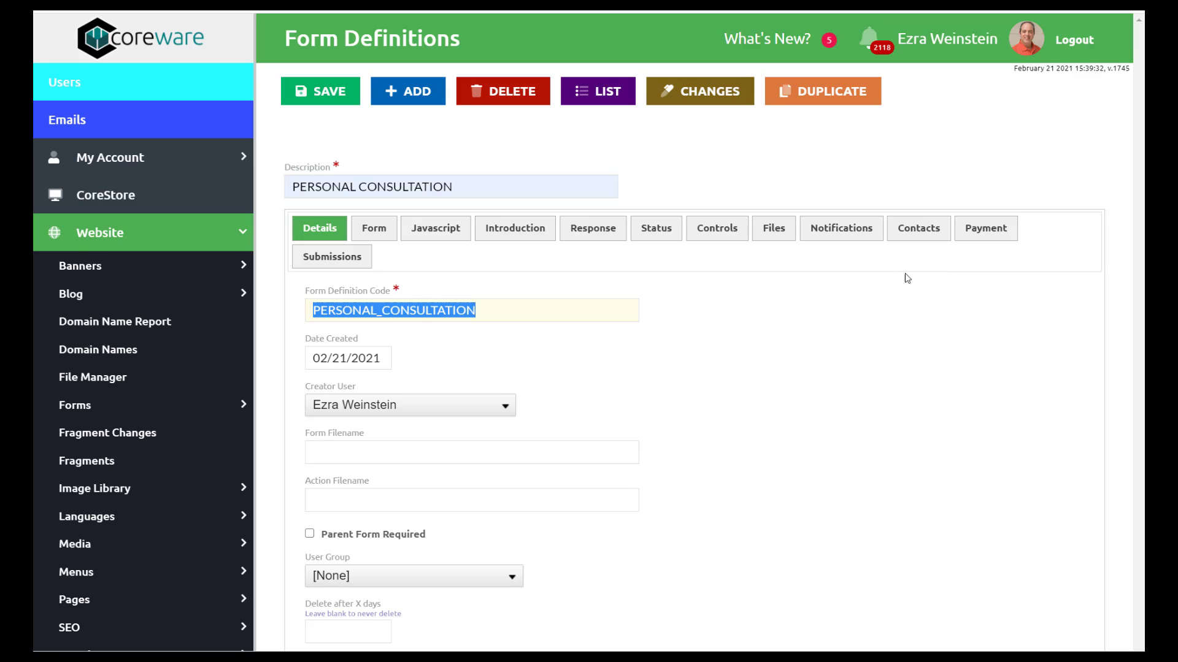
- Review the Payment tab's notes on payment and Form Builder placement requirements
left_click(976, 233)
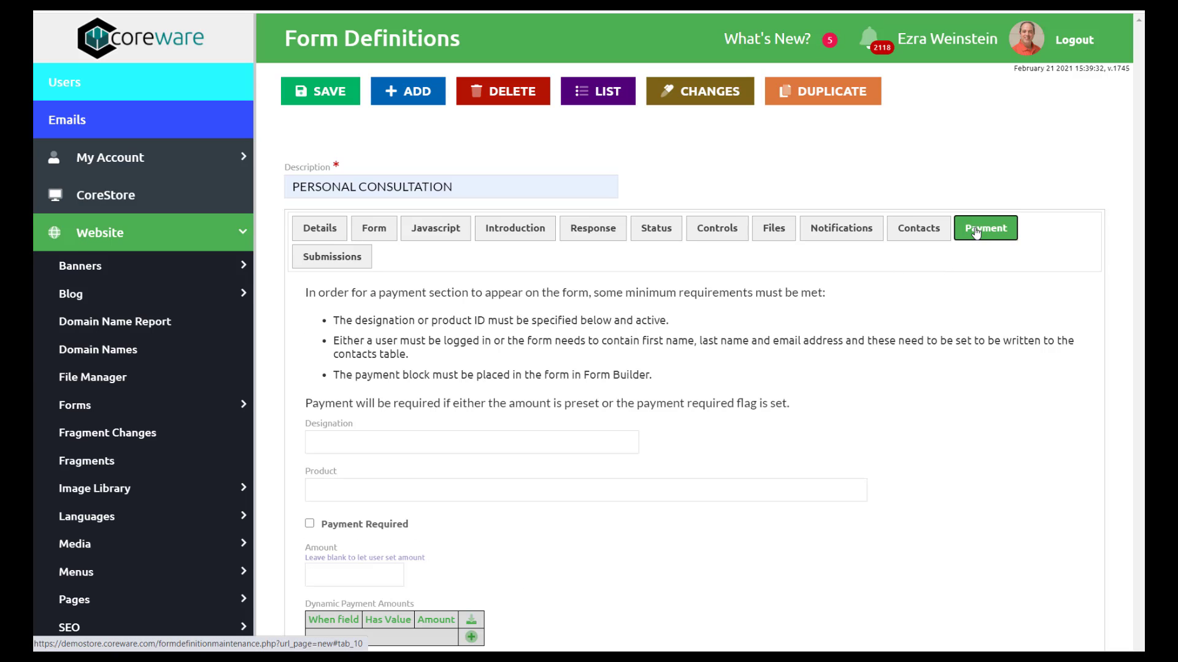
left_click(360, 485)
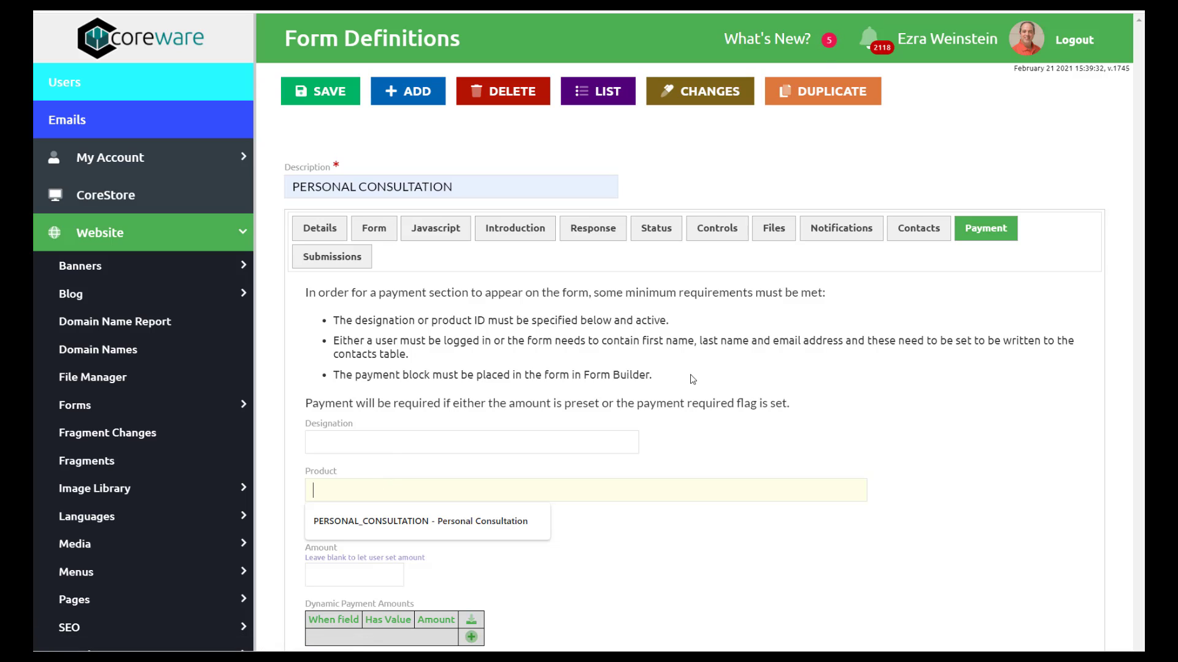
left_click_drag(660, 376, 331, 319)
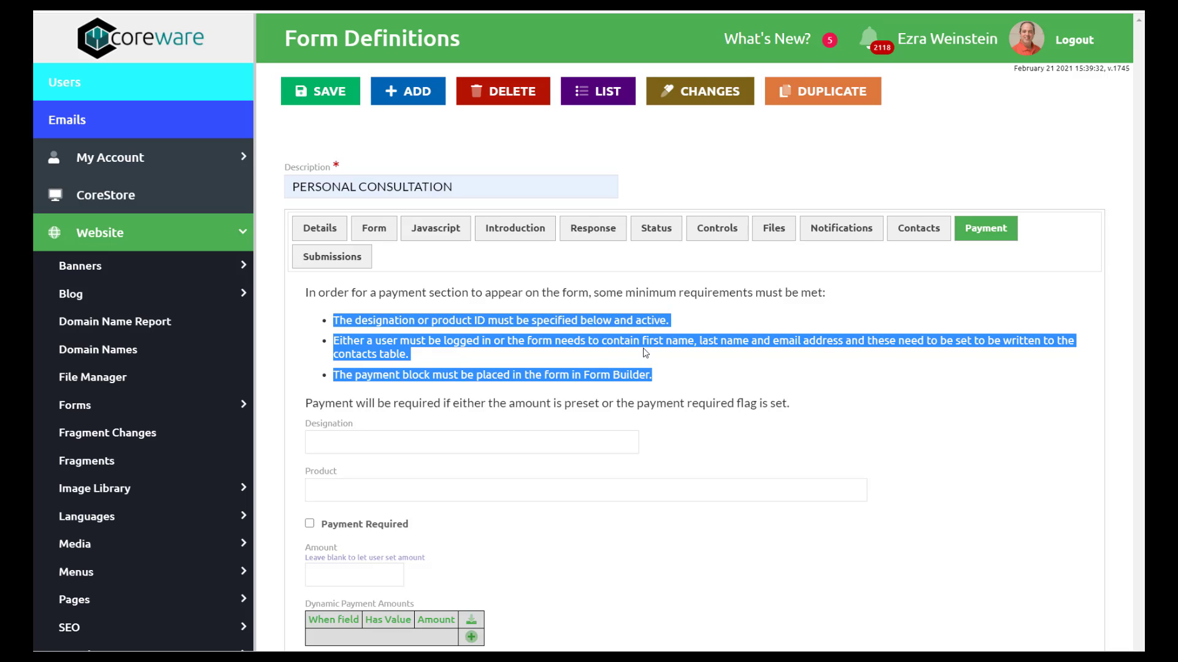
left_click(520, 386)
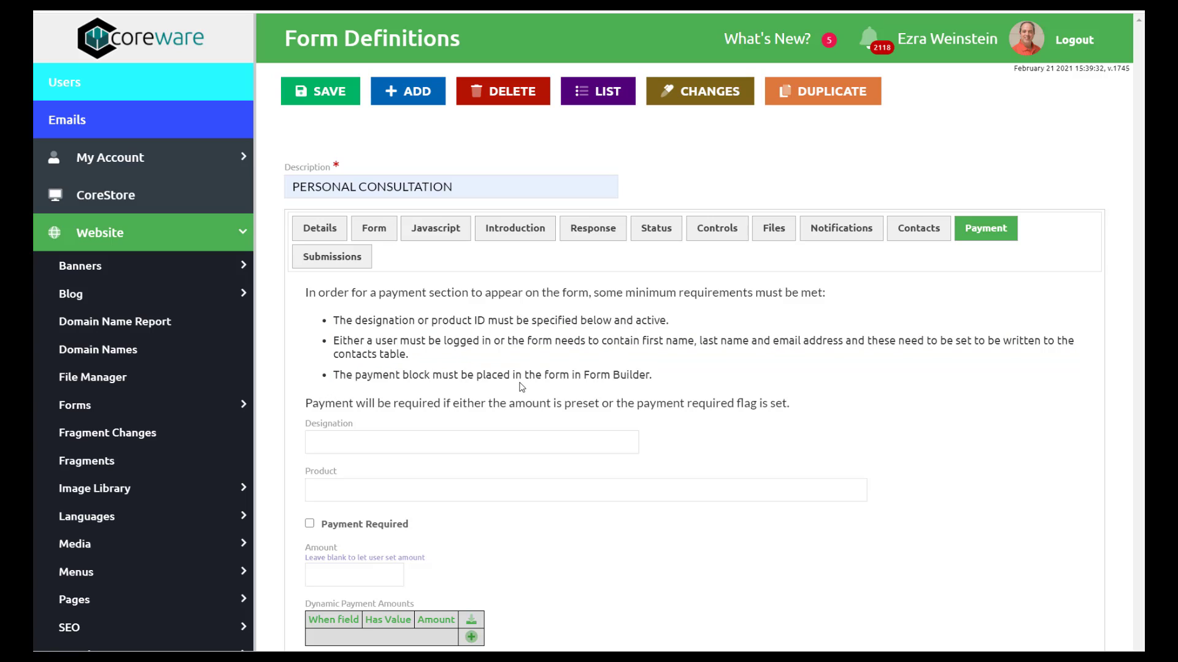
left_click_drag(653, 376, 334, 377)
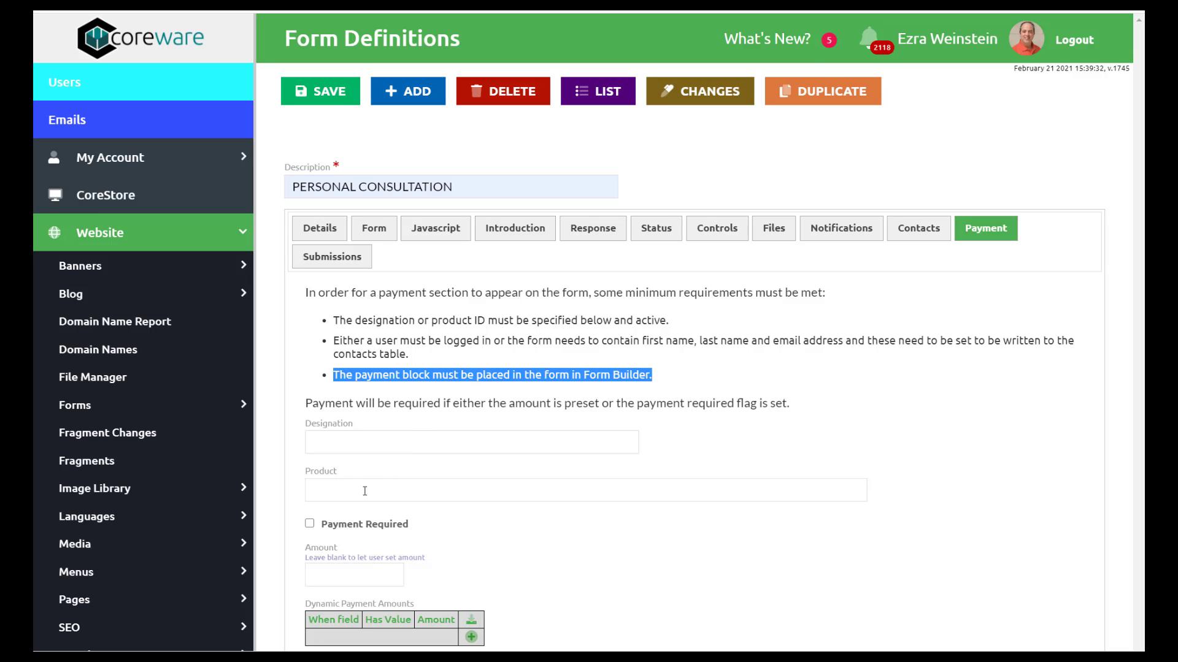
- Search 'personal' and set the payment product to PERSONAL_CONSULTATION - Personal Consultation
left_click(396, 484)
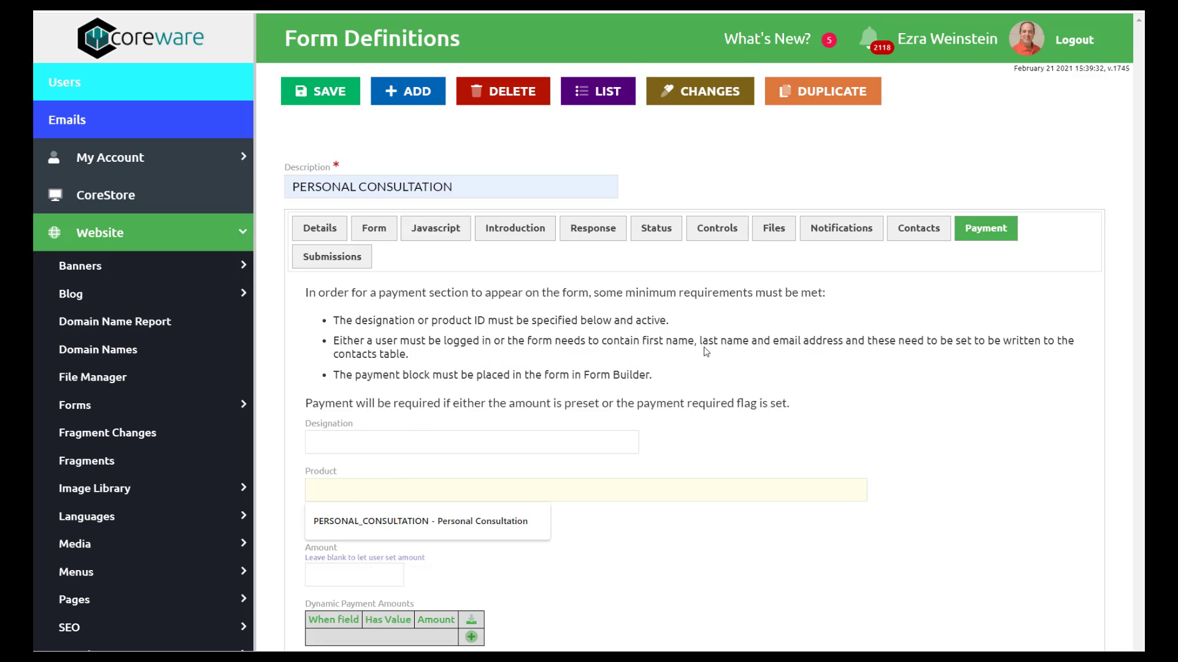
key("Escape")
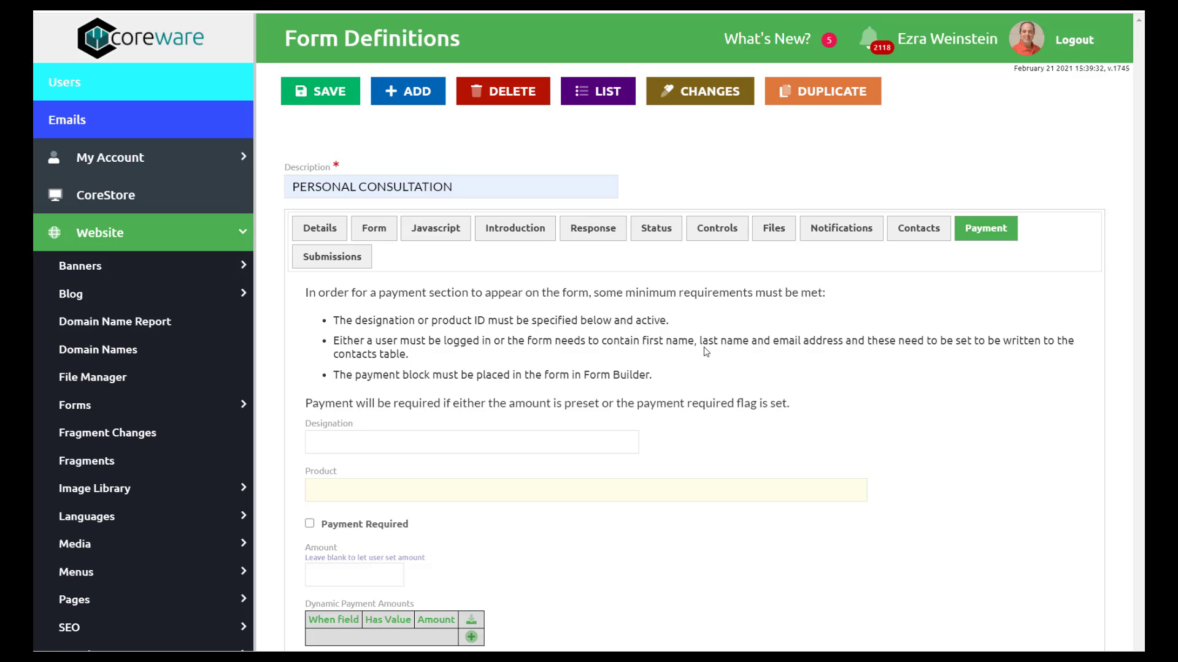
type("persona")
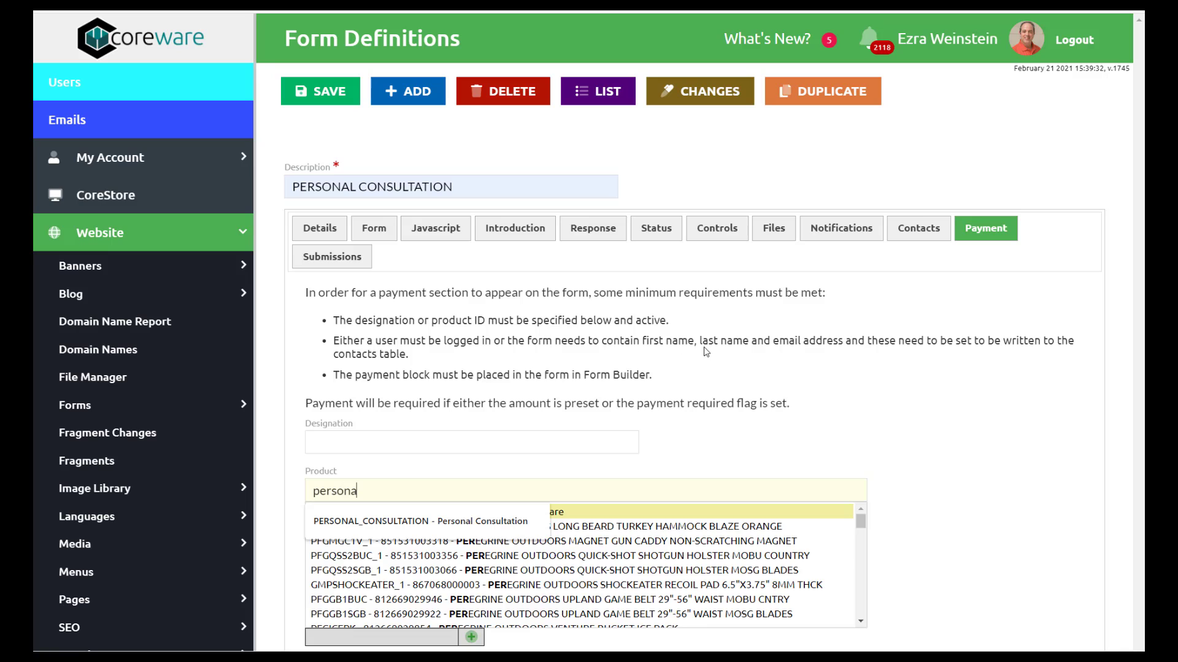
type("l")
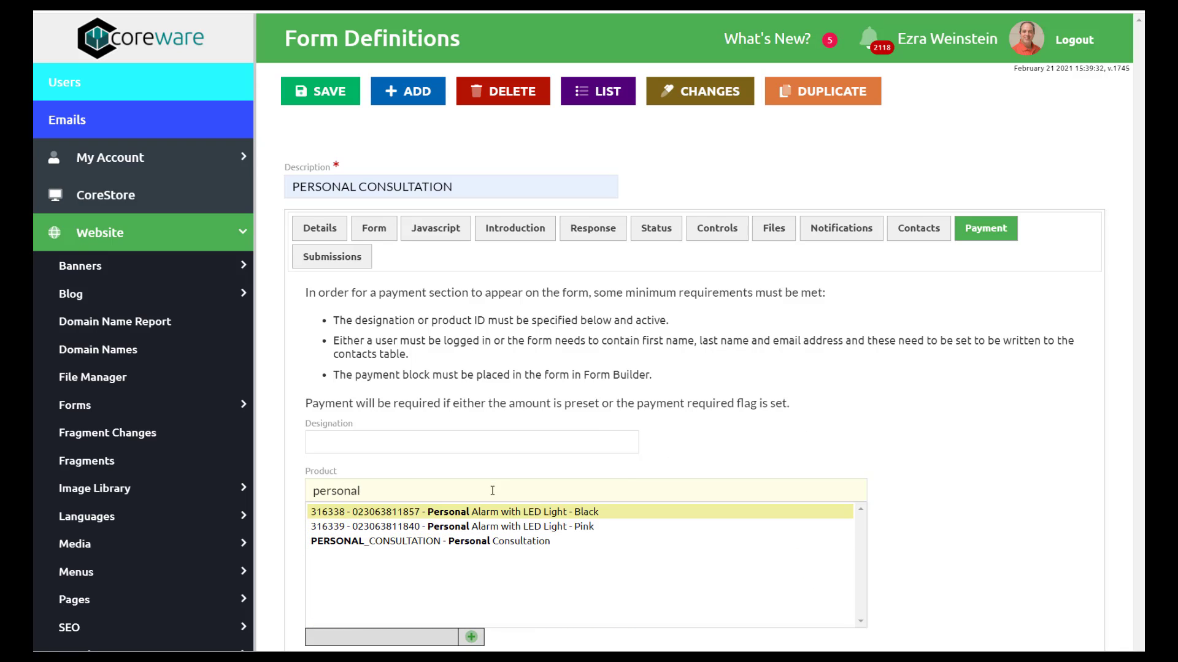
left_click(490, 543)
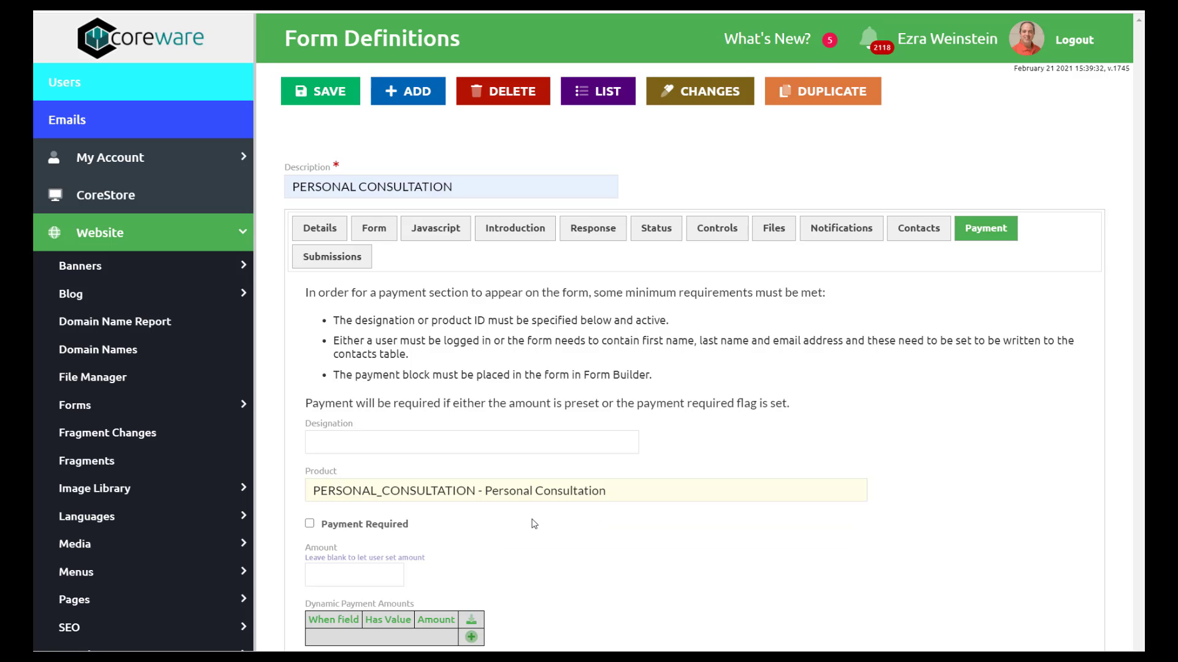
- Make payment required with a fixed amount of 150
left_click(309, 523)
scroll(380, 554, "down", 5)
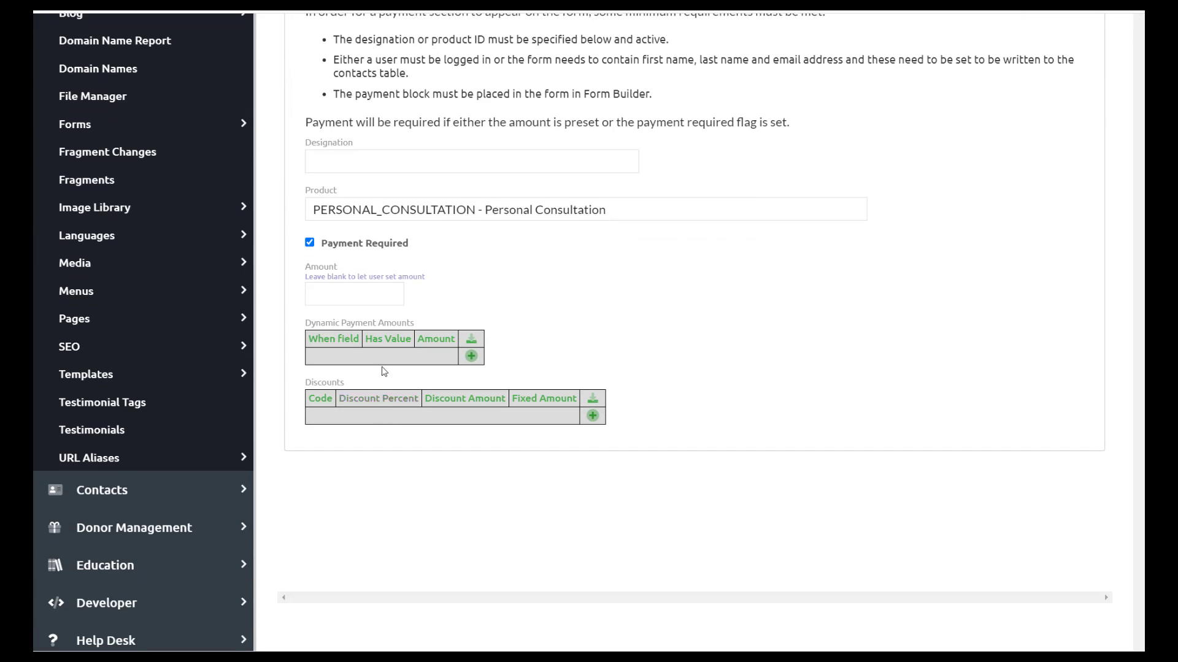
left_click(404, 293)
type("150")
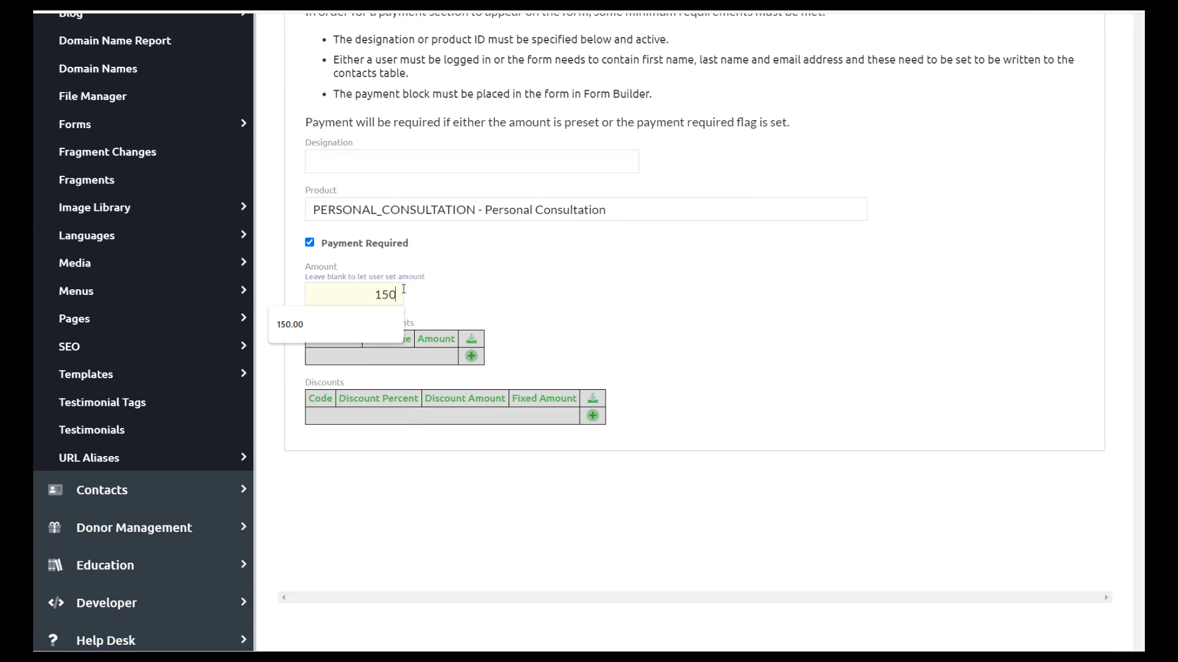
key("Tab")
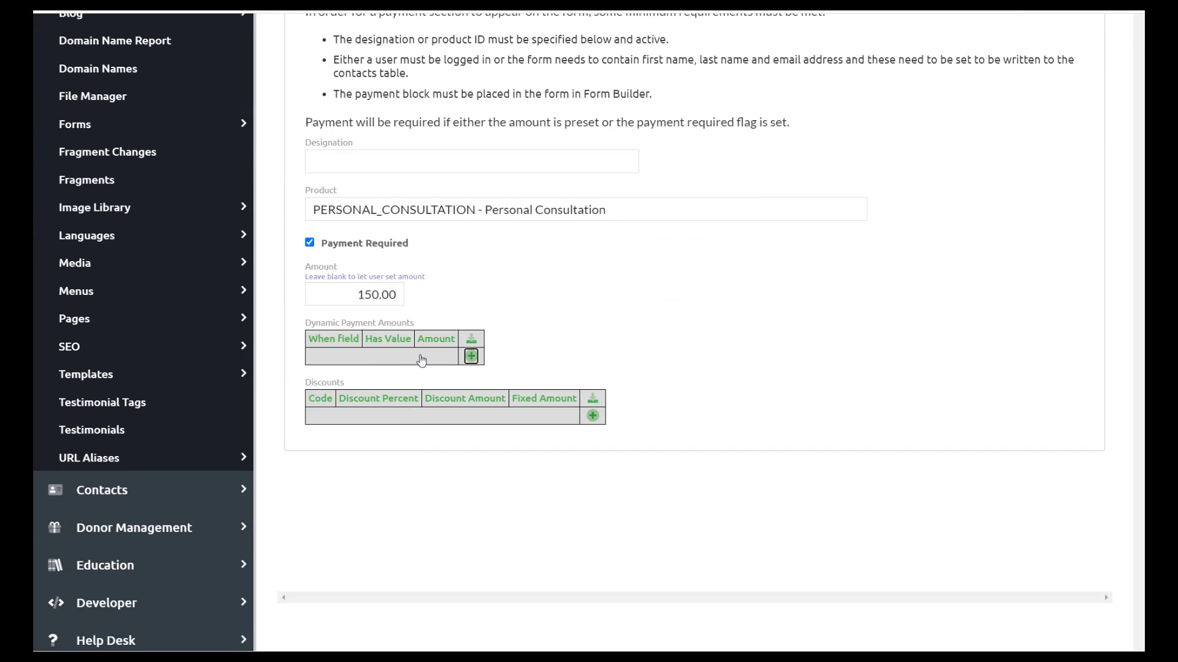
- Add a dynamic amount rule on First Name, entering the matching first name and 200
left_click(471, 357)
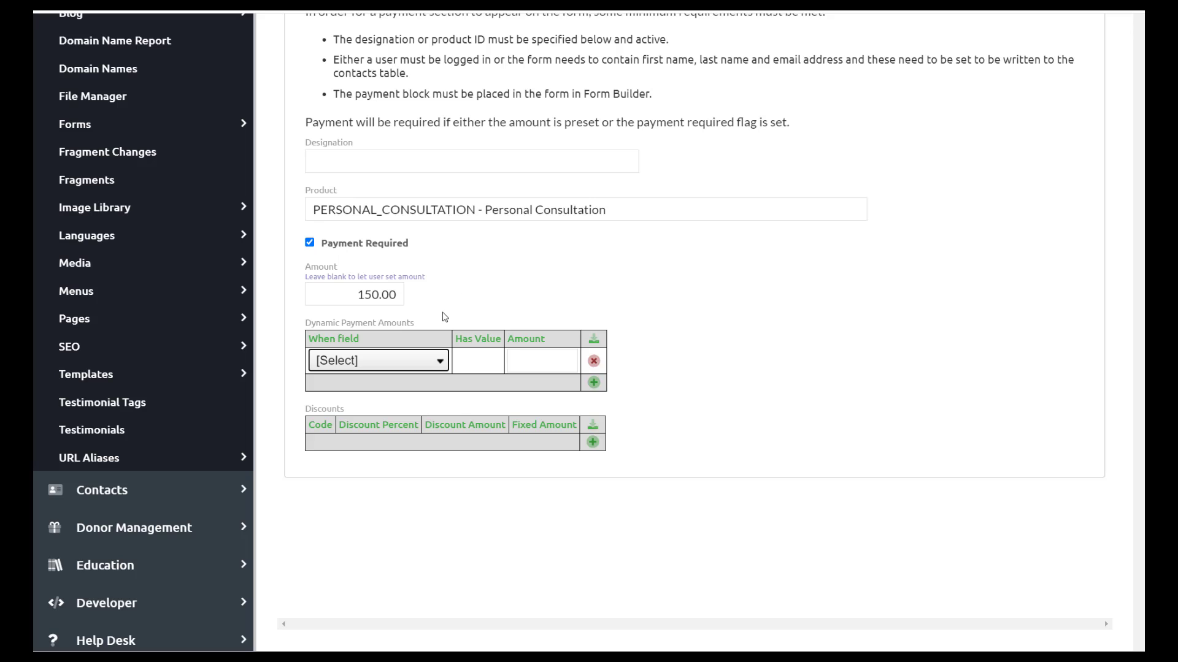
left_click(425, 364)
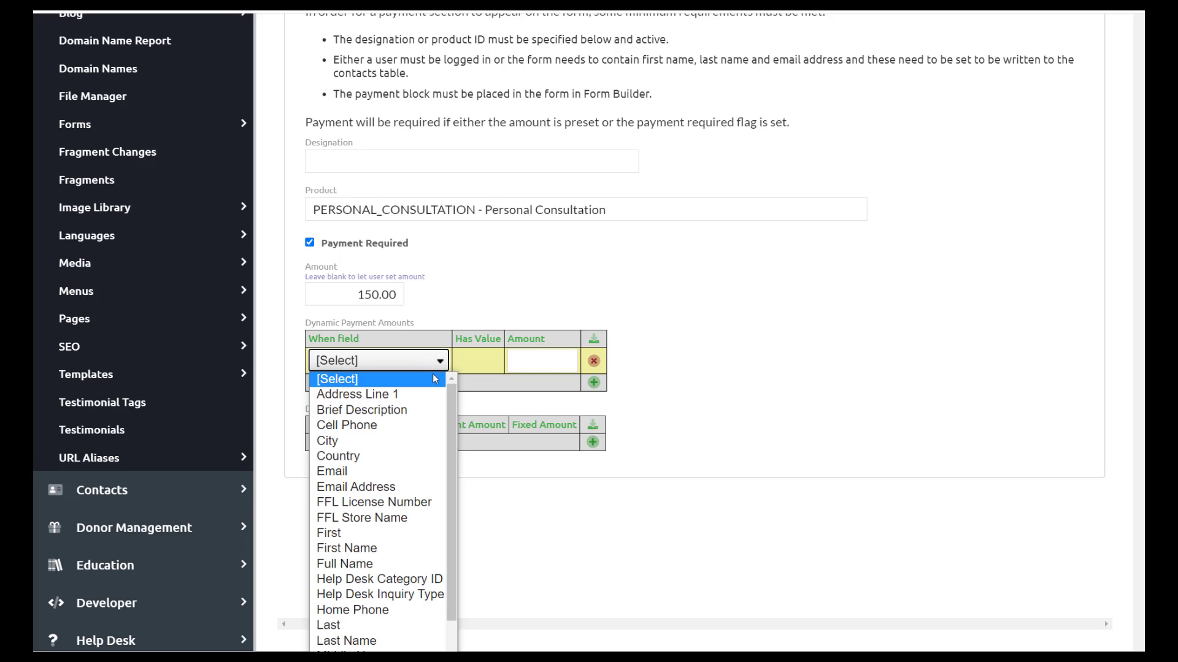
left_click(375, 549)
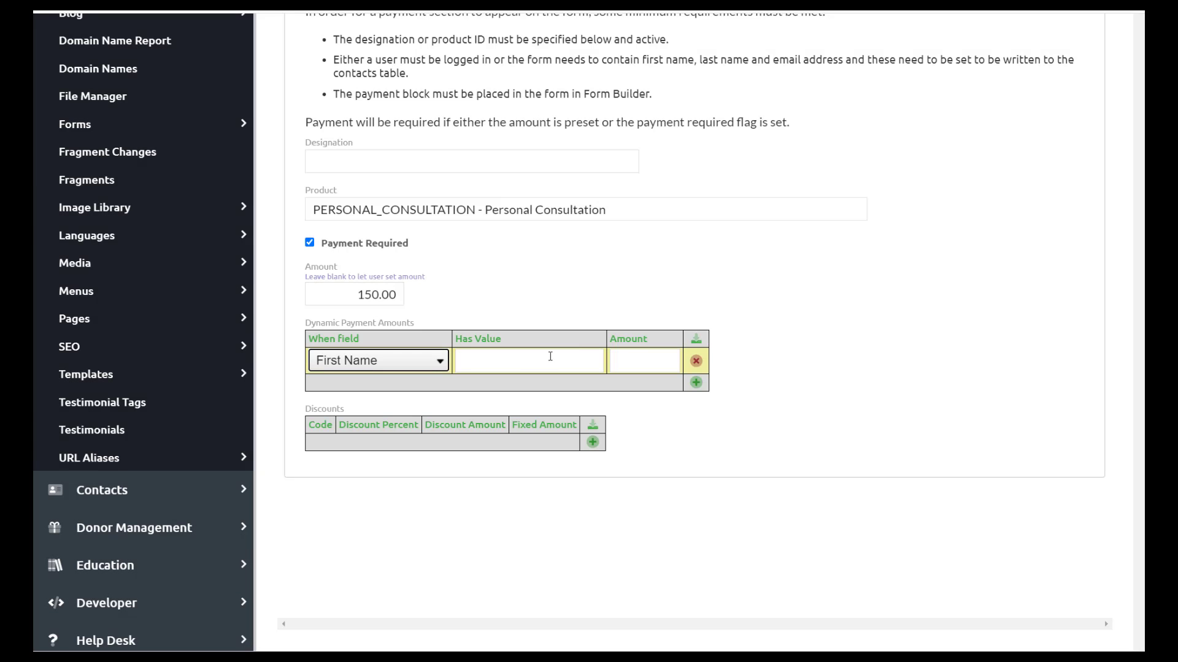
left_click(550, 357)
type("Ezra")
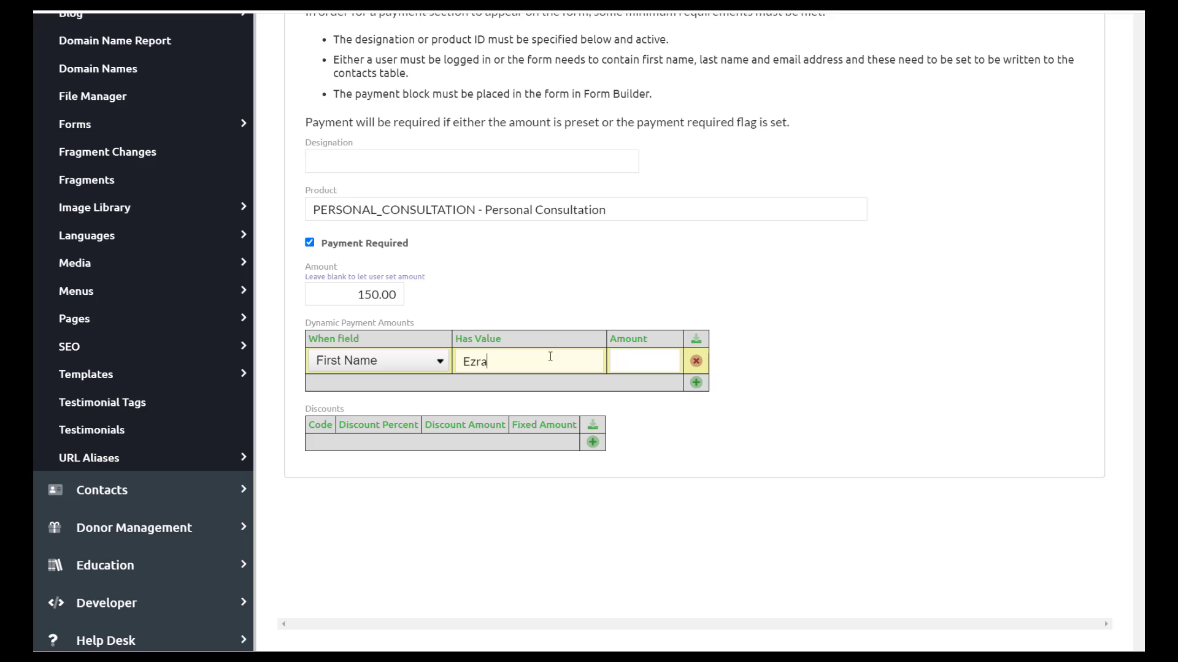
type("200")
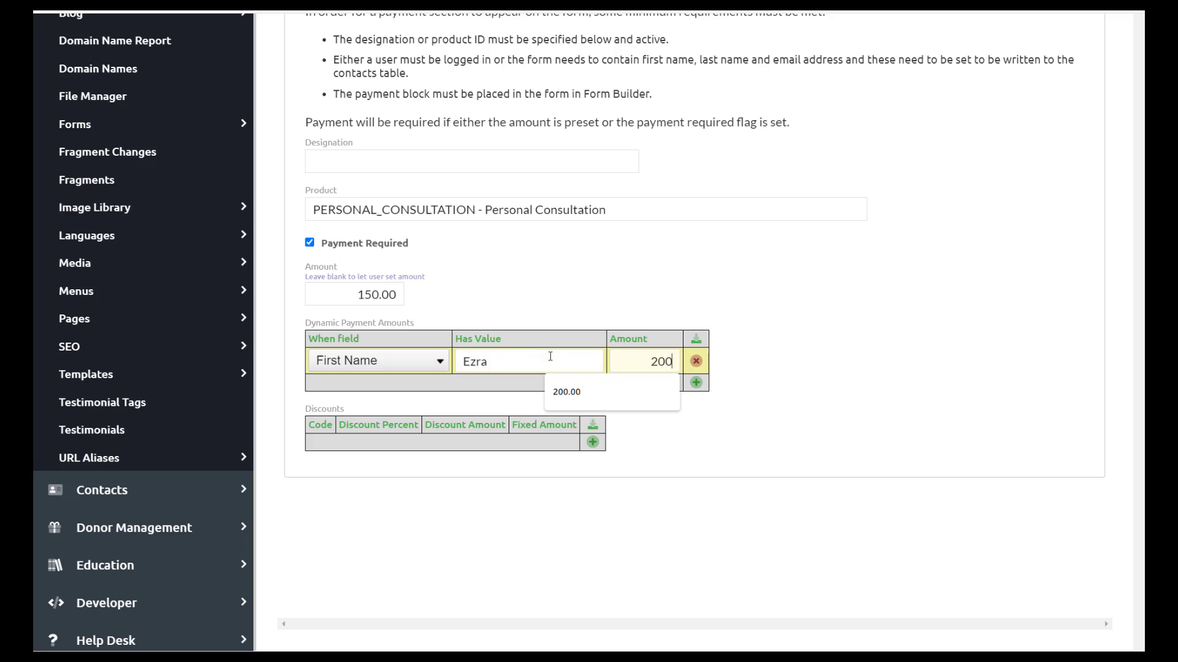
- Confirm the 200.00 rule amount and add discount code KIM at 50 percent
key("Tab")
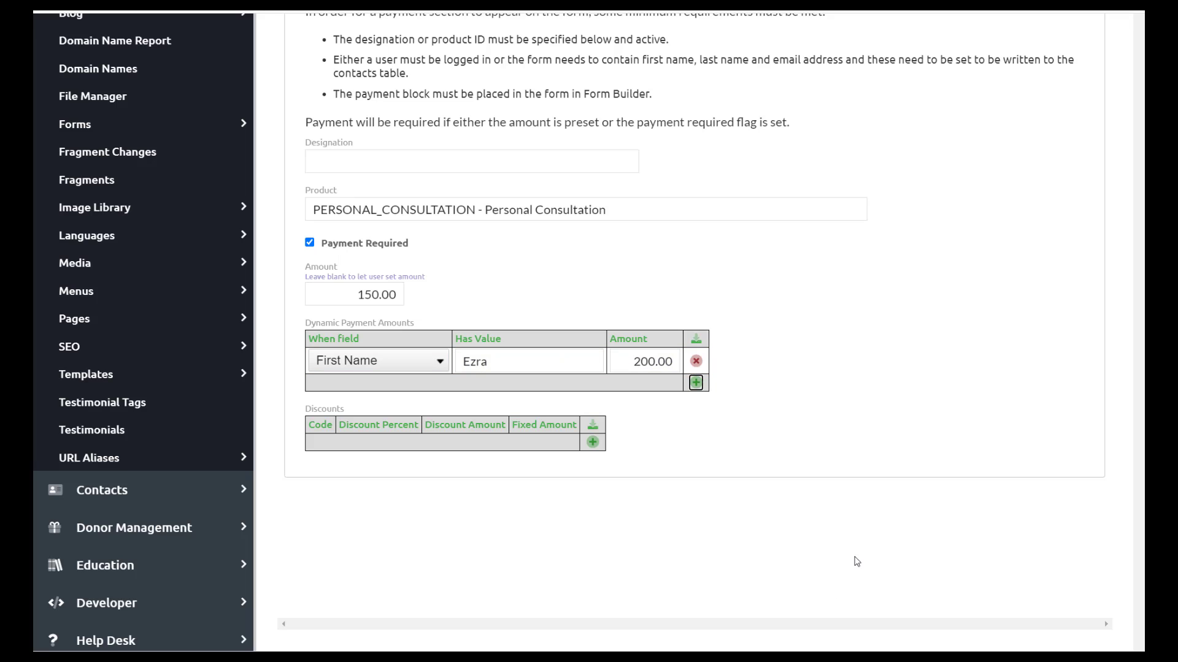
left_click(593, 442)
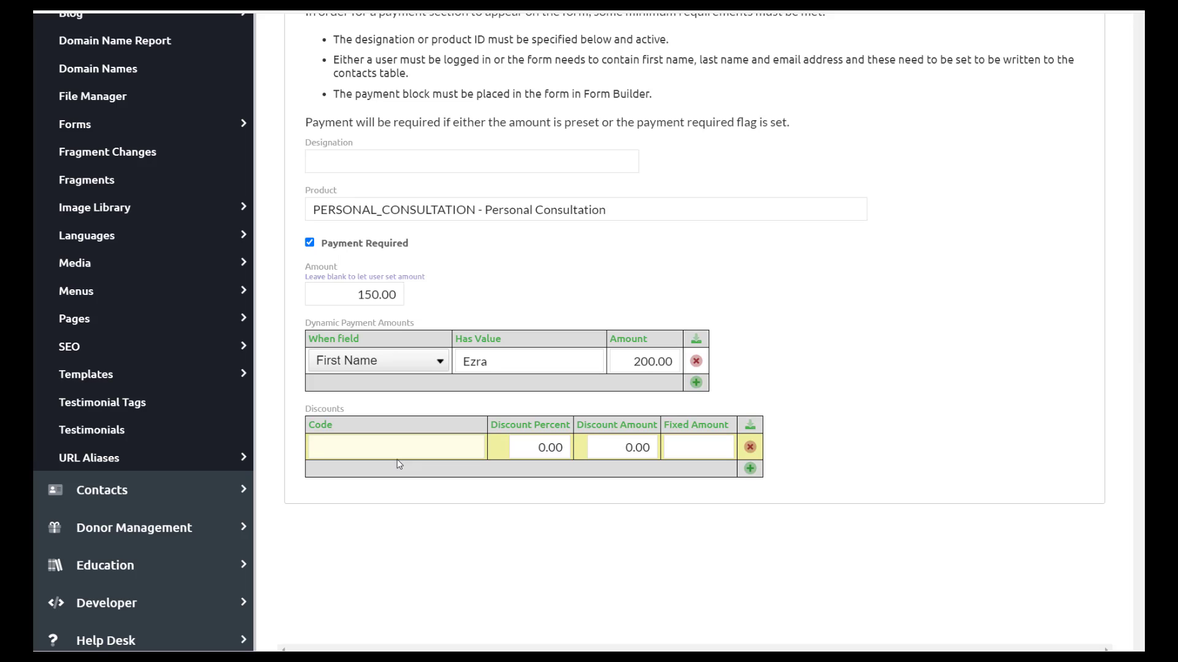
type("KIM")
key("Tab")
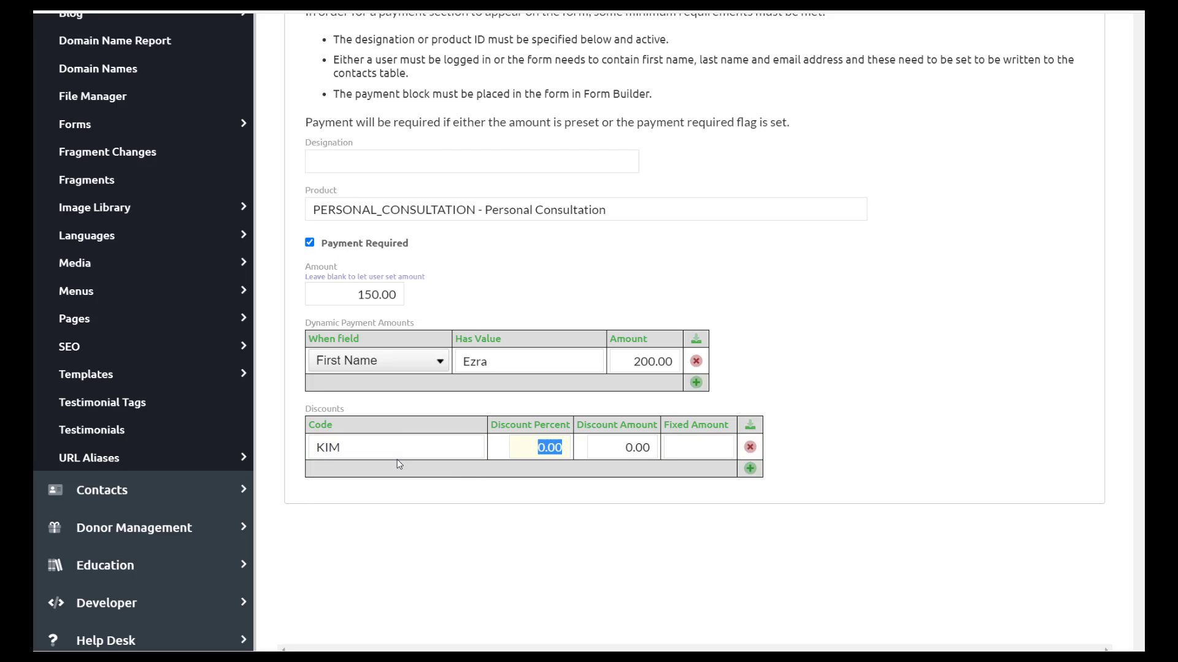
type("50")
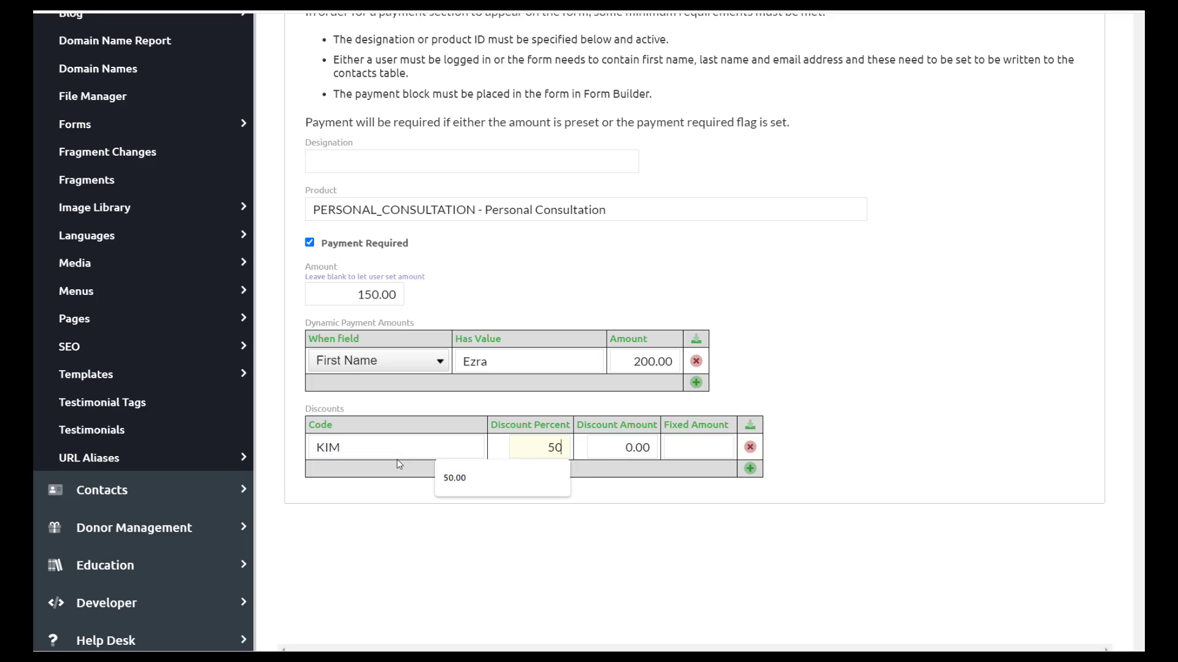
key("Tab")
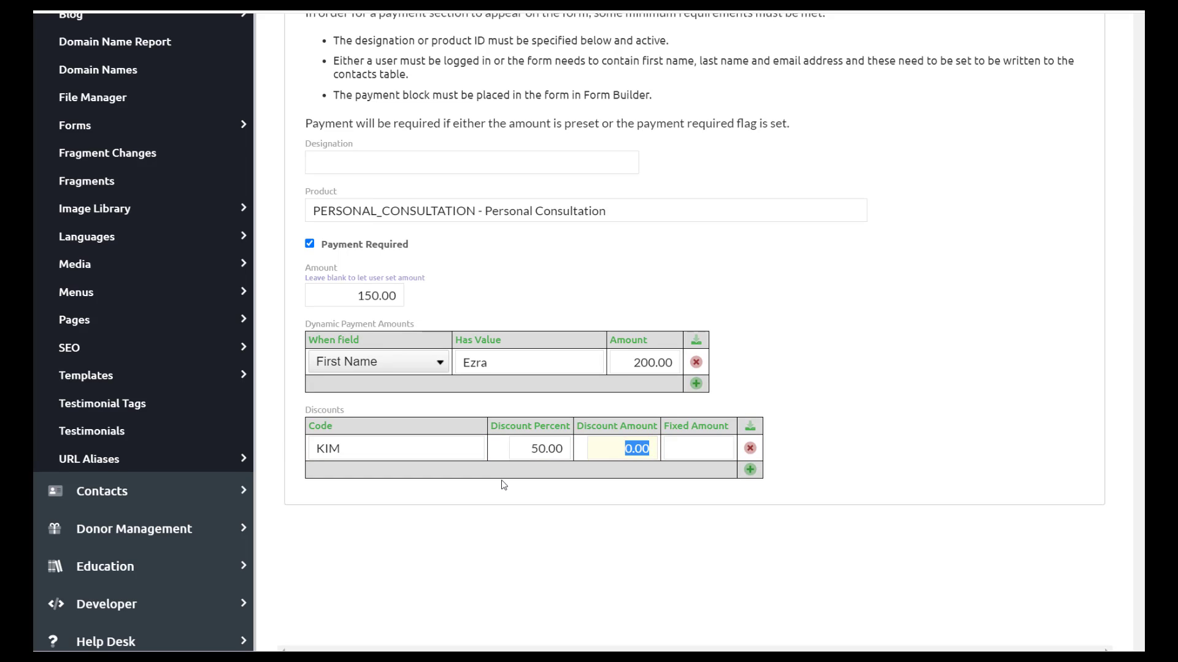
scroll(497, 484, "up", 5)
- Check the form's Response and Introduction content sections
scroll(502, 477, "down", 4)
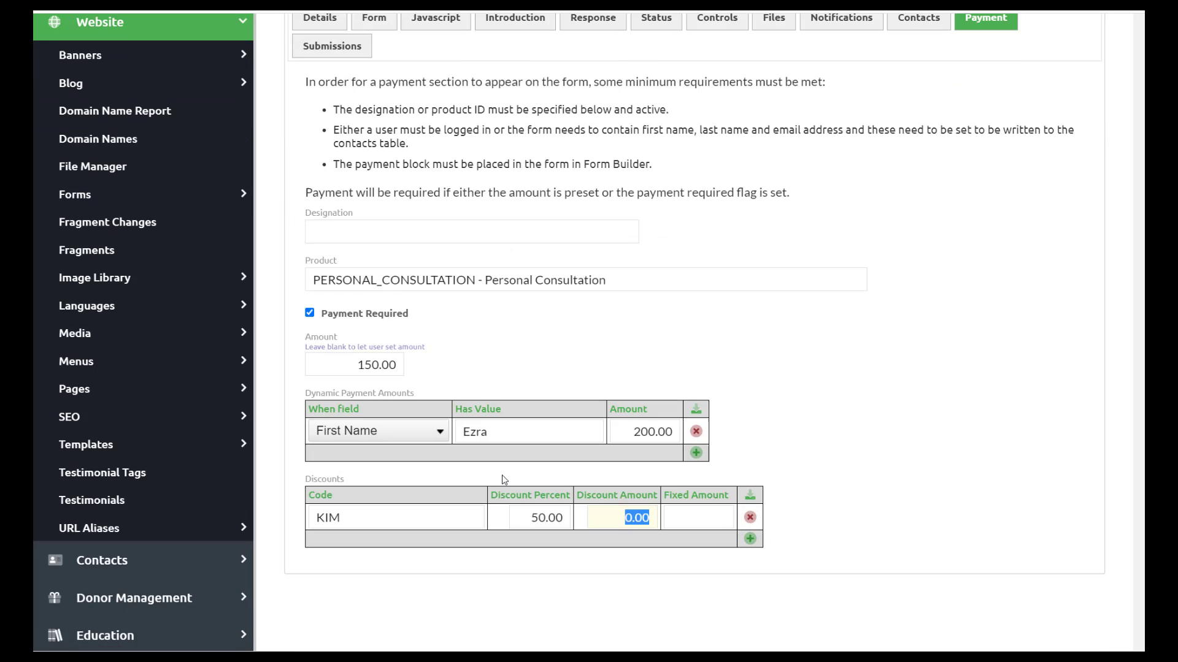
scroll(502, 477, "up", 4)
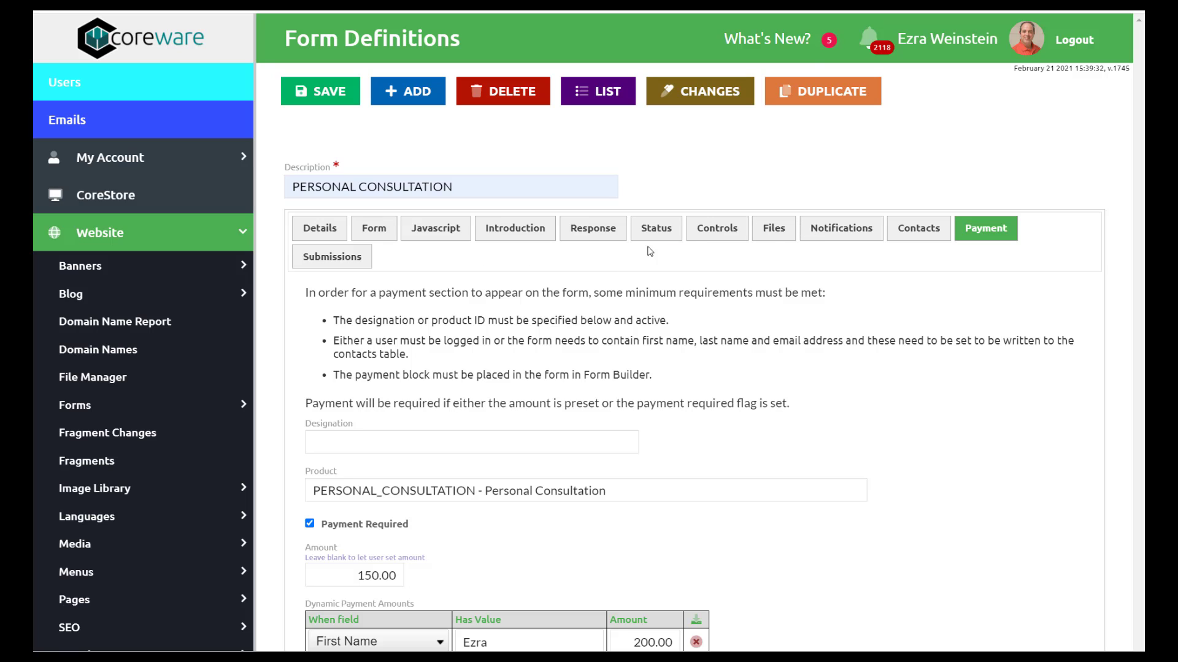
left_click(590, 234)
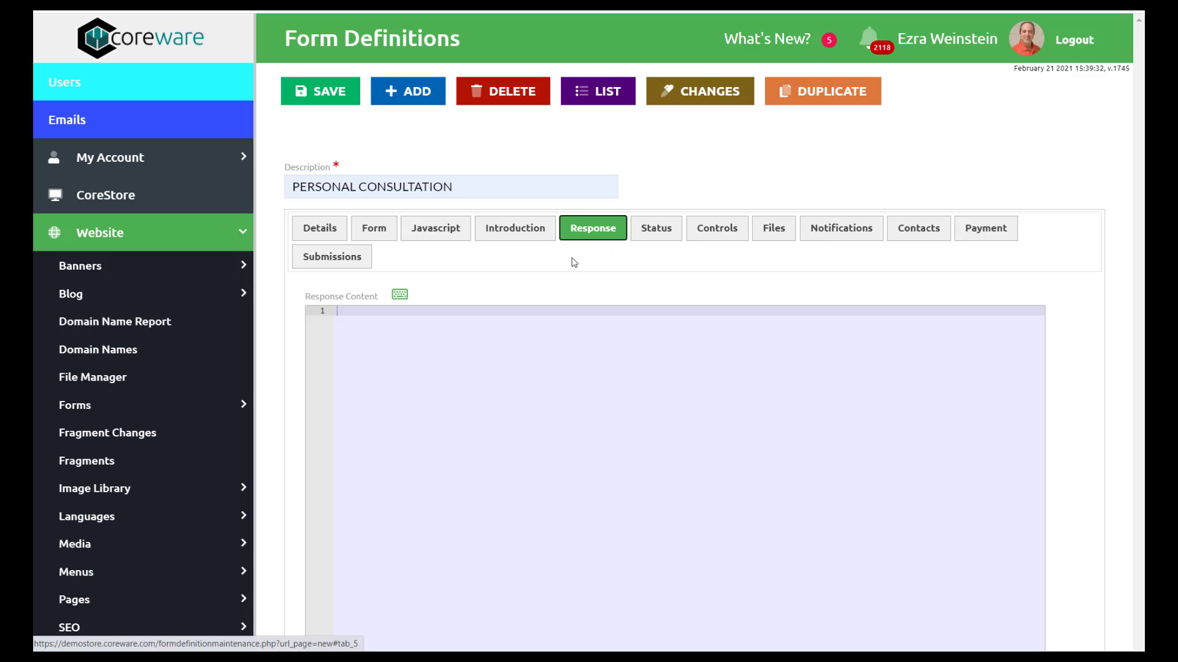
left_click(526, 231)
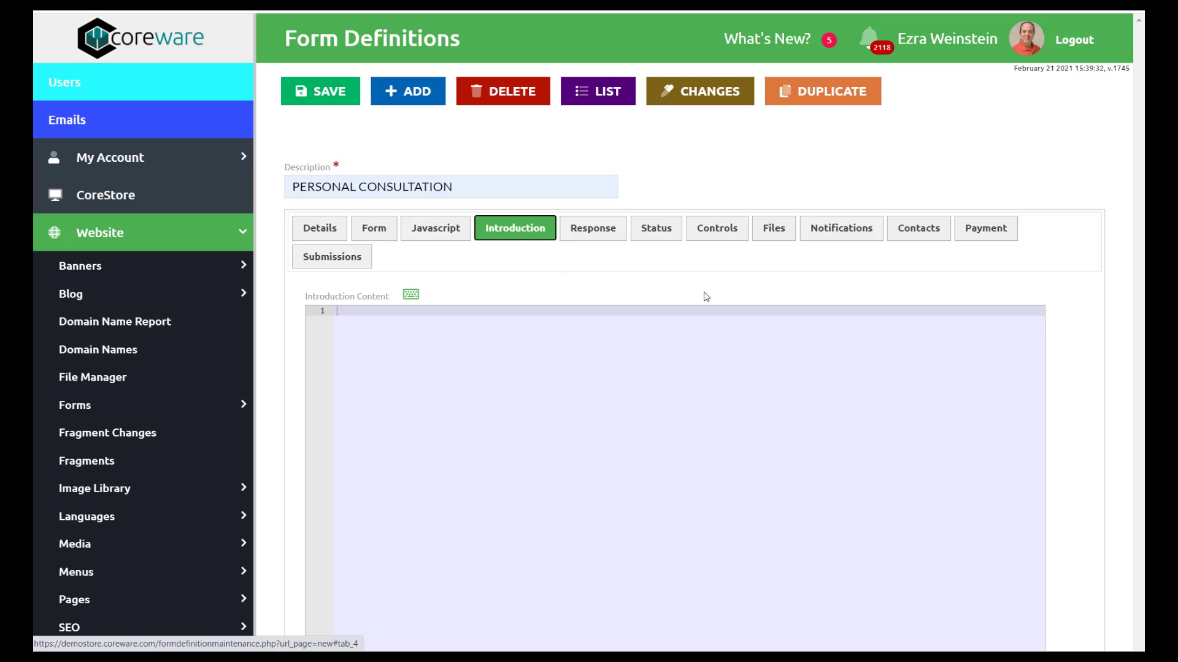
- Save the form definition and go to Website > Forms > Form Builder
left_click(322, 97)
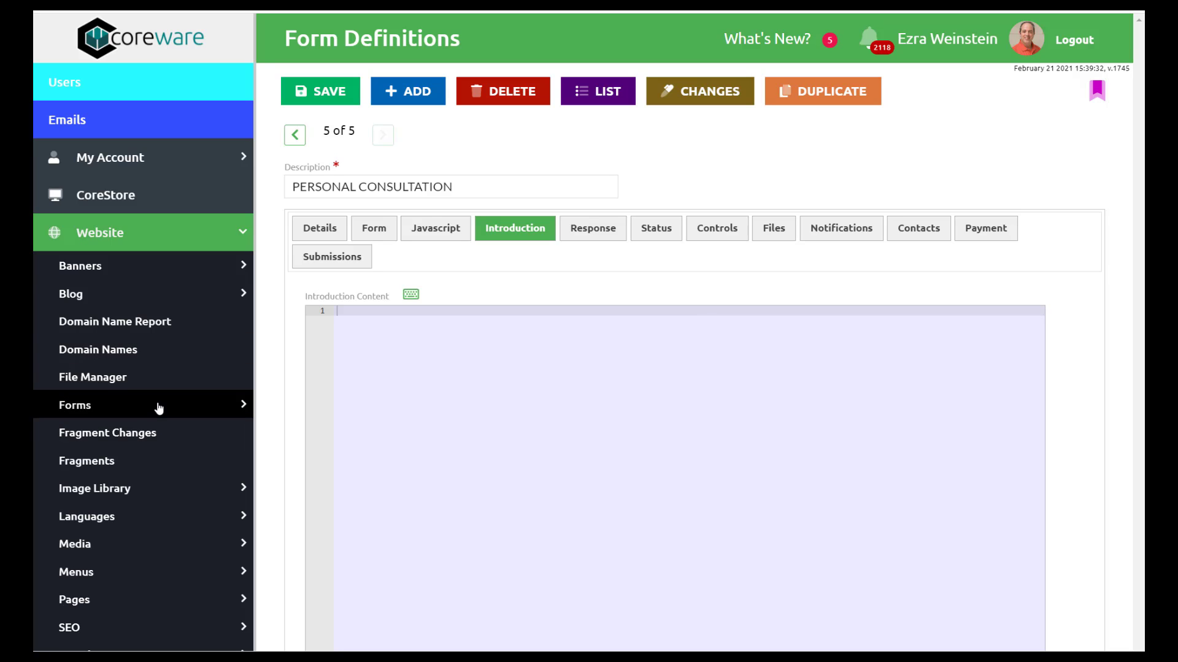
left_click(158, 408)
left_click(134, 552)
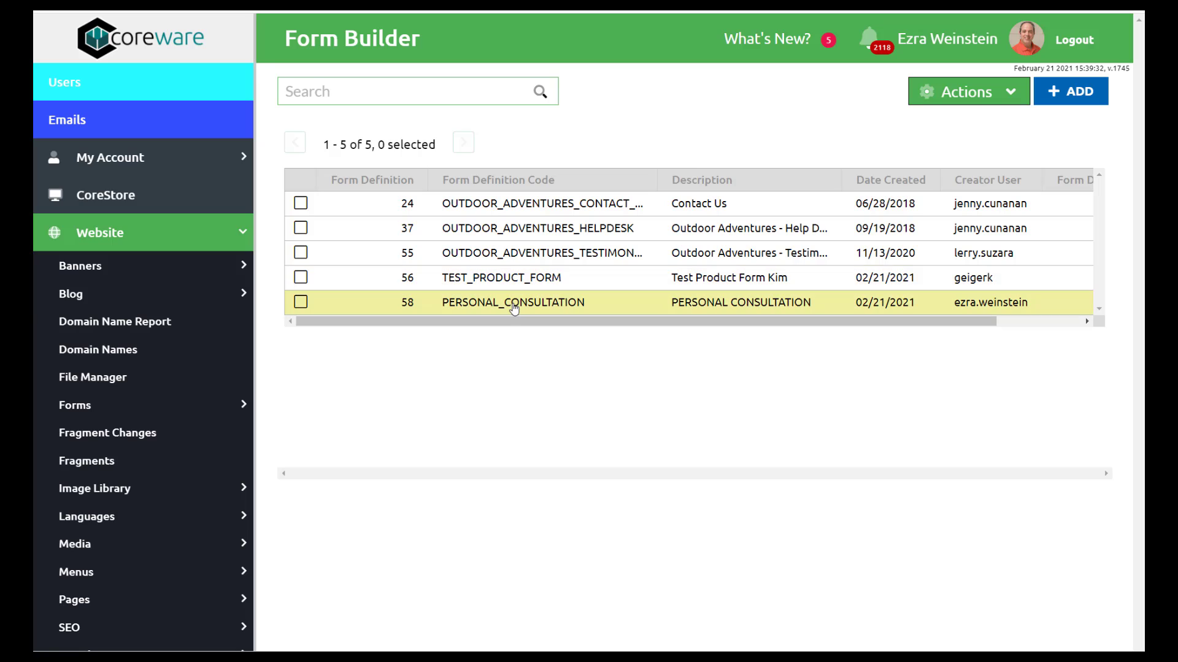
- Open PERSONAL_CONSULTATION in the builder and insert an H1 heading 'Personal Consultation'
left_click(514, 302)
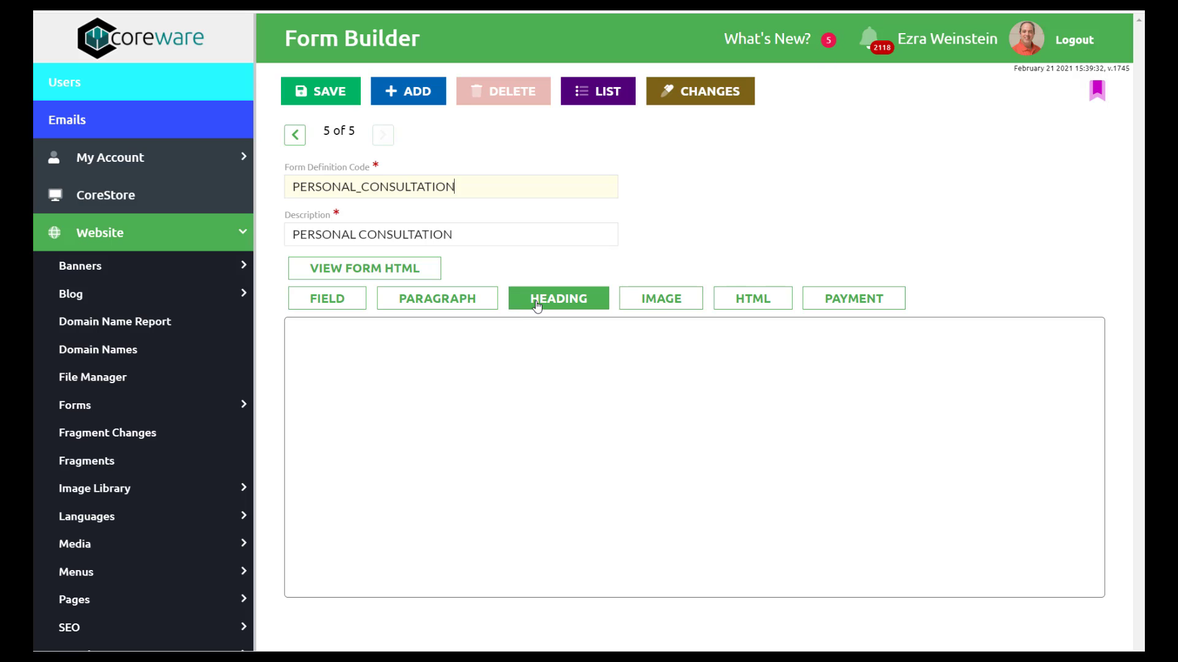
left_click(537, 306)
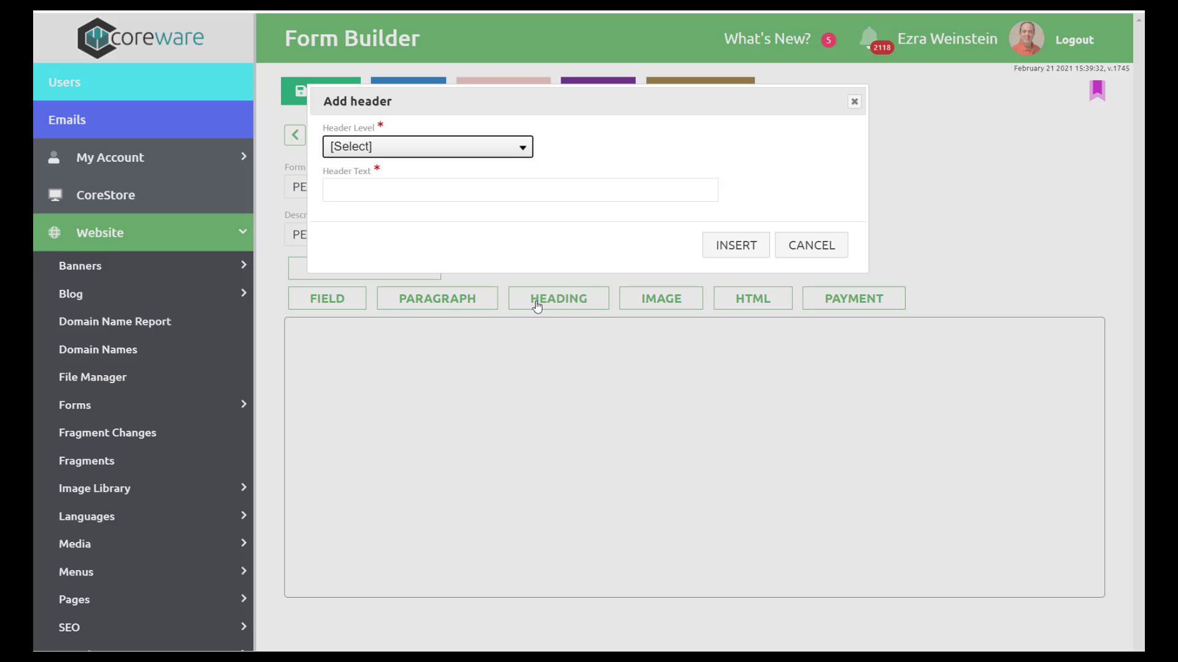
left_click(434, 147)
left_click(407, 179)
left_click(403, 189)
type("Pers")
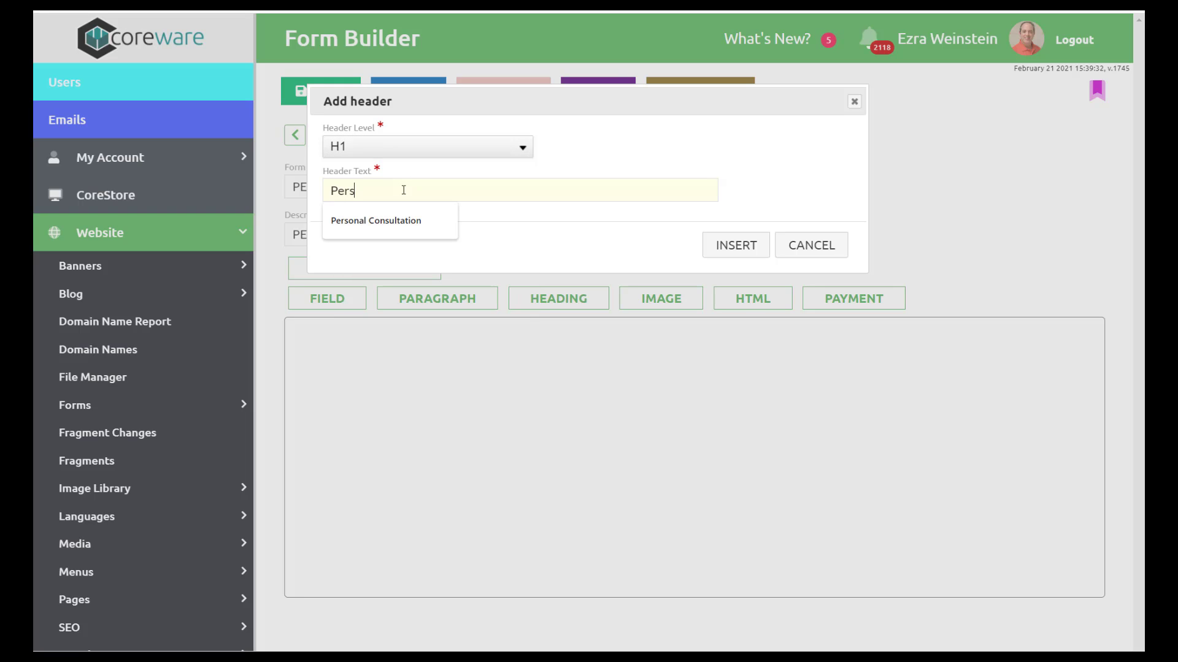
type("onal Consultation")
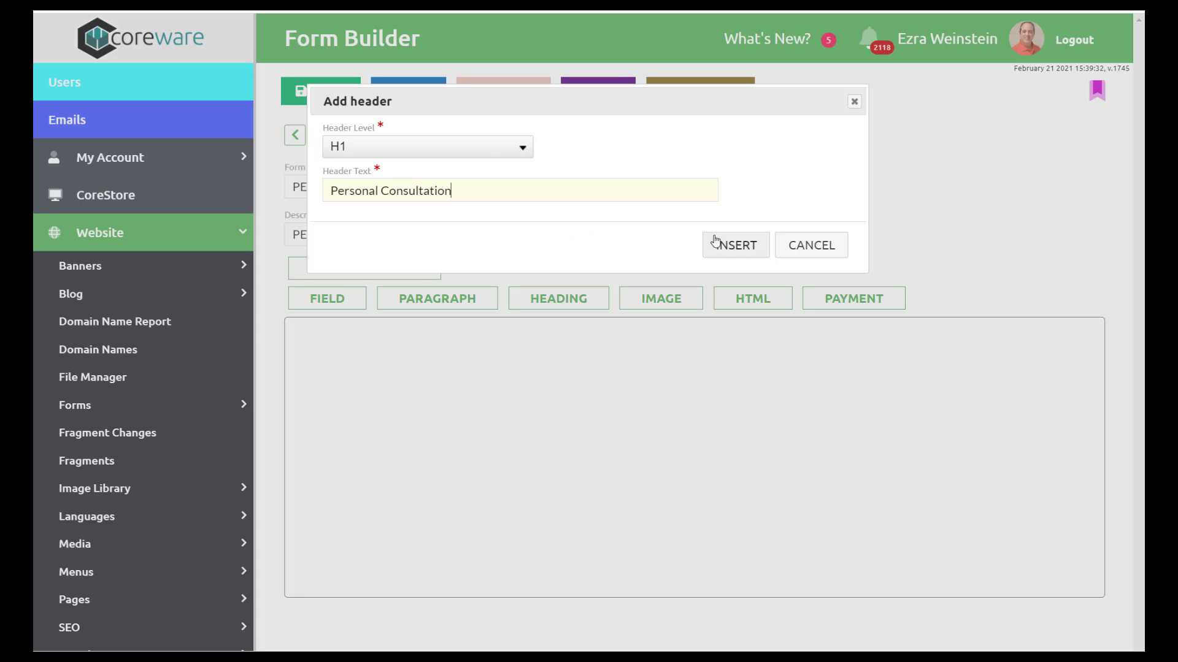
left_click(716, 242)
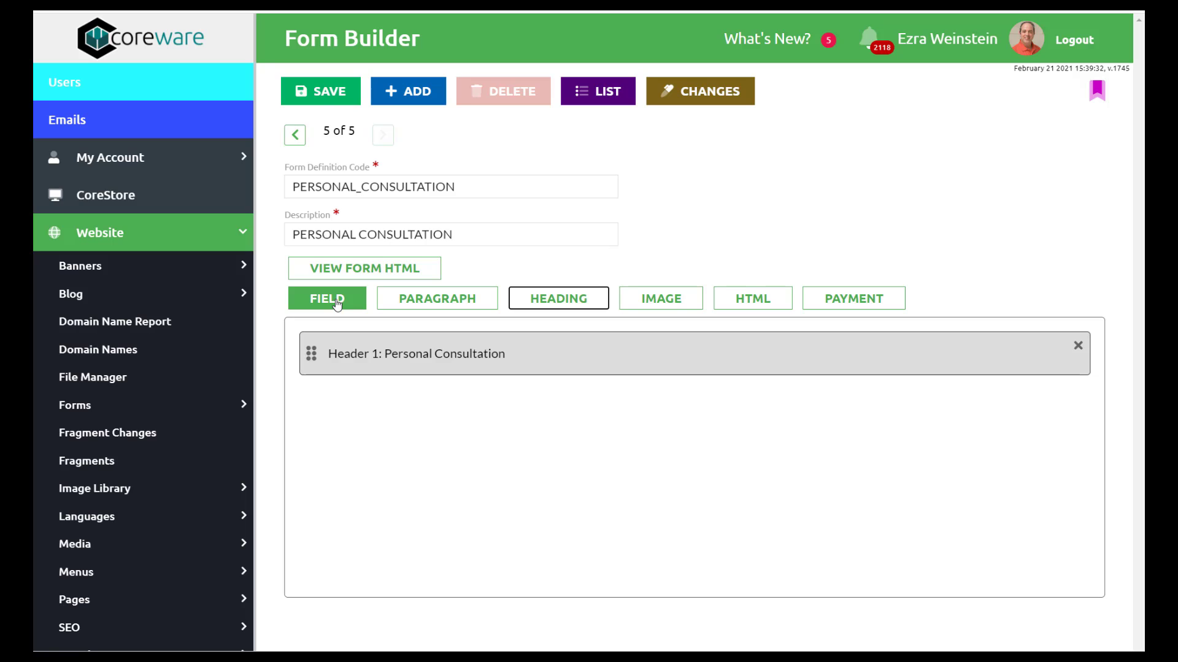
- Insert a required First Name field into the form
left_click(336, 303)
left_click(496, 146)
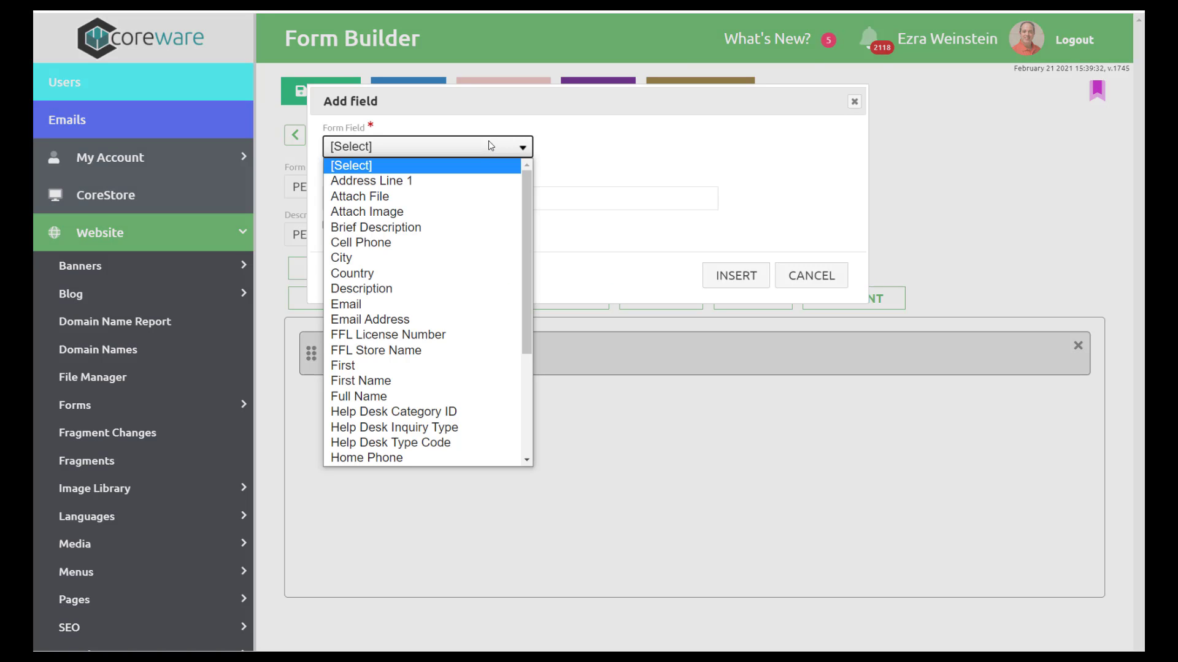
key("f")
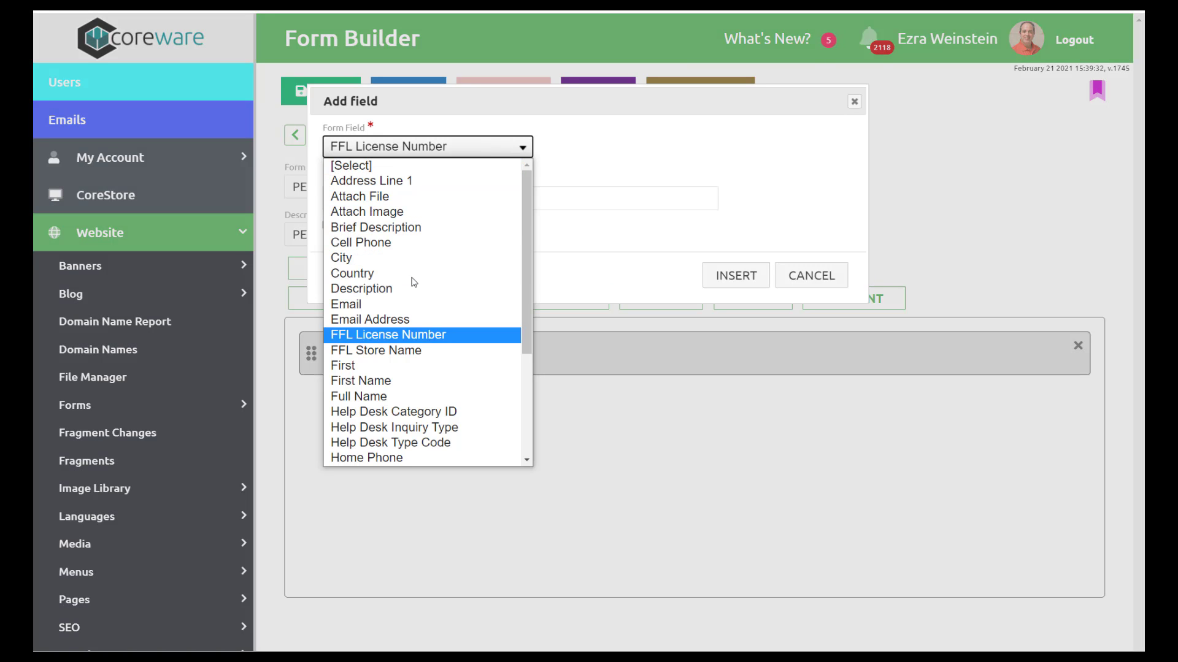
left_click(405, 382)
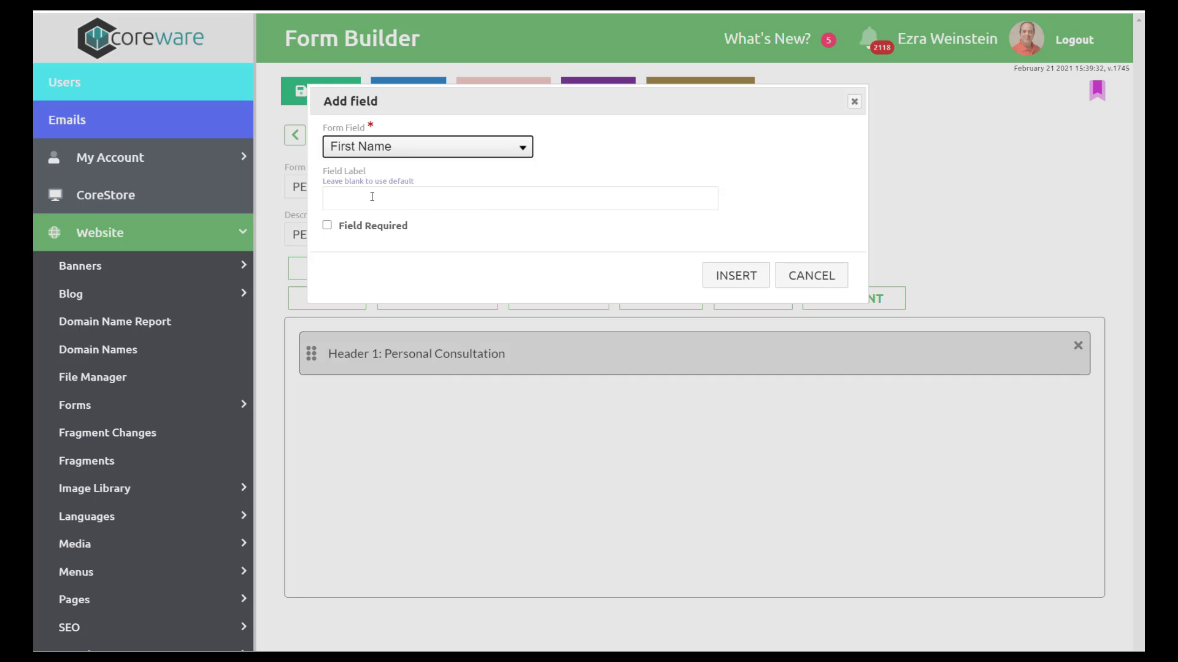
left_click(327, 225)
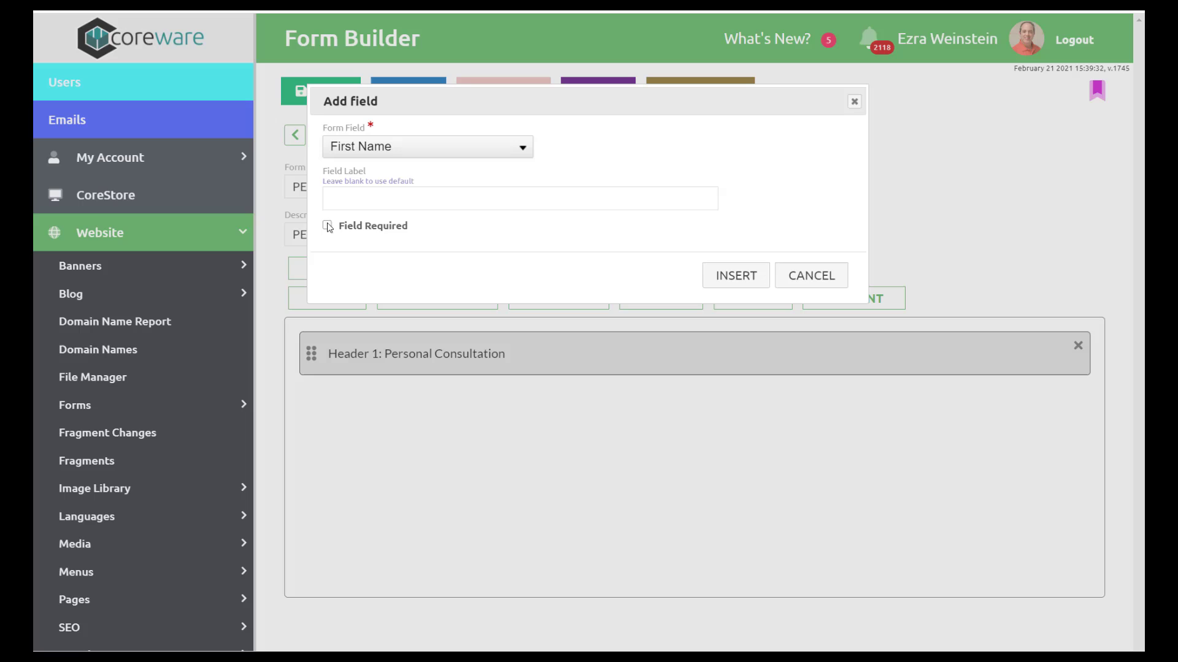
left_click(706, 275)
- Insert a required Last Name field below it
left_click(329, 298)
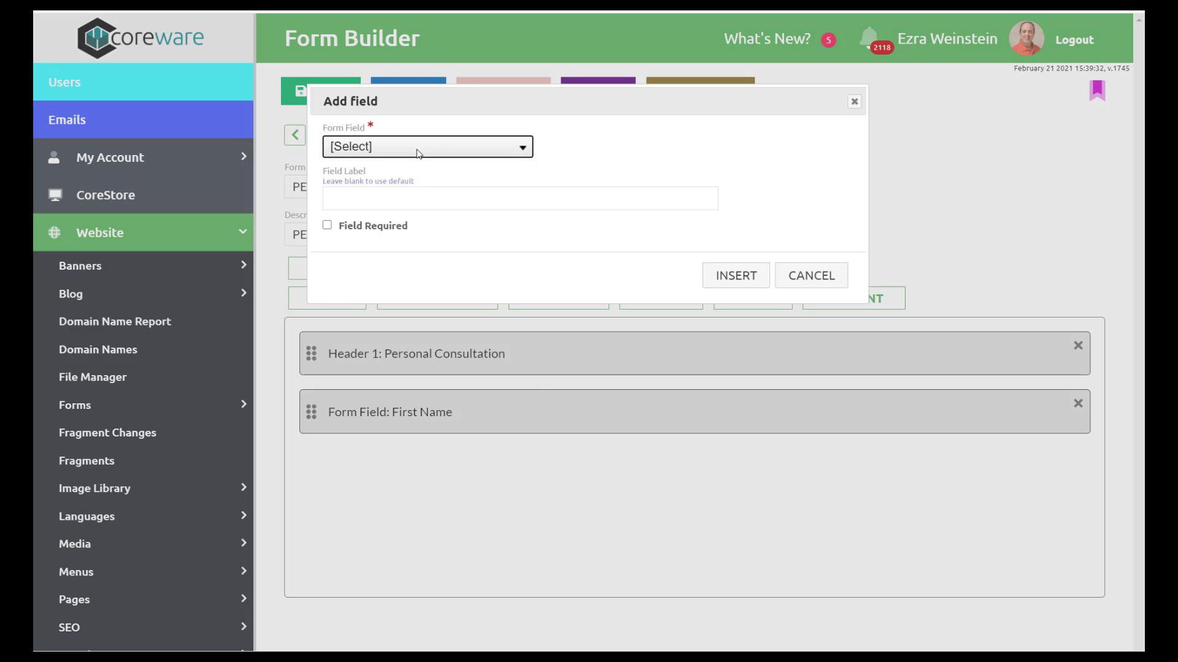
left_click(420, 147)
key("l")
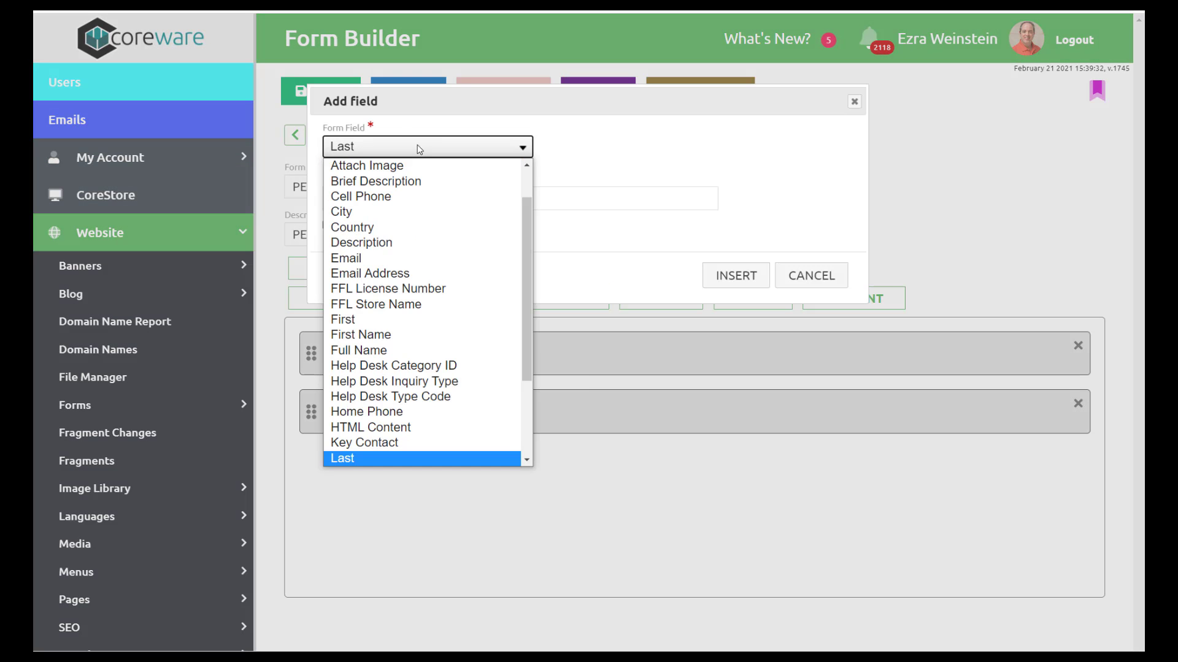
key("Down")
key("Return")
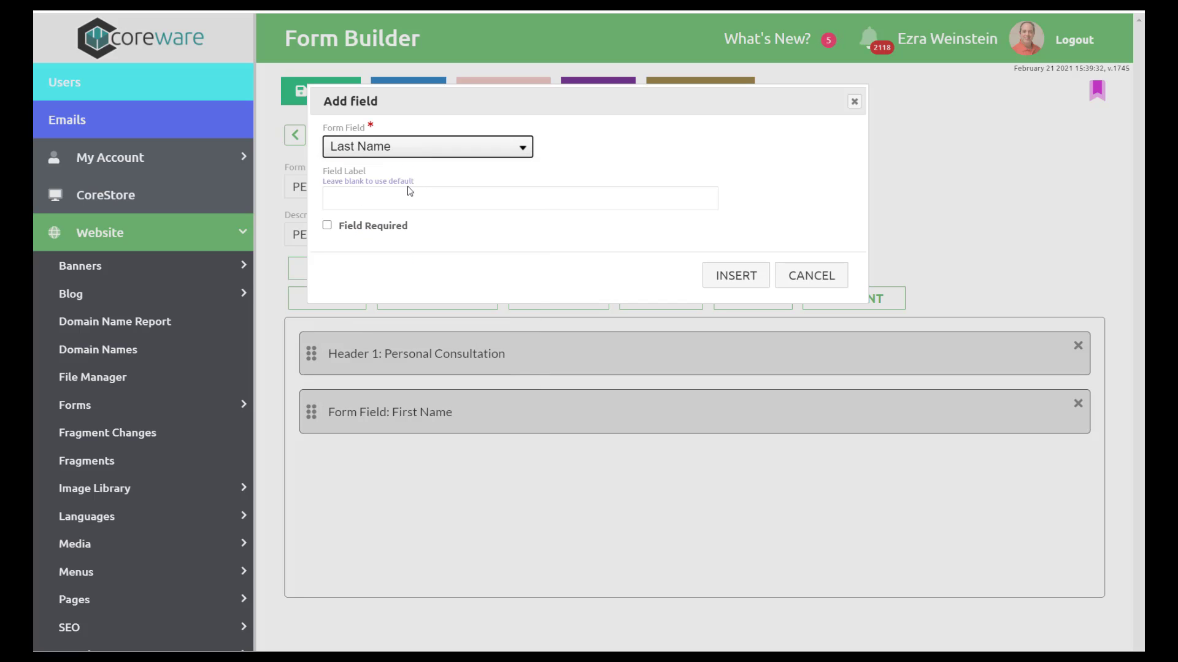
left_click(328, 226)
left_click(736, 275)
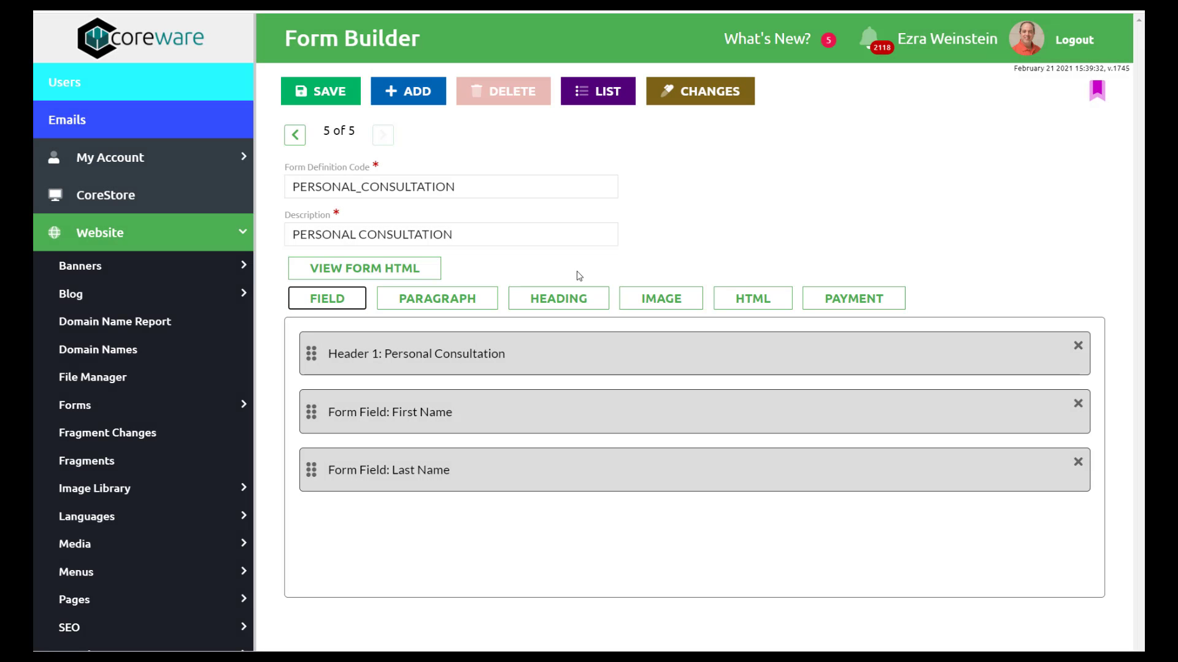
- Insert a required Email Address field below Last Name
left_click(341, 298)
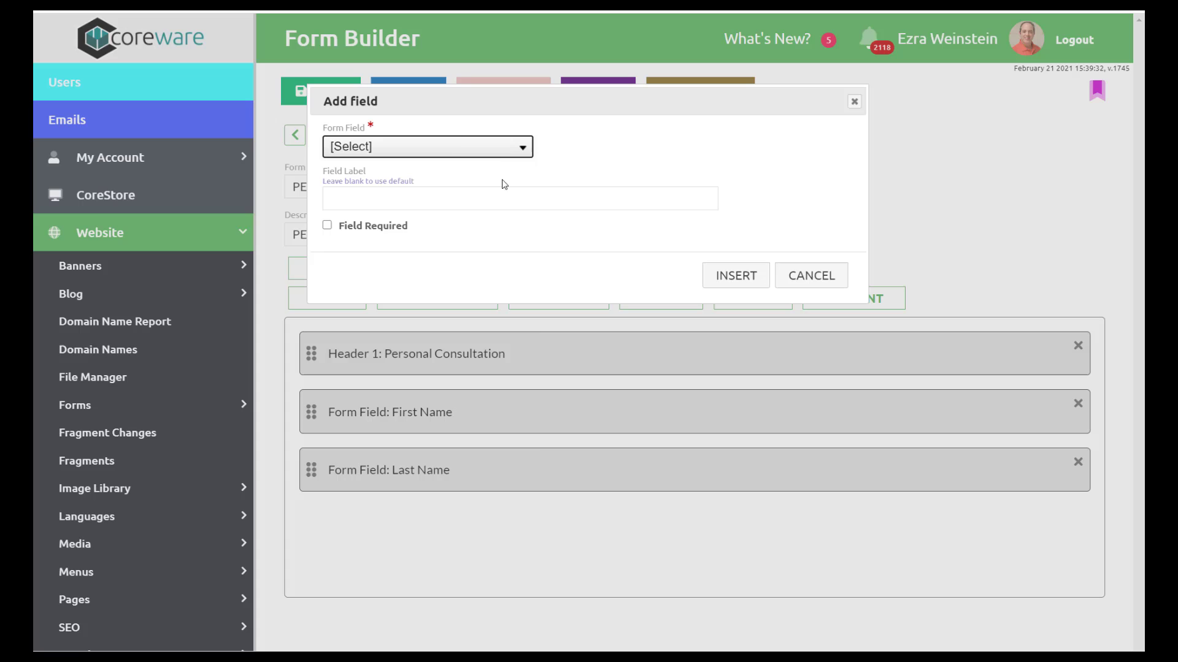
left_click(457, 142)
key("e")
key("Down")
key("Return")
left_click(329, 226)
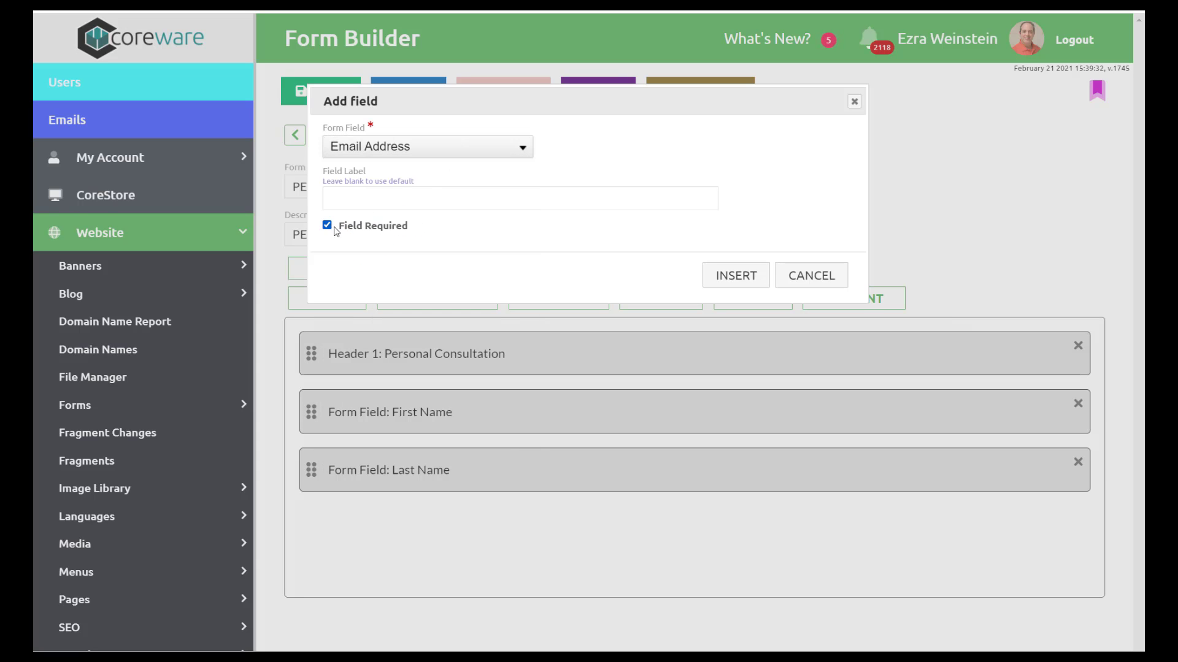
left_click(740, 275)
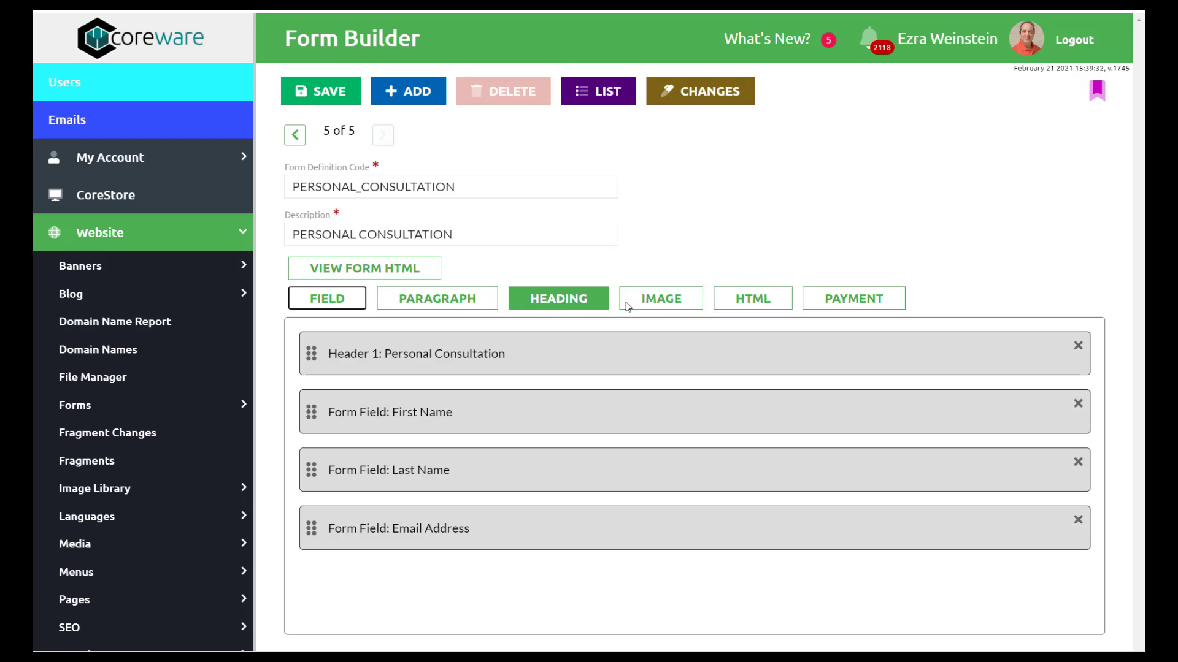
- Insert the Personal Consultation payment block, drag Email Address above First Name, and save the layout
left_click(844, 299)
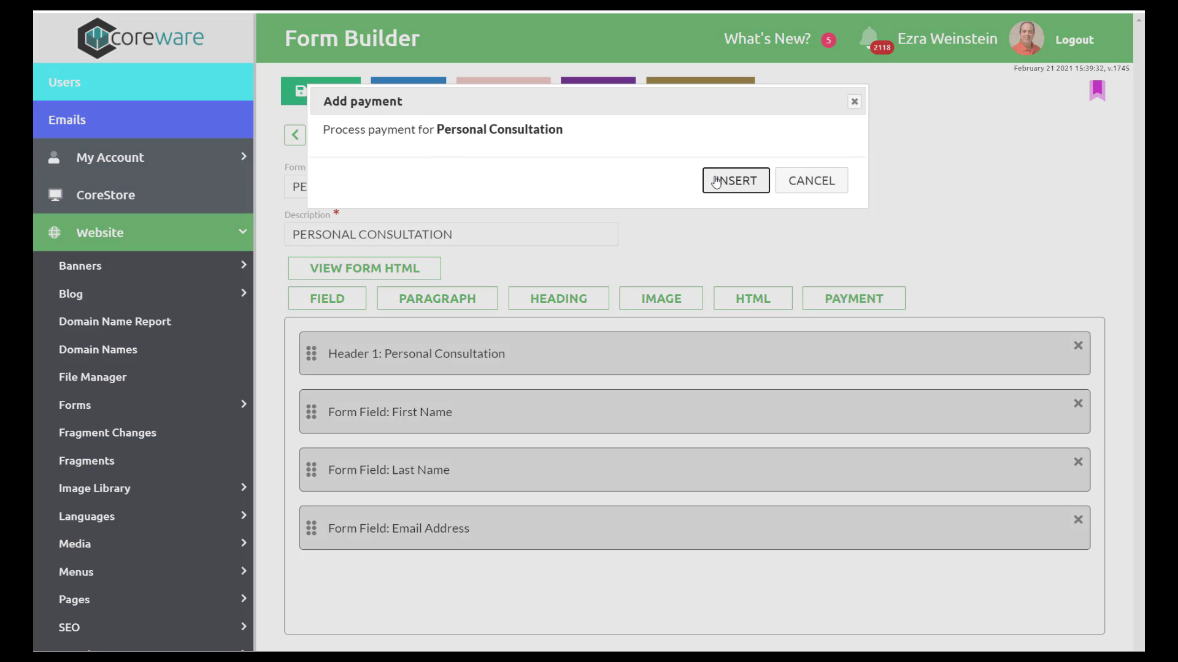
left_click(721, 183)
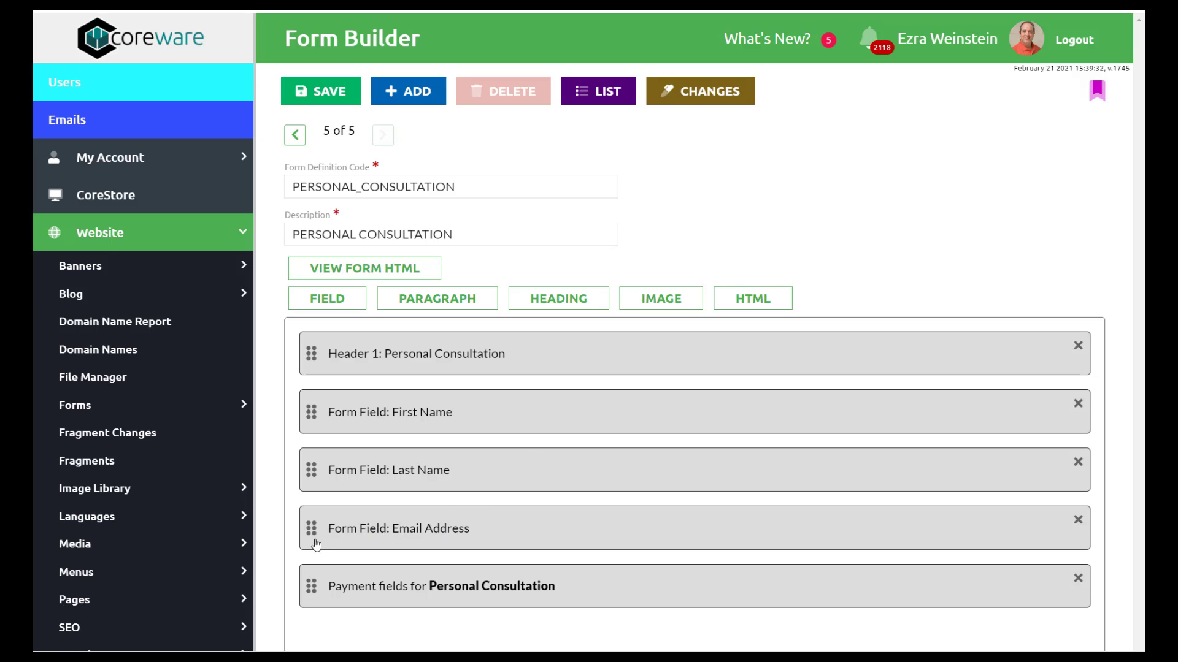
left_click_drag(307, 523, 301, 410)
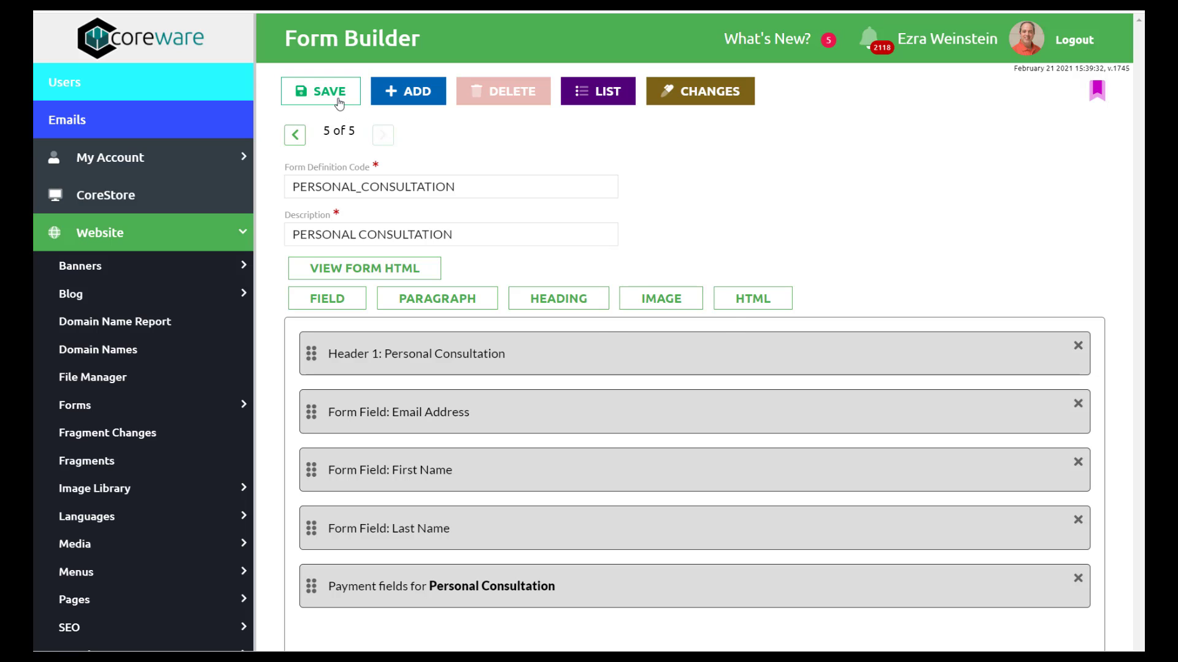
left_click(320, 92)
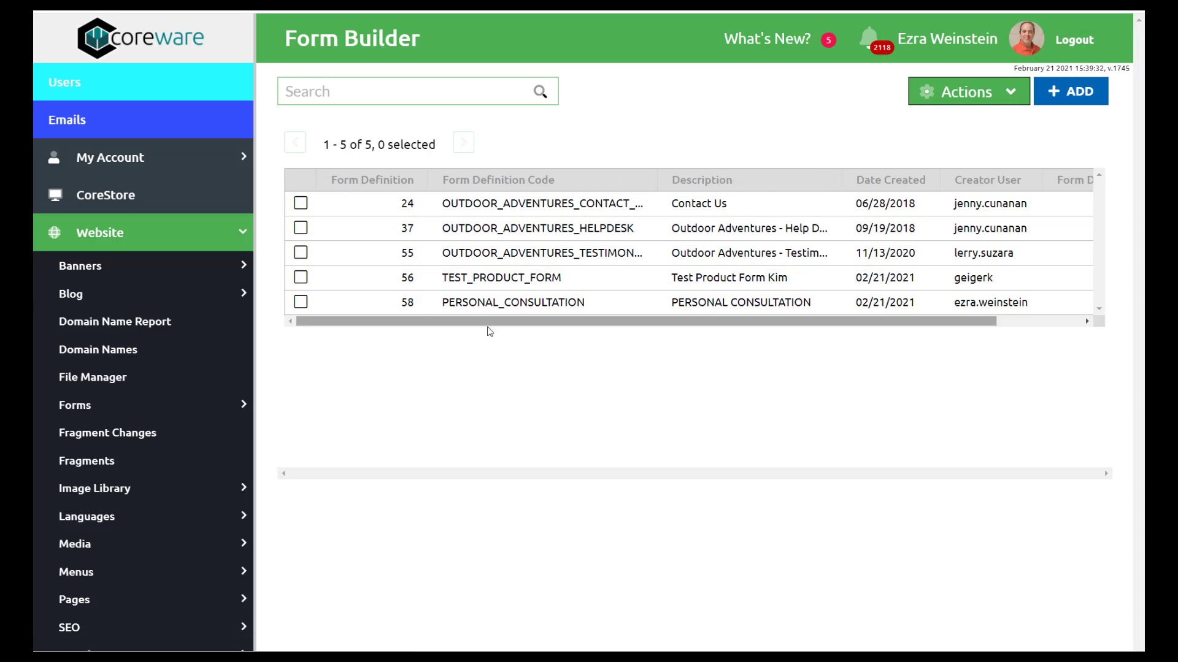
- Open the PERSONAL_CONSULTATION form definition from Forms > Definitions and show its Response content
left_click(237, 406)
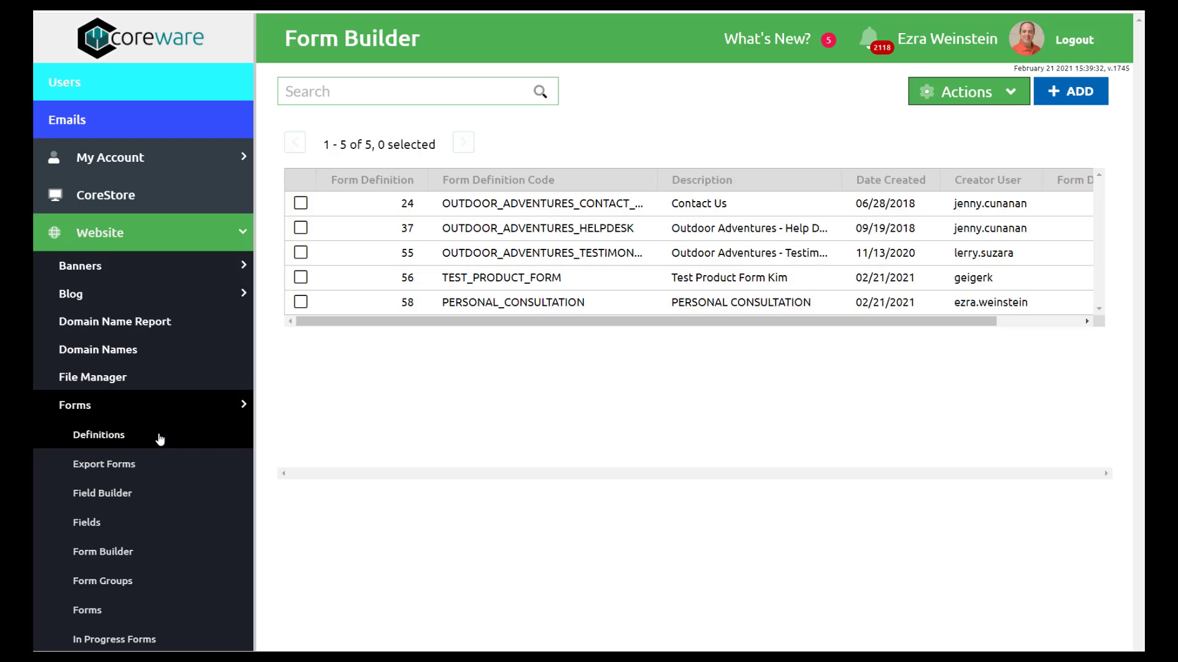
left_click(160, 436)
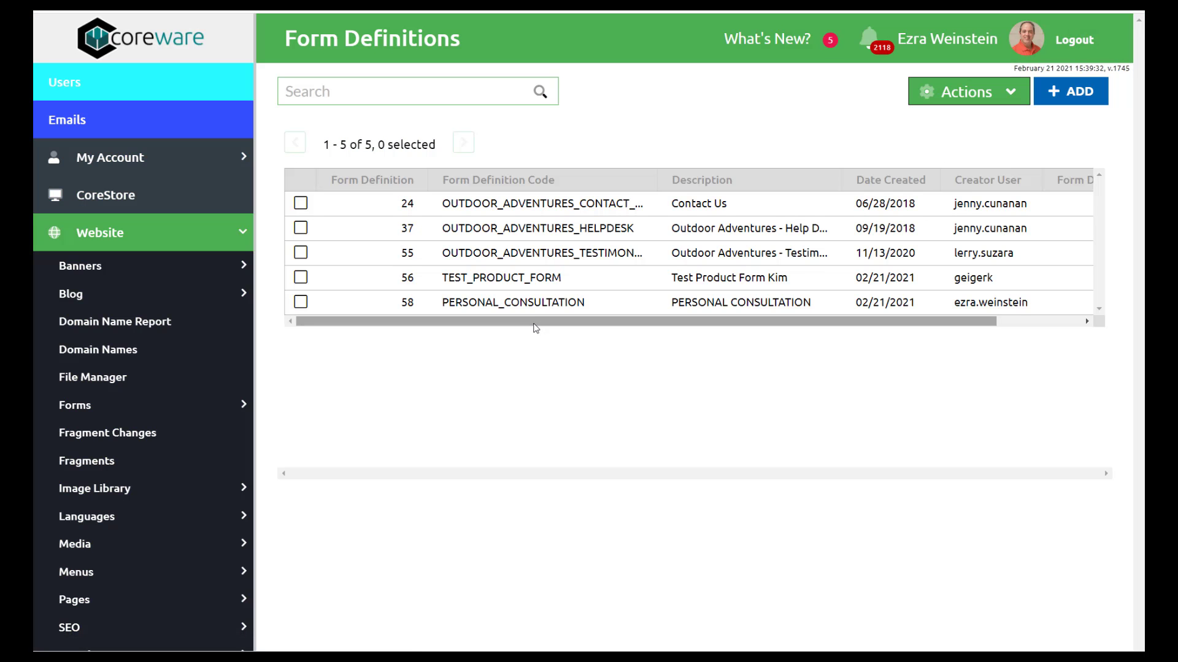
left_click(535, 314)
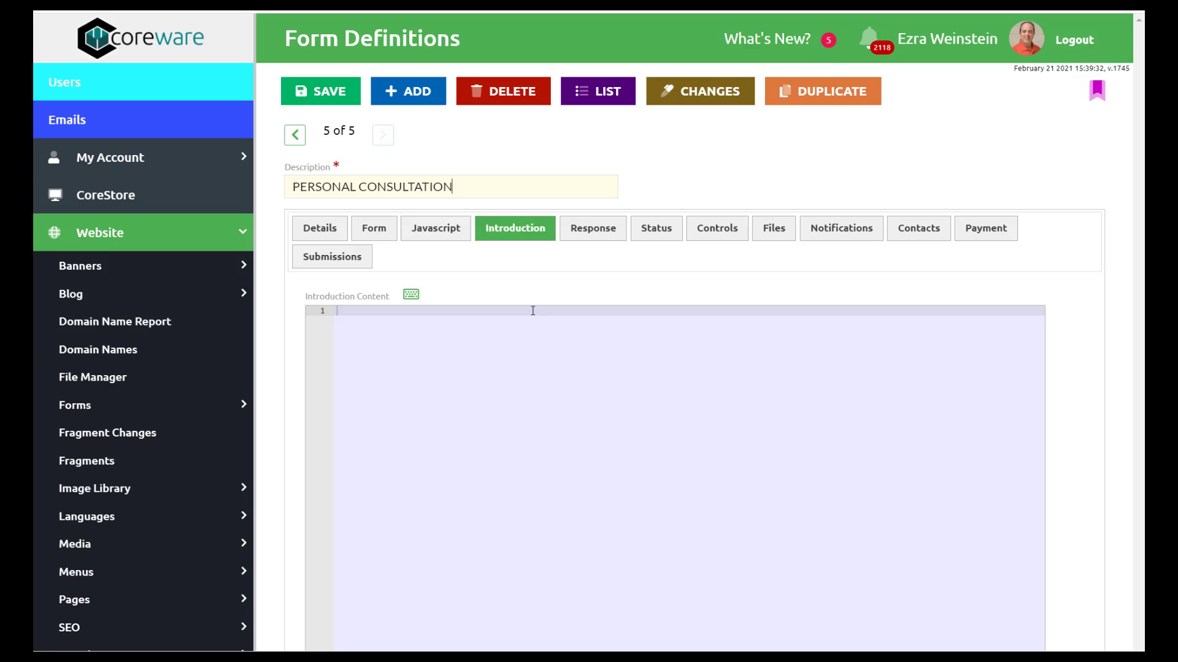
left_click(592, 228)
scroll(716, 254, "down", 2)
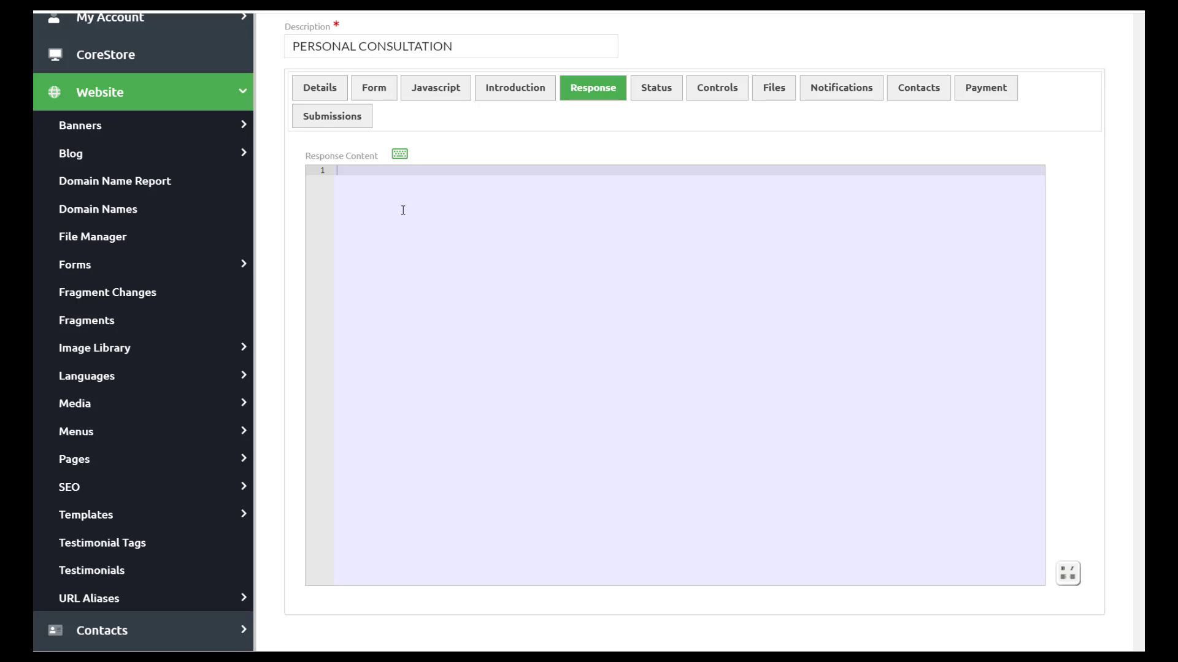
- Insert a headline block in the response builder and title it 'THANKS FOR YOUR ORDER'
left_click(1060, 576)
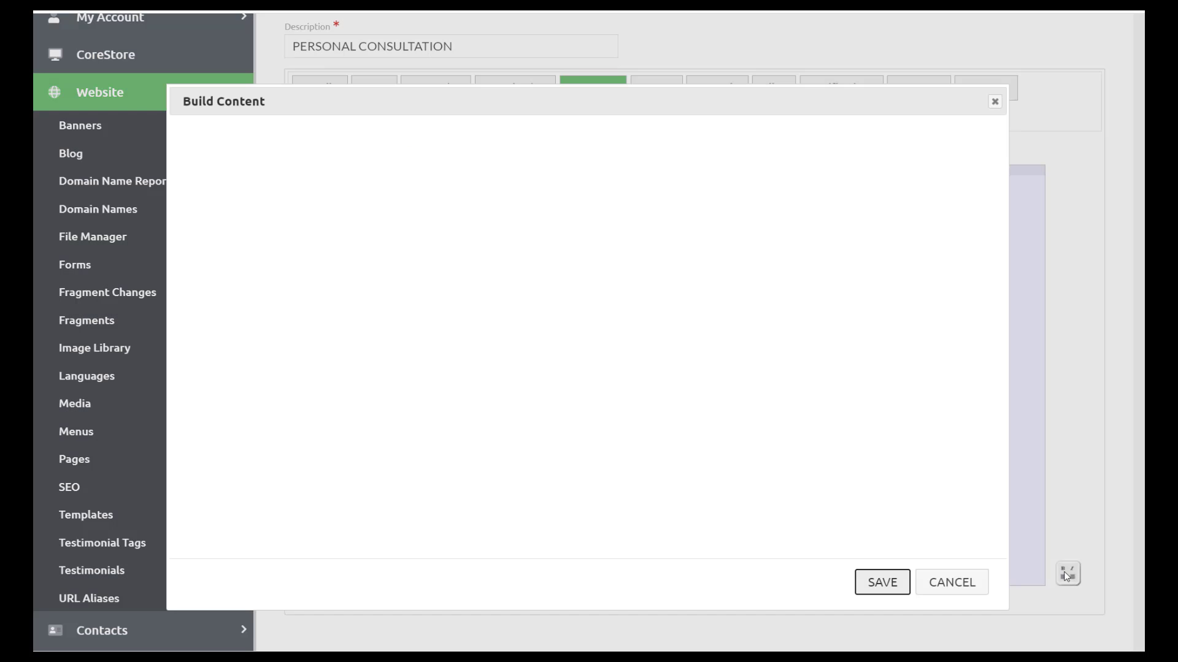
left_click(558, 177)
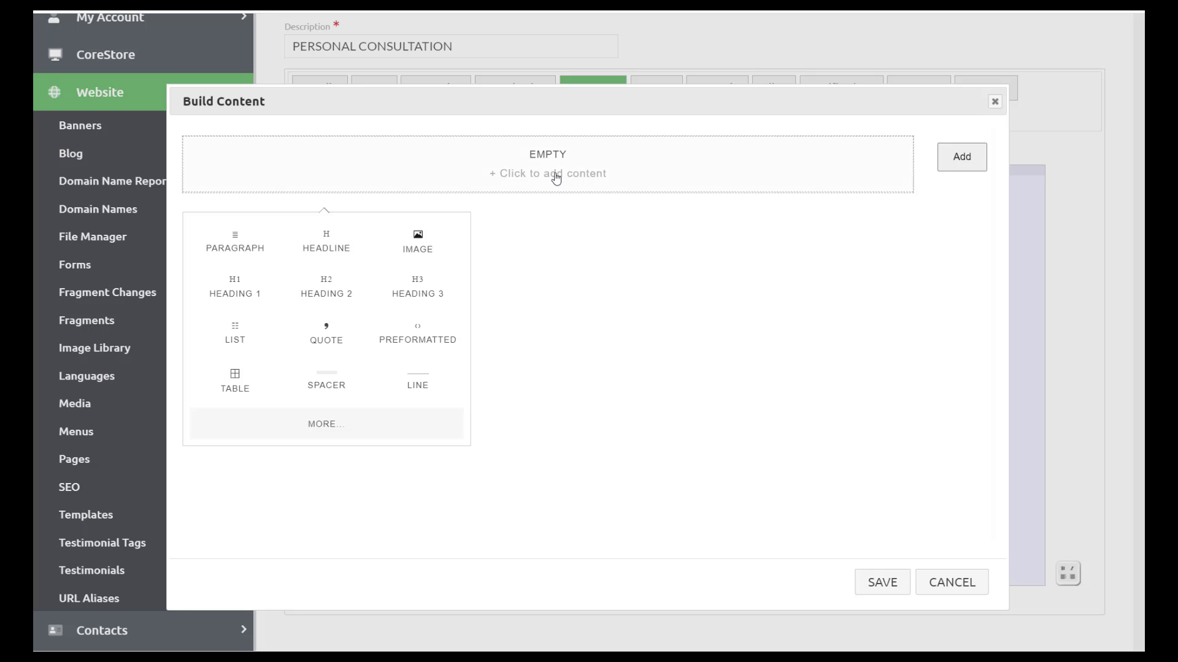
left_click(334, 254)
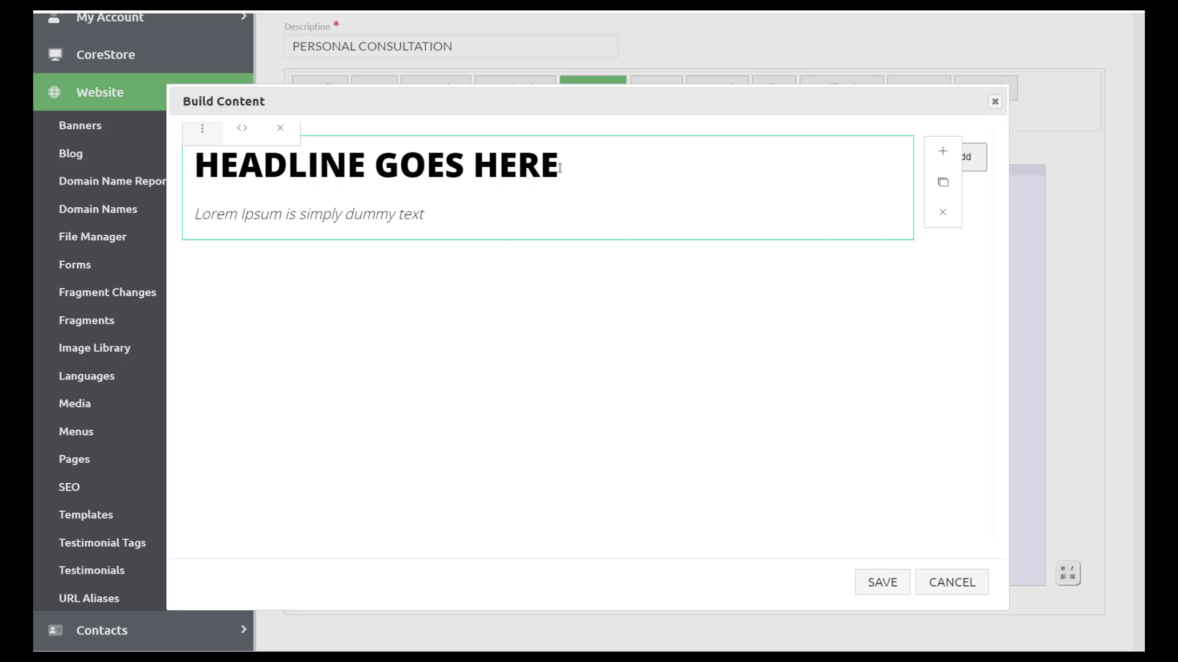
left_click_drag(560, 168, 195, 168)
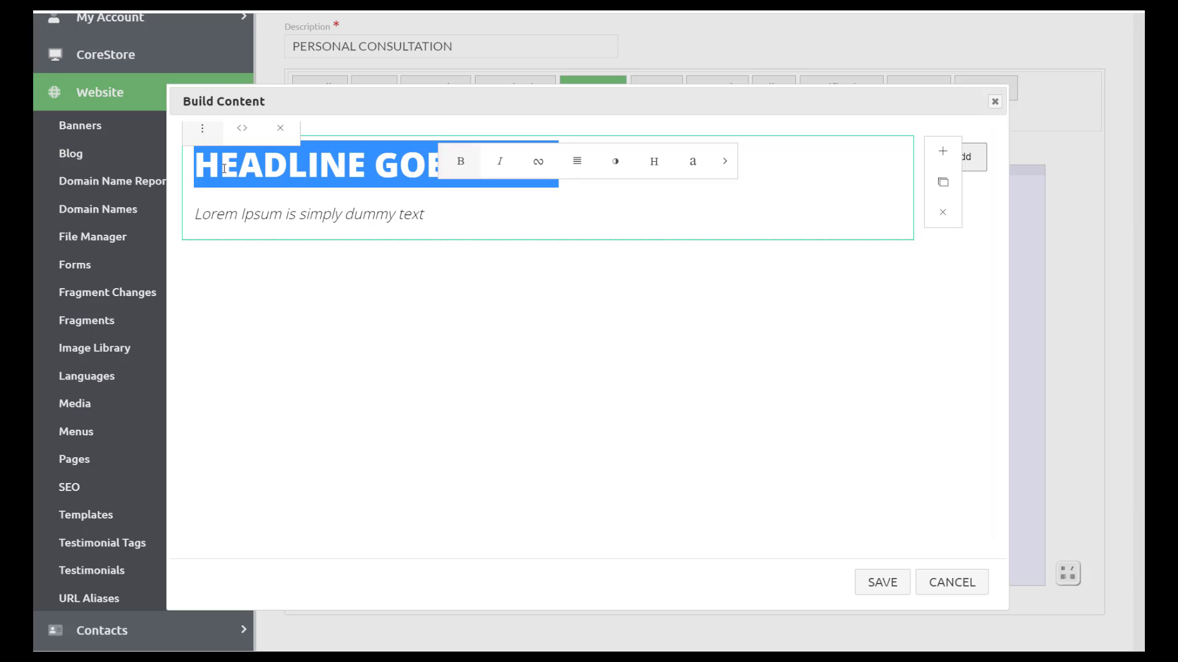
type("THANKS FOR Y")
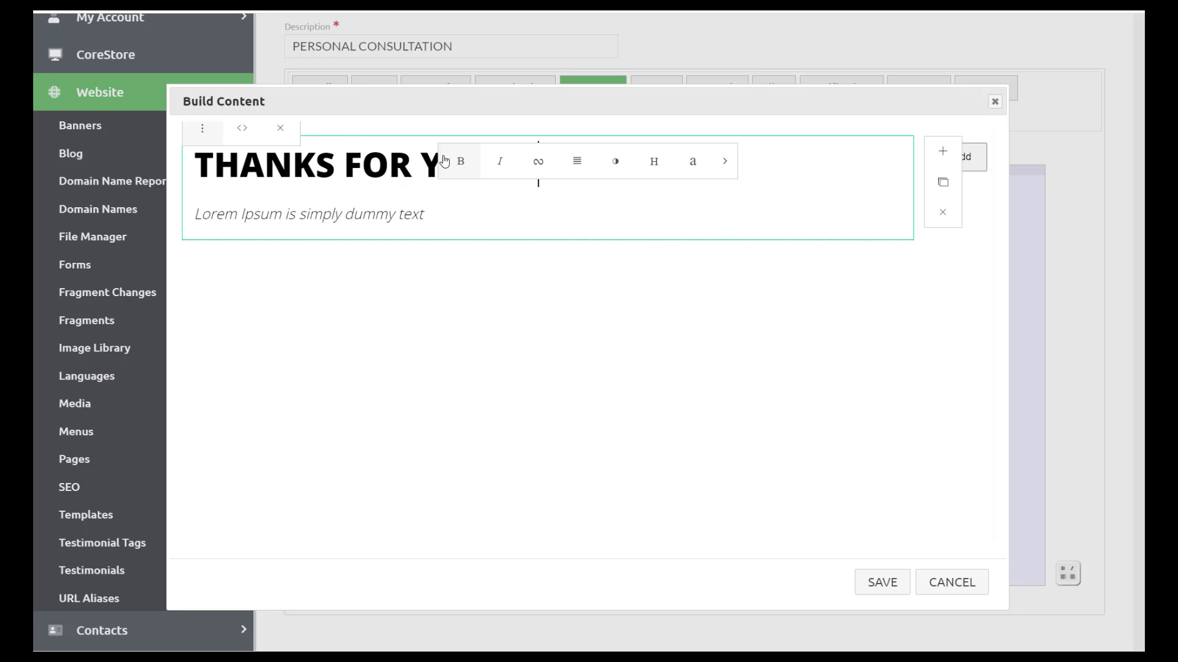
left_click_drag(439, 187, 211, 455)
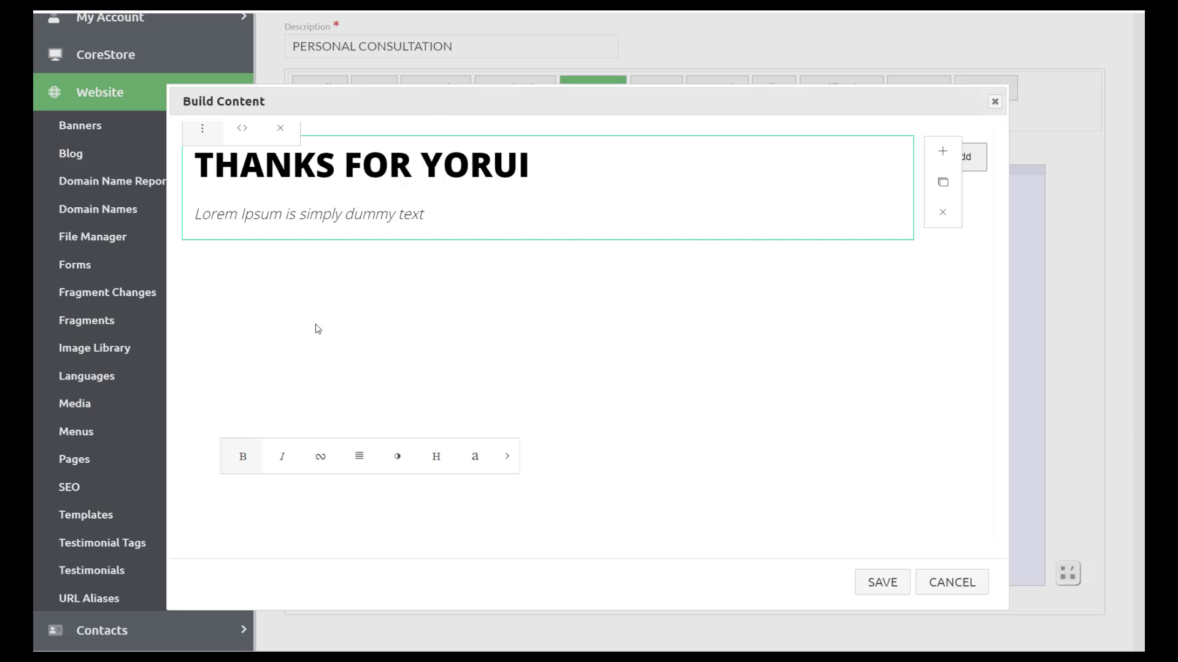
left_click(528, 164)
key("BackSpace")
key("BackSpace")
key("BackSpace")
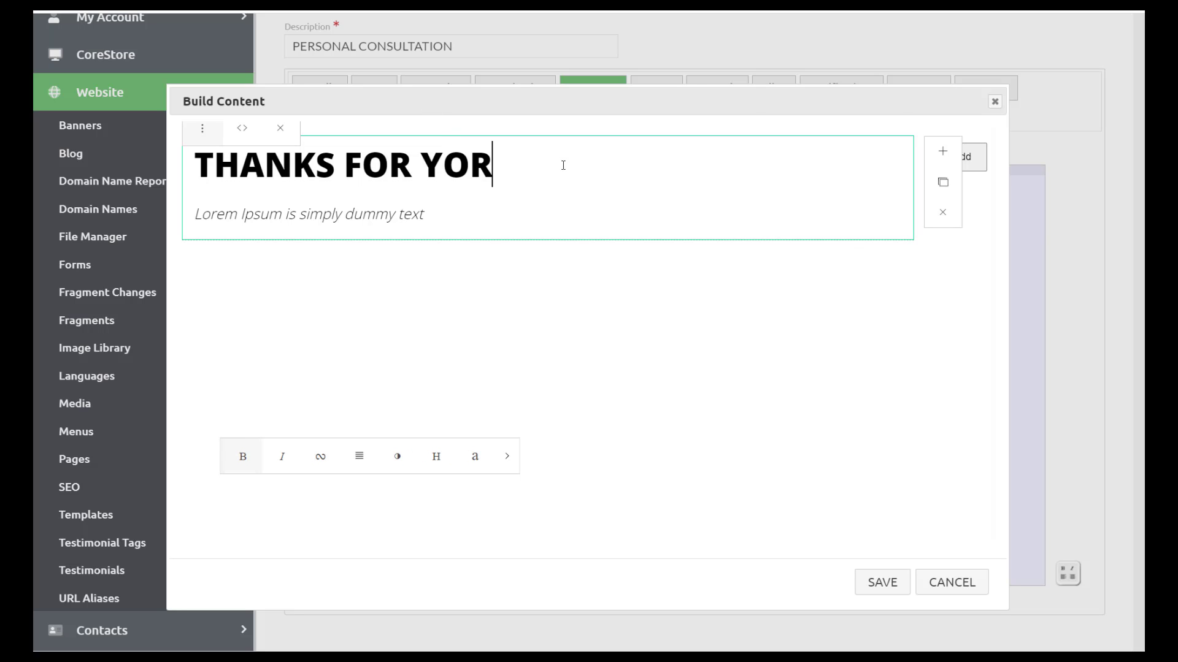
type("UR ORDER")
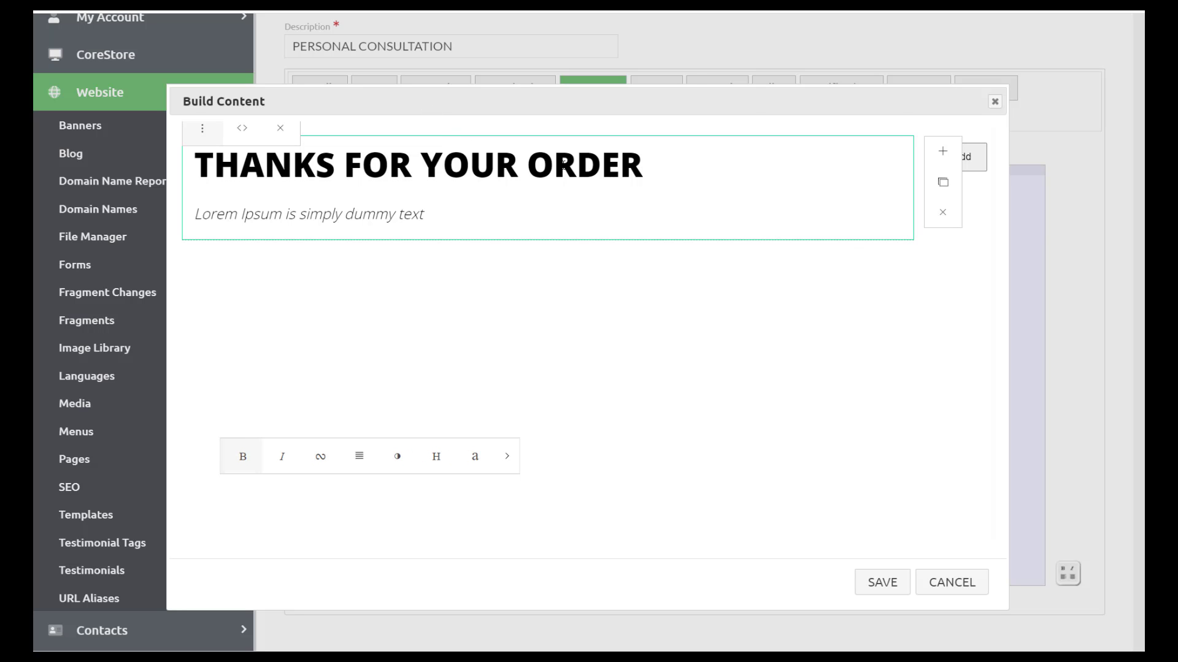
- Replace the subtitle with a sentence about sales associates scheduling a date for the consultation
key("Tab")
key("BackSpace")
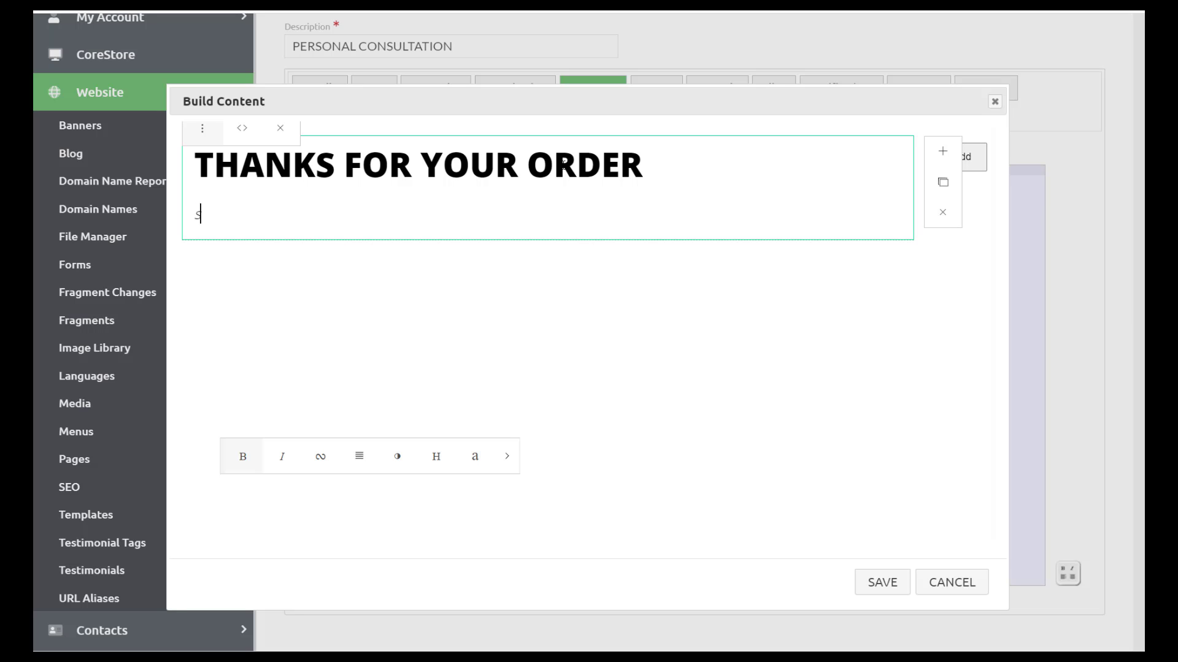
type("Someone")
key("BackSpace")
key("BackSpace")
key("BackSpace")
key("BackSpace")
key("BackSpace")
key("BackSpace")
key("BackSpace")
type("Our sales associates will ")
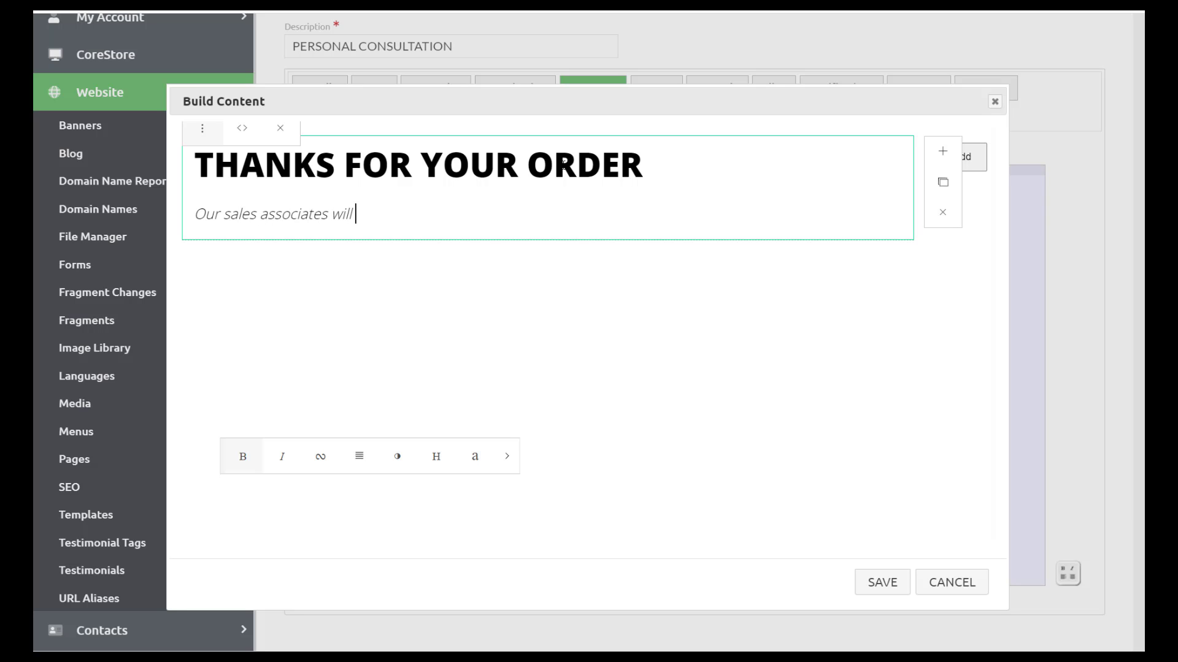
type("be in touch to schedu")
type("e")
type("e a ")
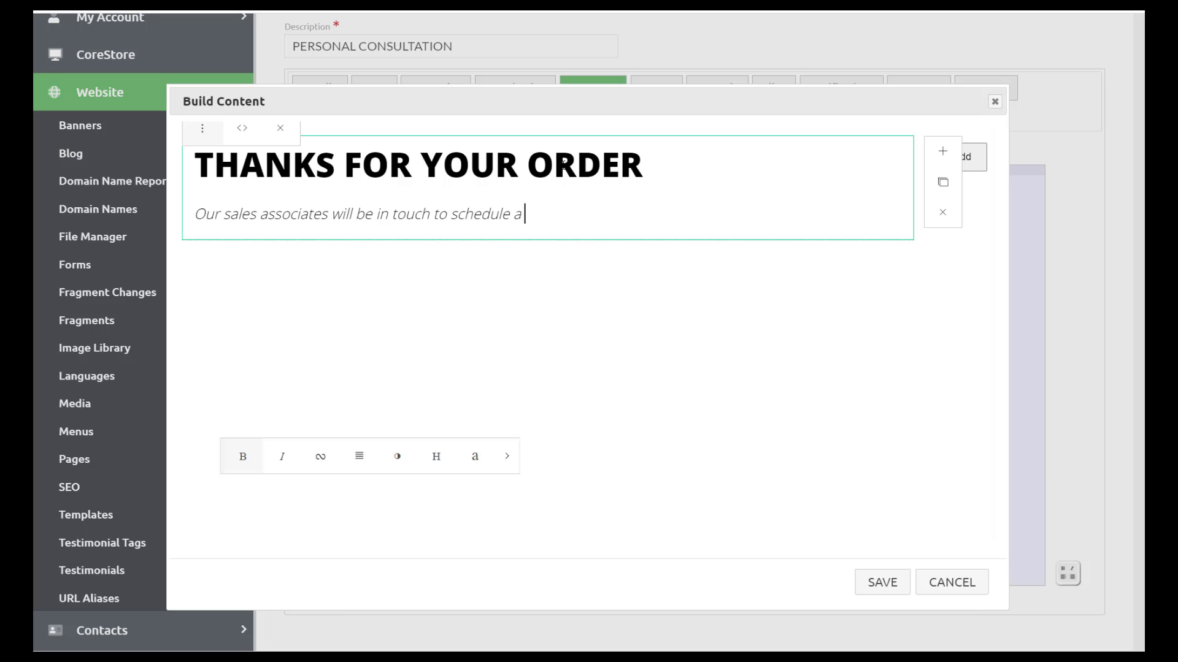
type("date for your consulltation")
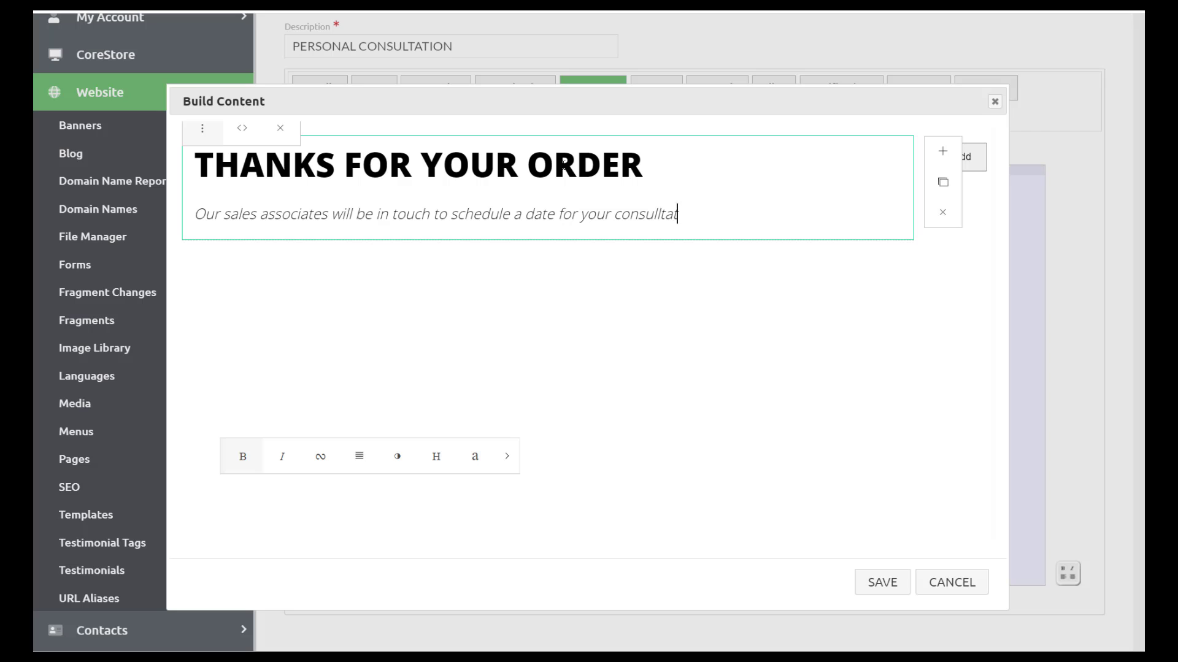
key("Left")
key("Left")
key("Left")
key("Left")
key("Left")
key("Left")
key("Left")
key("BackSpace")
- Center-align the thank-you heading and sentence, then save the built response content
left_click_drag(750, 217, 184, 169)
mouse_move(751, 189)
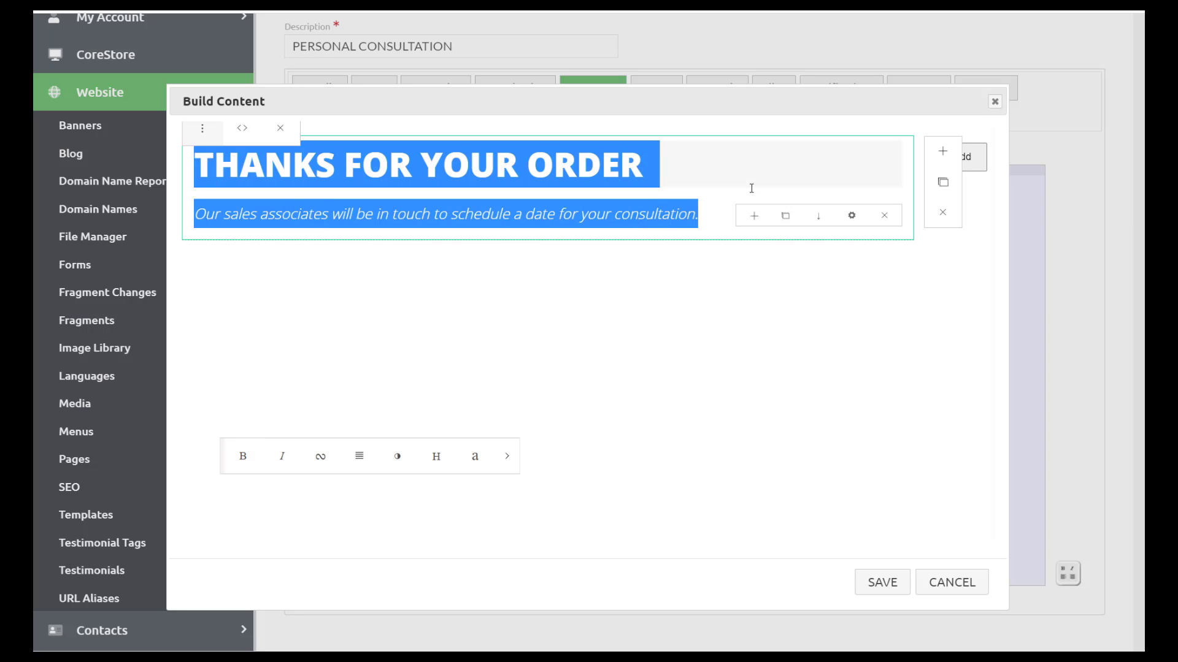
left_click(358, 461)
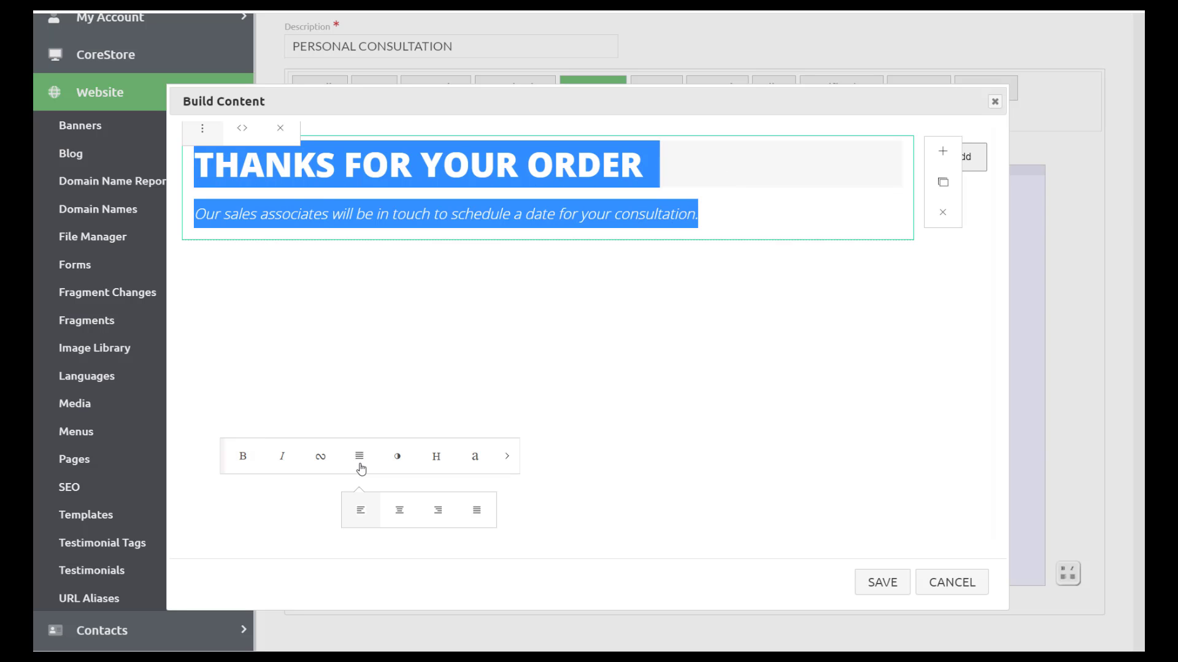
left_click(398, 510)
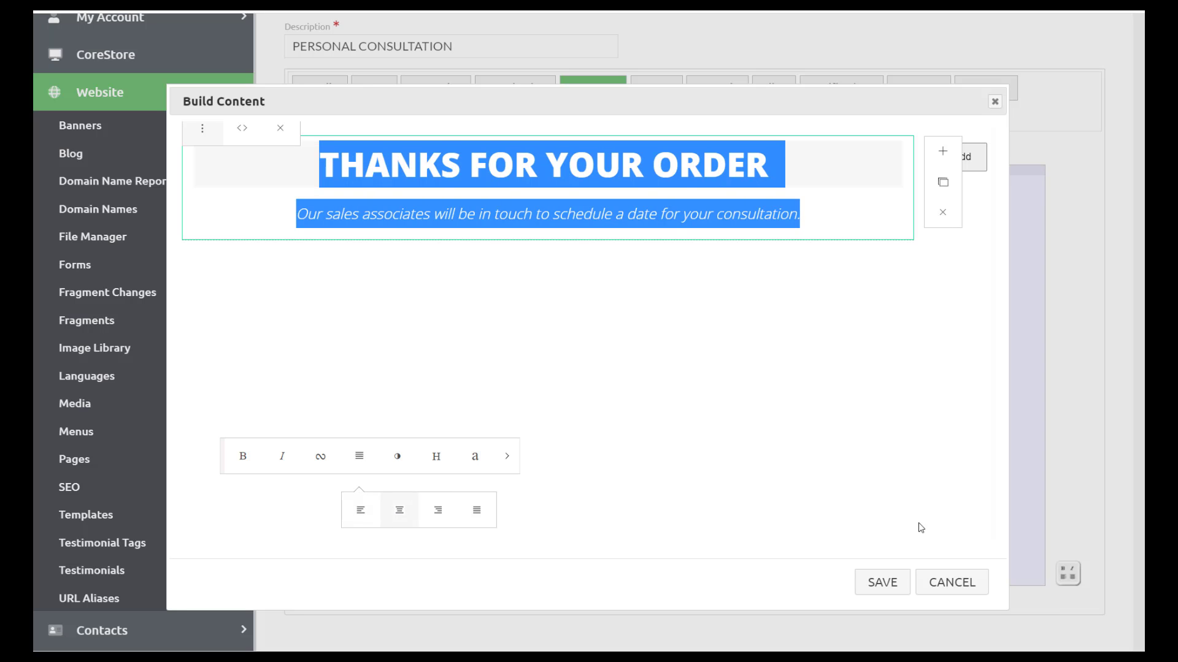
left_click(886, 594)
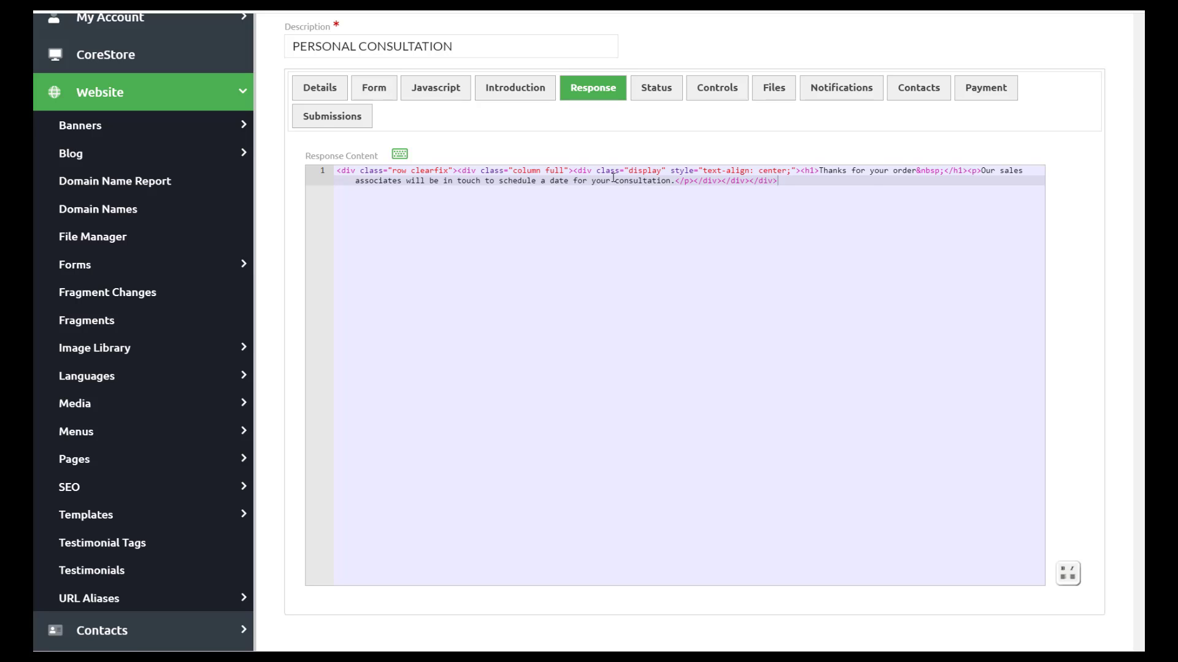
- Check the Introduction and Controls tabs for not_null on email_address, first_name, last_name, then save
left_click(509, 95)
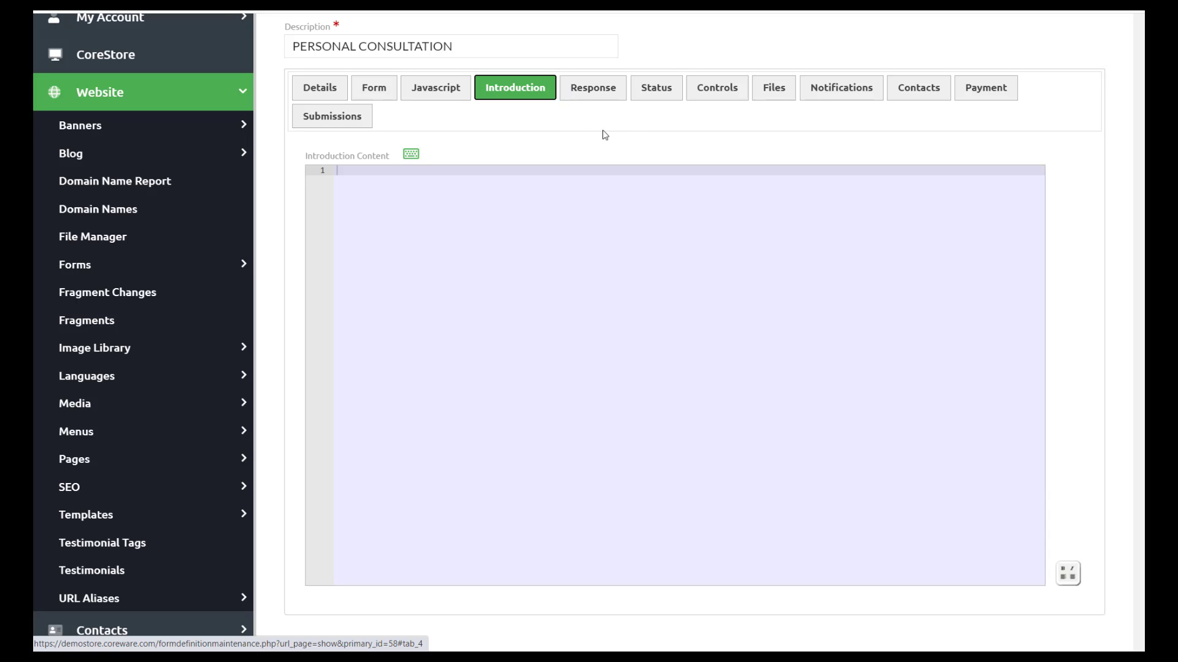
left_click(701, 88)
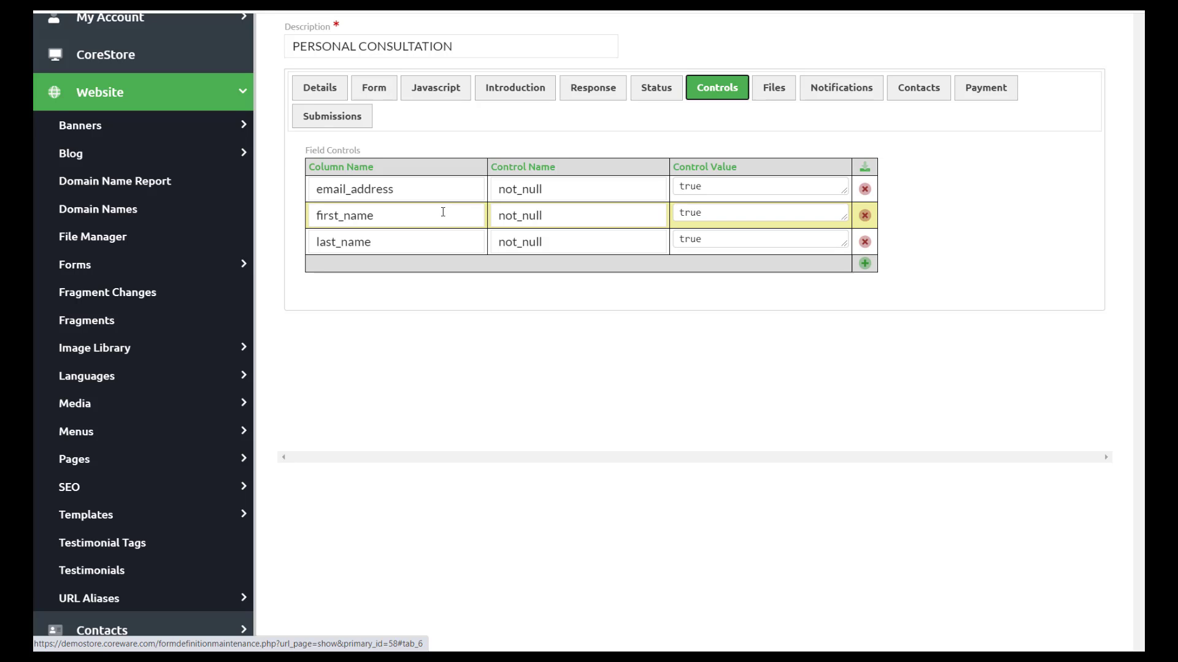
scroll(443, 211, "down", 1)
scroll(442, 211, "up", 3)
left_click(325, 98)
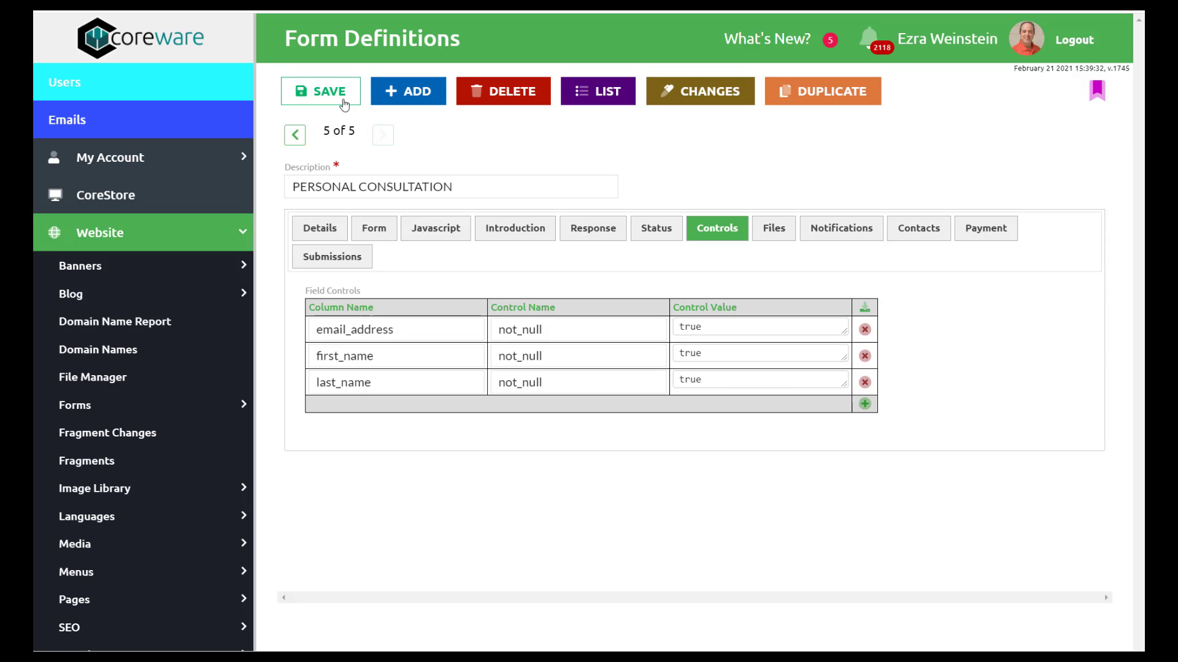
- Save the PERSONAL_CONSULTATION definition and return to the form definitions list
left_click(344, 101)
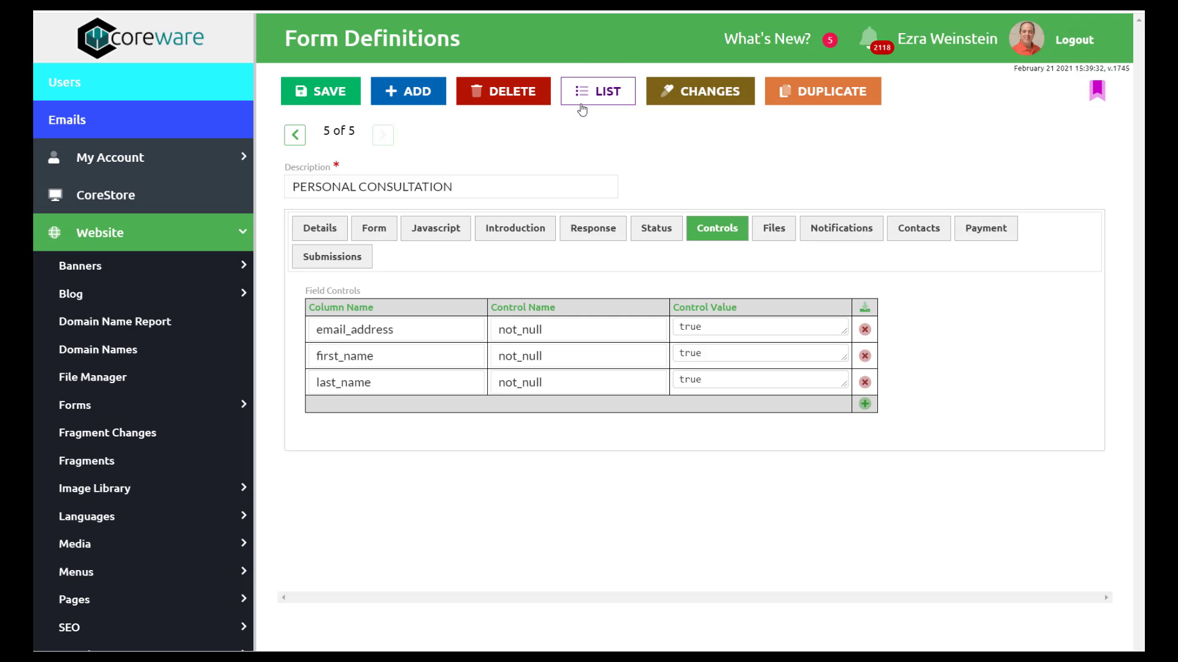
left_click(592, 102)
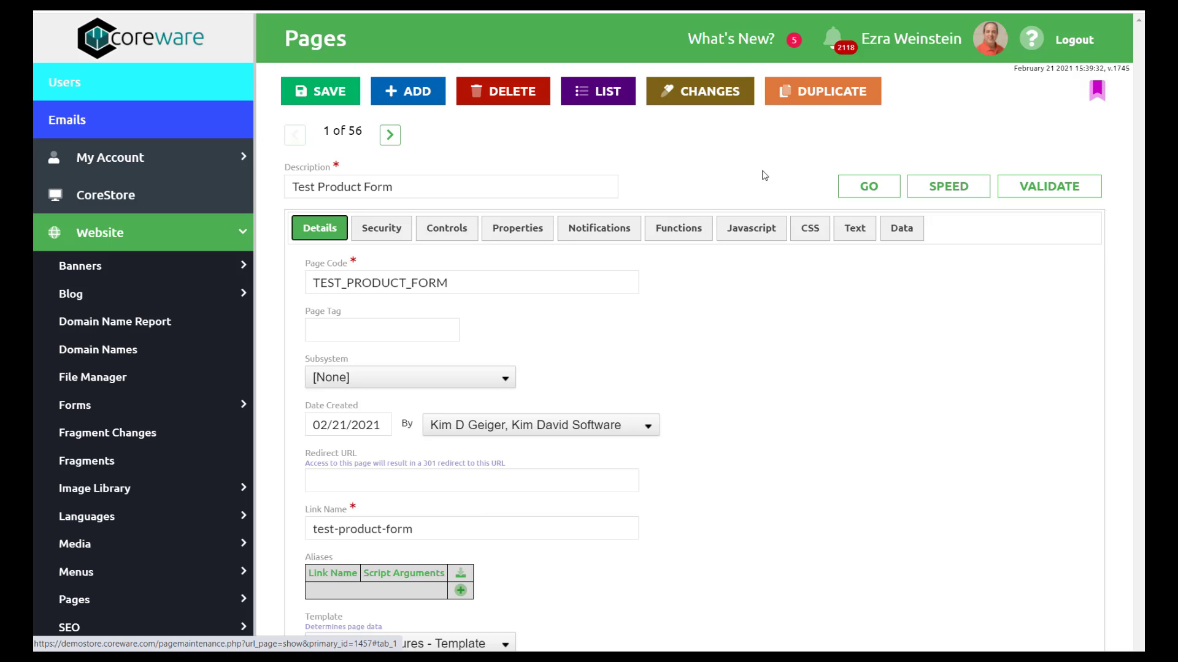
- Inspect the TEST_PRODUCT_FORM page code and the generateform.php script filename
scroll(694, 352, "down", 2)
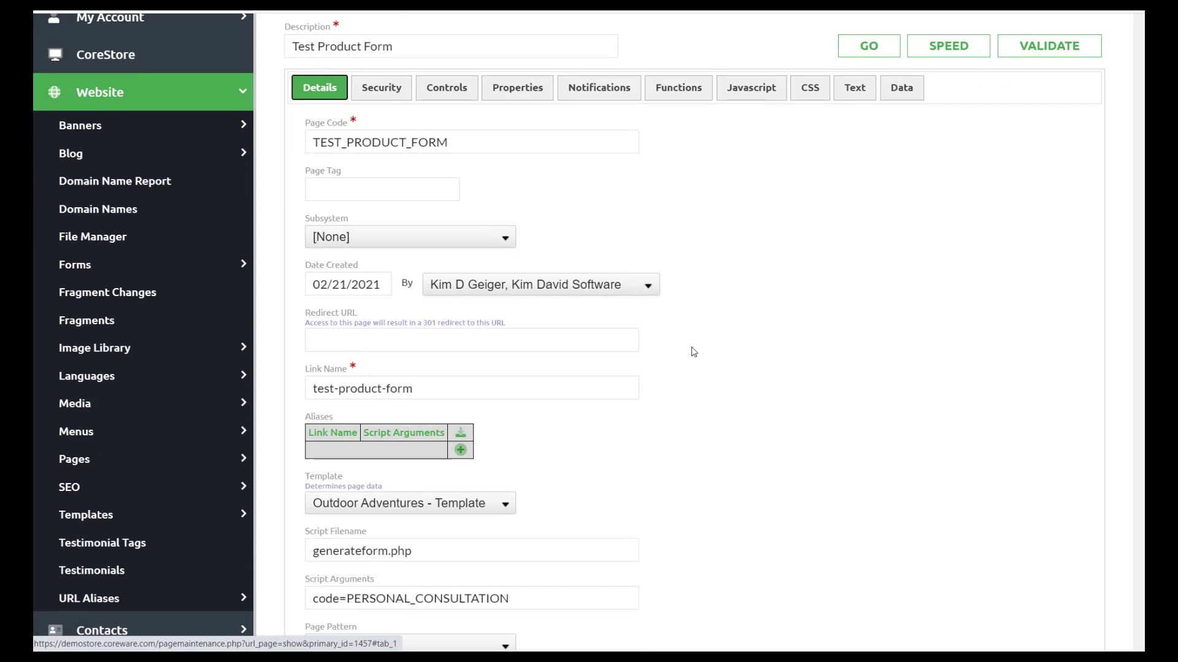
left_click(476, 142)
key("ctrl+a")
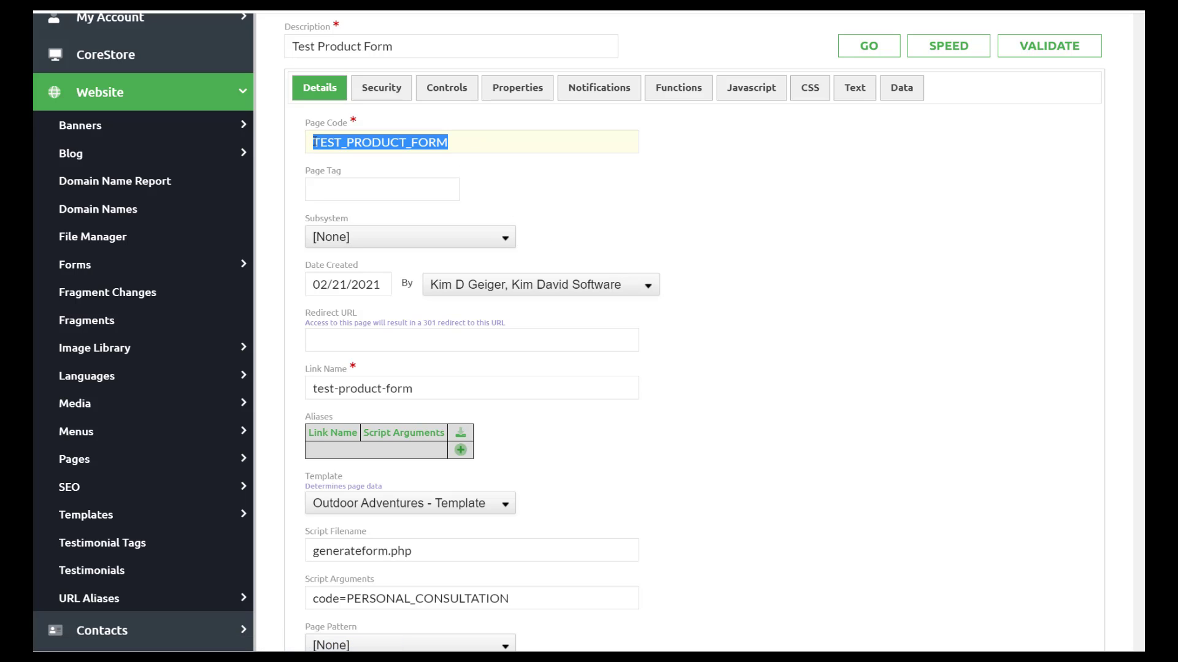
scroll(665, 221, "down", 1)
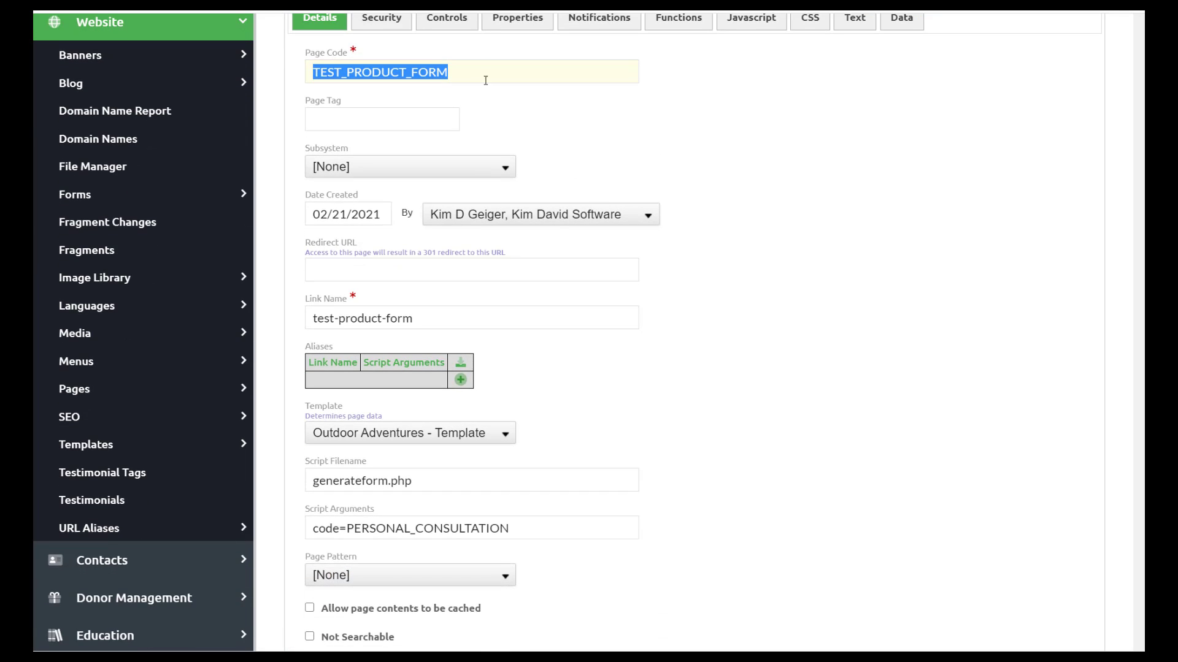
scroll(603, 391, "down", 2)
scroll(603, 391, "down", 1)
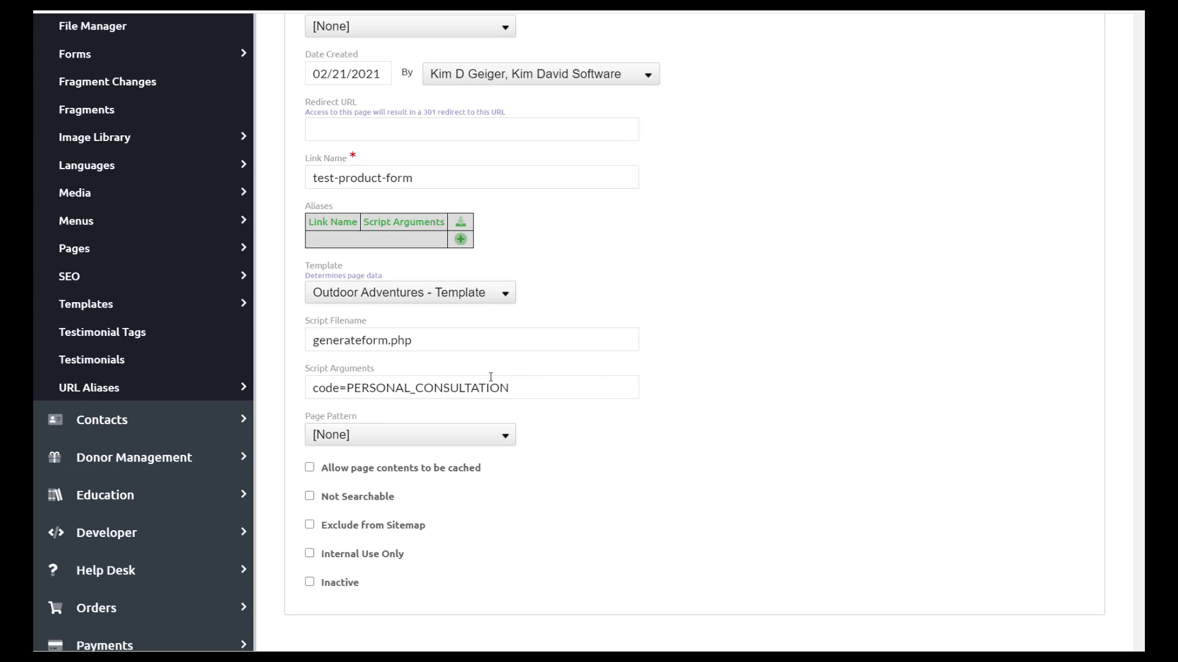
left_click_drag(560, 339, 314, 341)
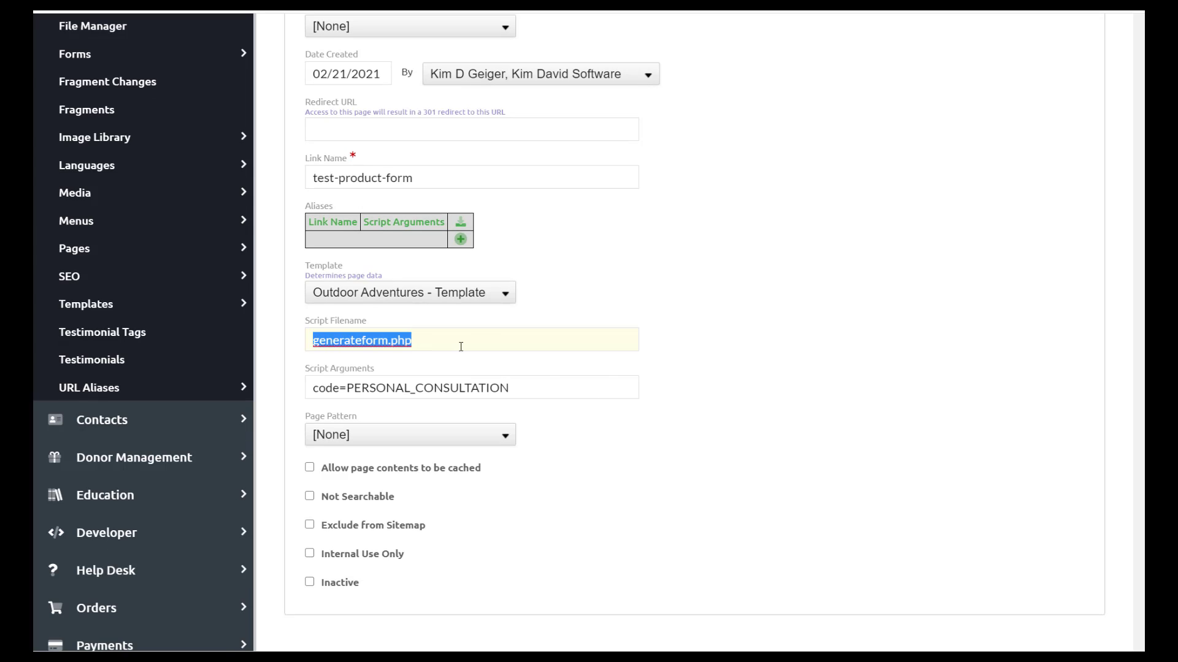
left_click_drag(423, 347, 303, 345)
scroll(905, 333, "up", 6)
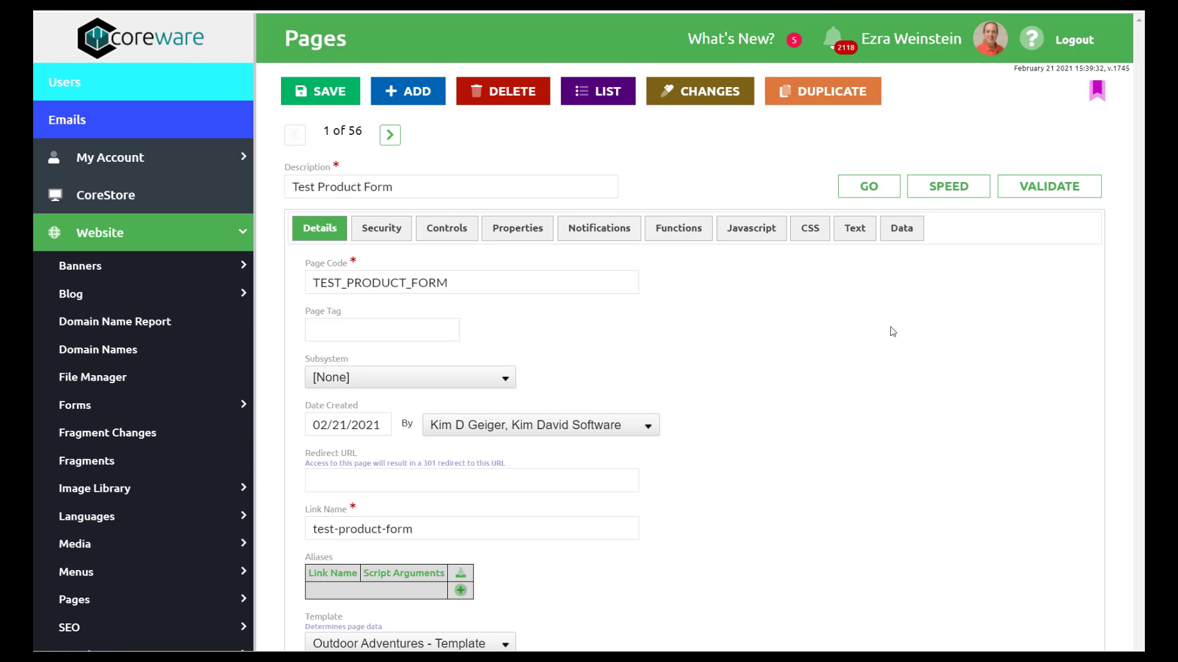
scroll(81, 421, "down", 3)
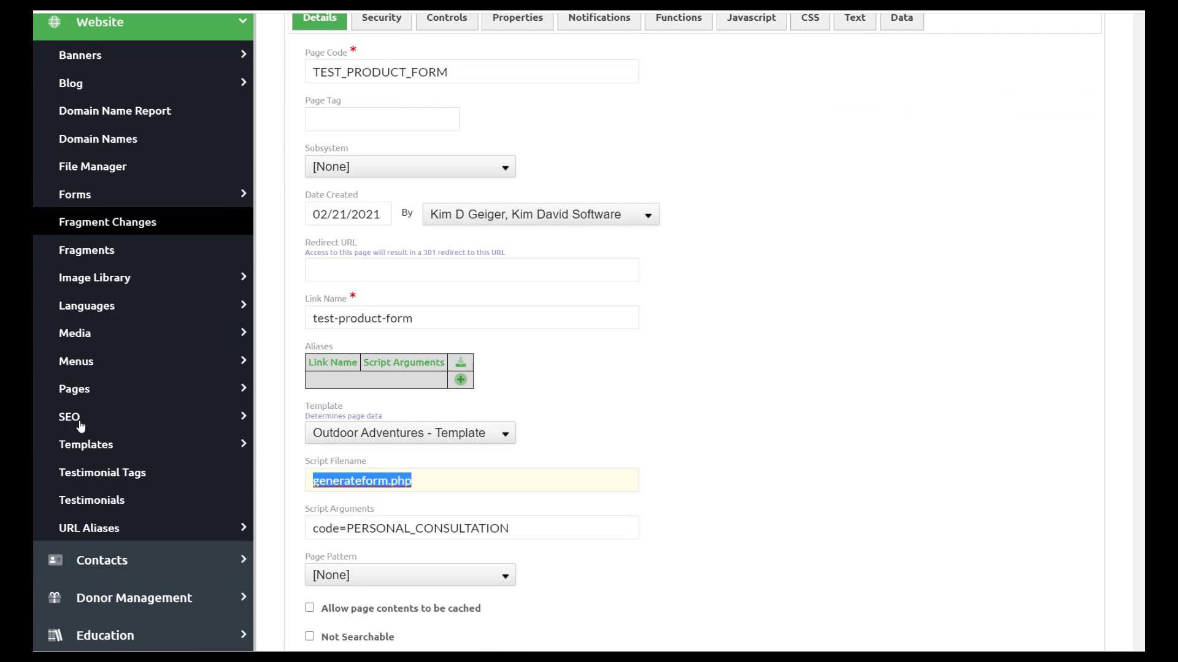
- Verify the script arguments code=PERSONAL_CONSULTATION alongside the generateform.php script filename
left_click(103, 396)
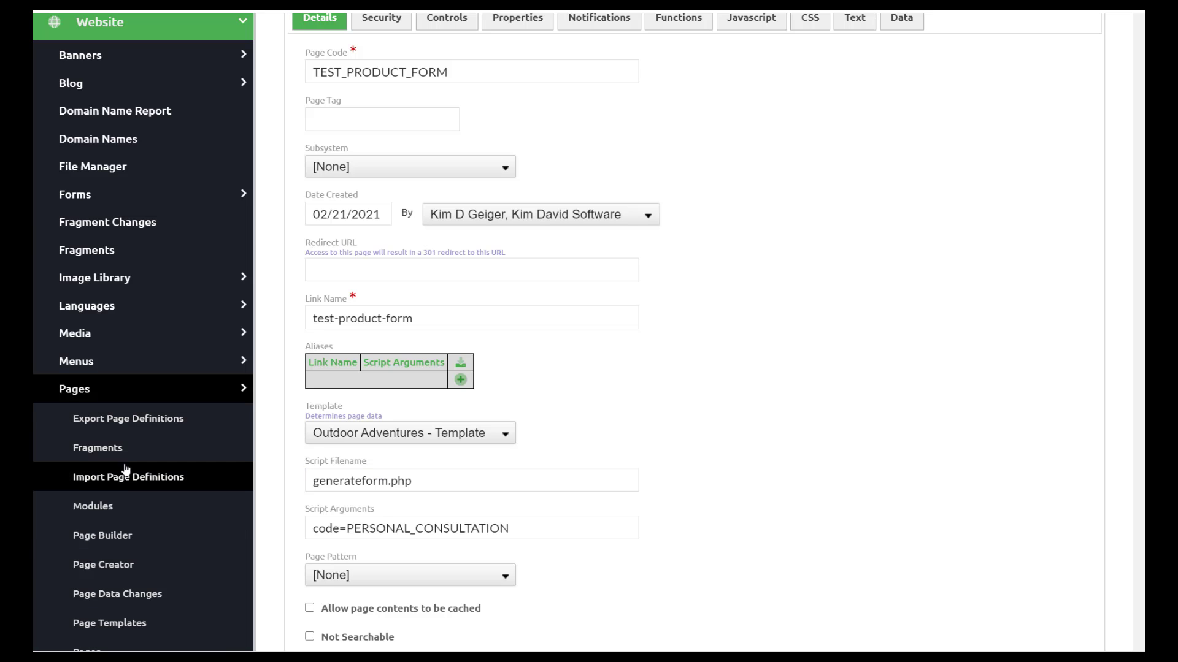
scroll(92, 549, "down", 2)
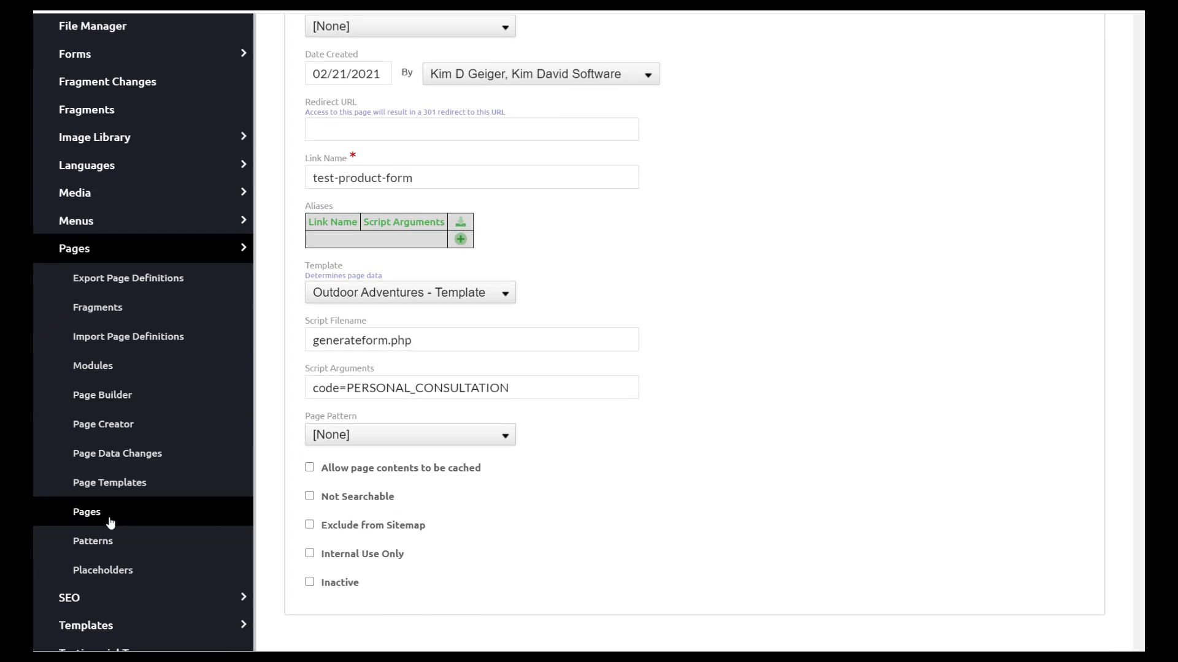
scroll(936, 486, "up", 5)
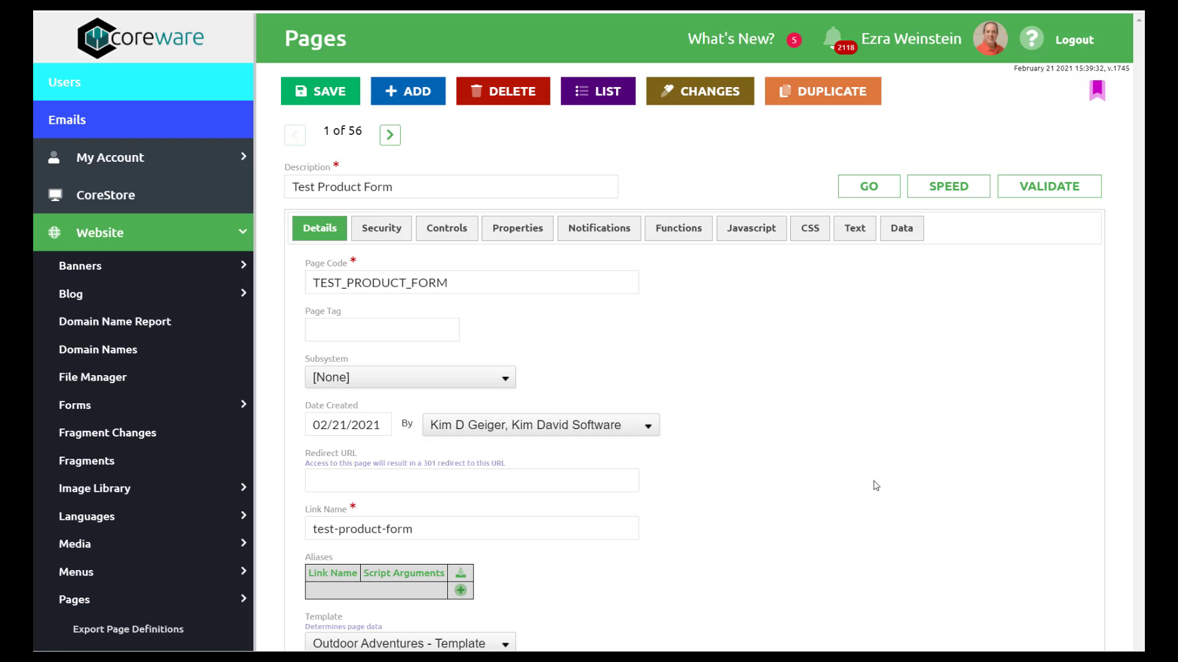
scroll(755, 473, "down", 4)
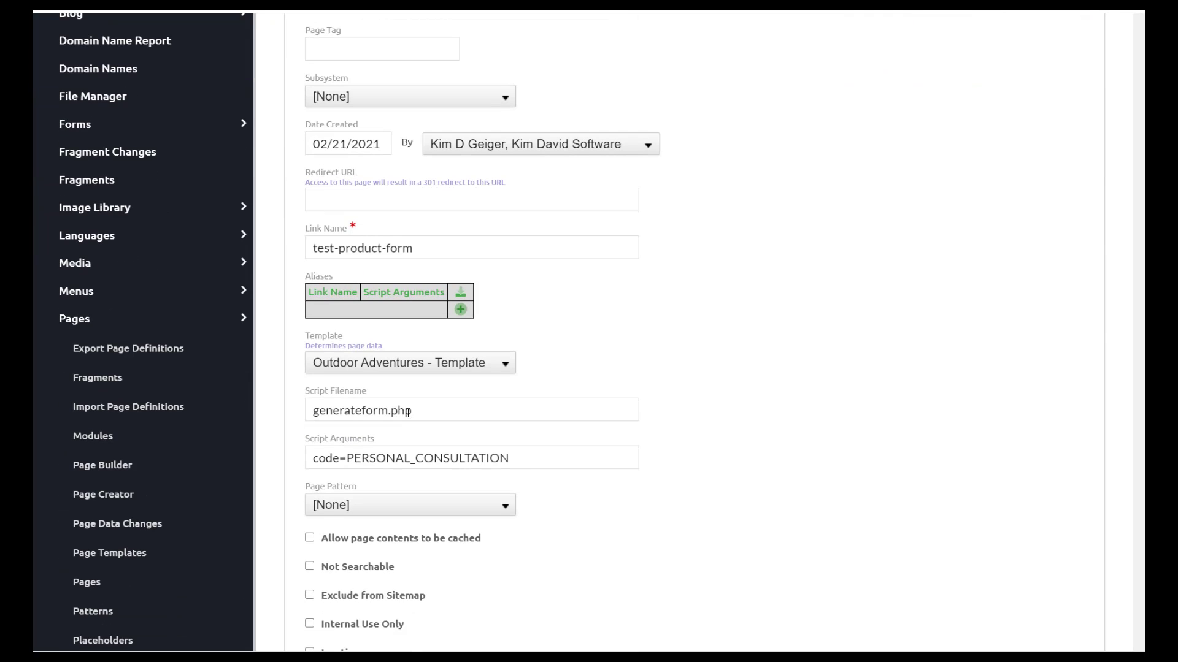
left_click_drag(423, 410, 298, 407)
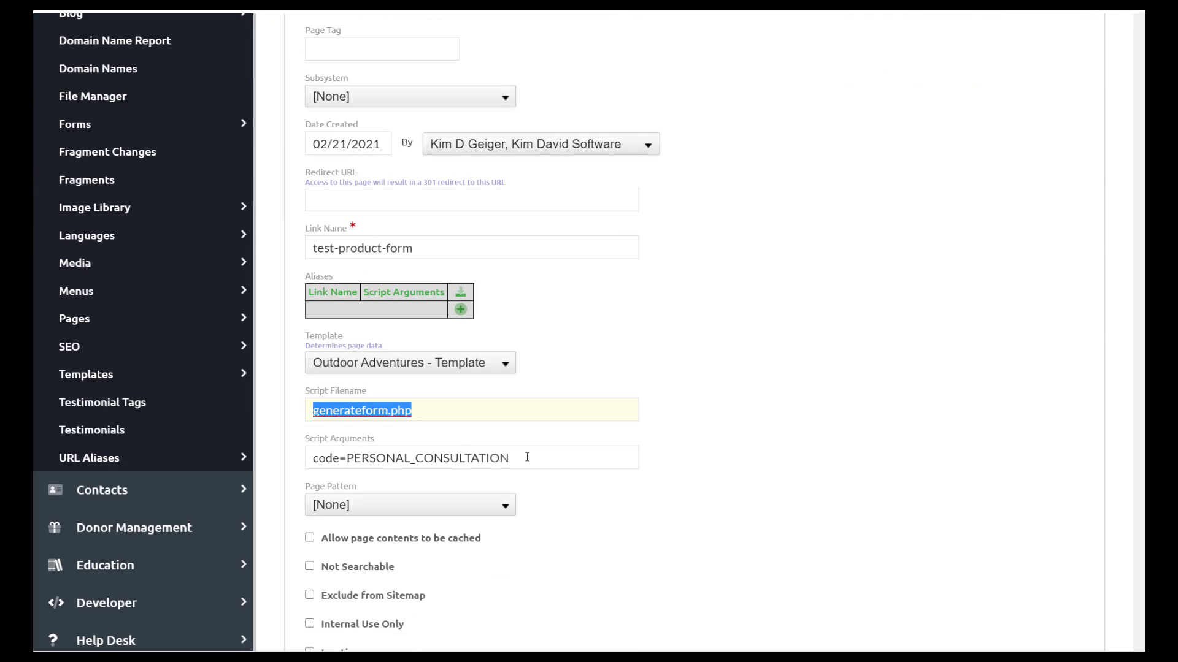
left_click_drag(526, 458, 345, 468)
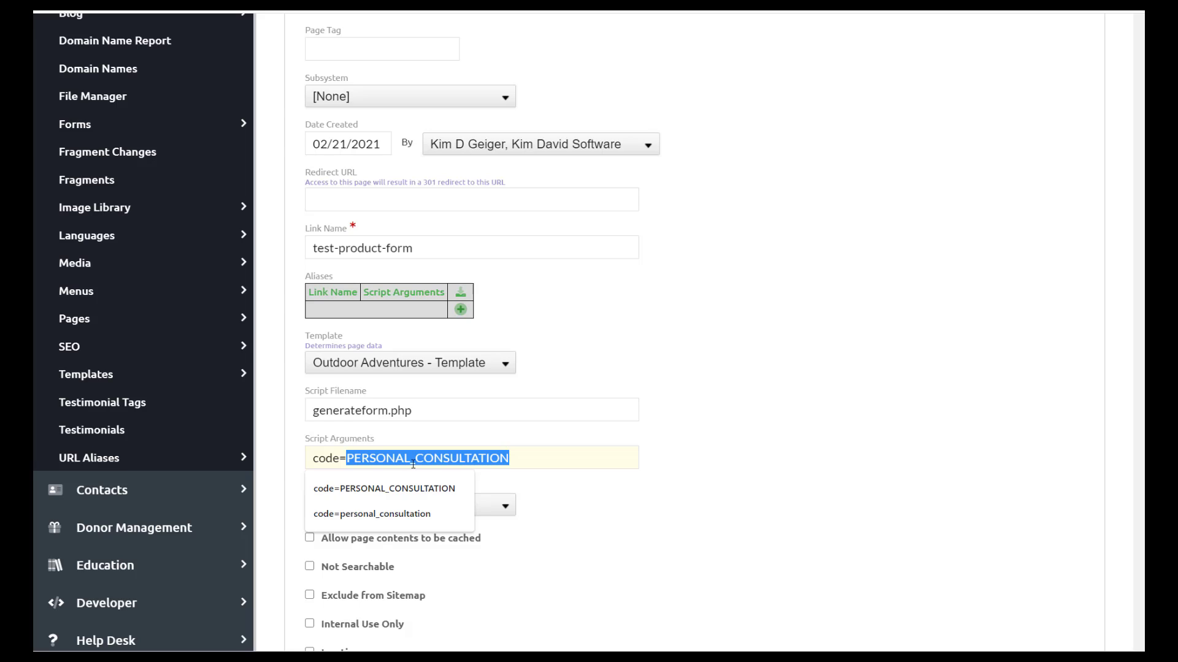
left_click(526, 454)
scroll(527, 455, "up", 5)
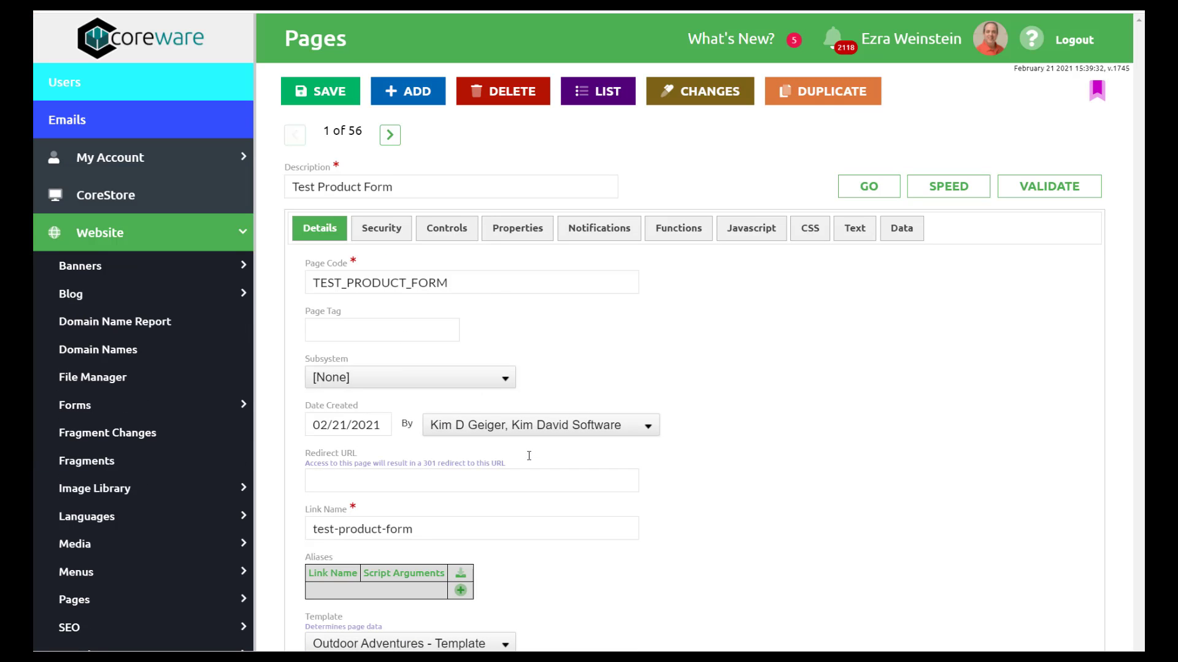
- Confirm the Data tab's Main Content calls %method:displayForm% and save the Test Product Form page
left_click(904, 237)
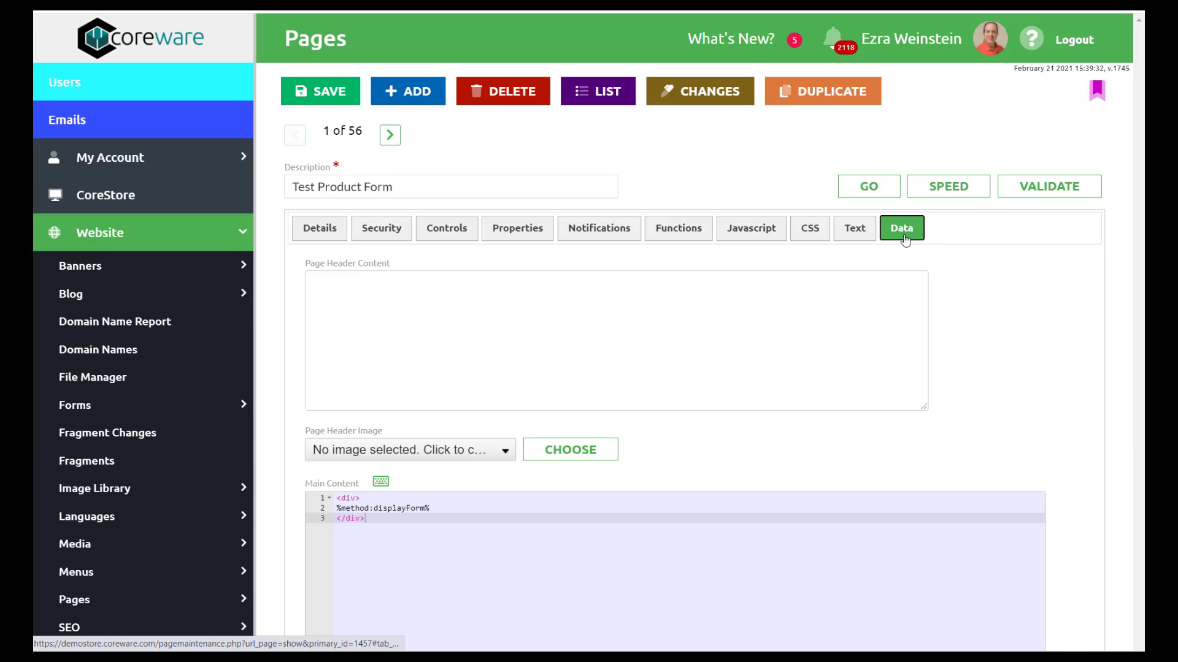
scroll(638, 451, "down", 1)
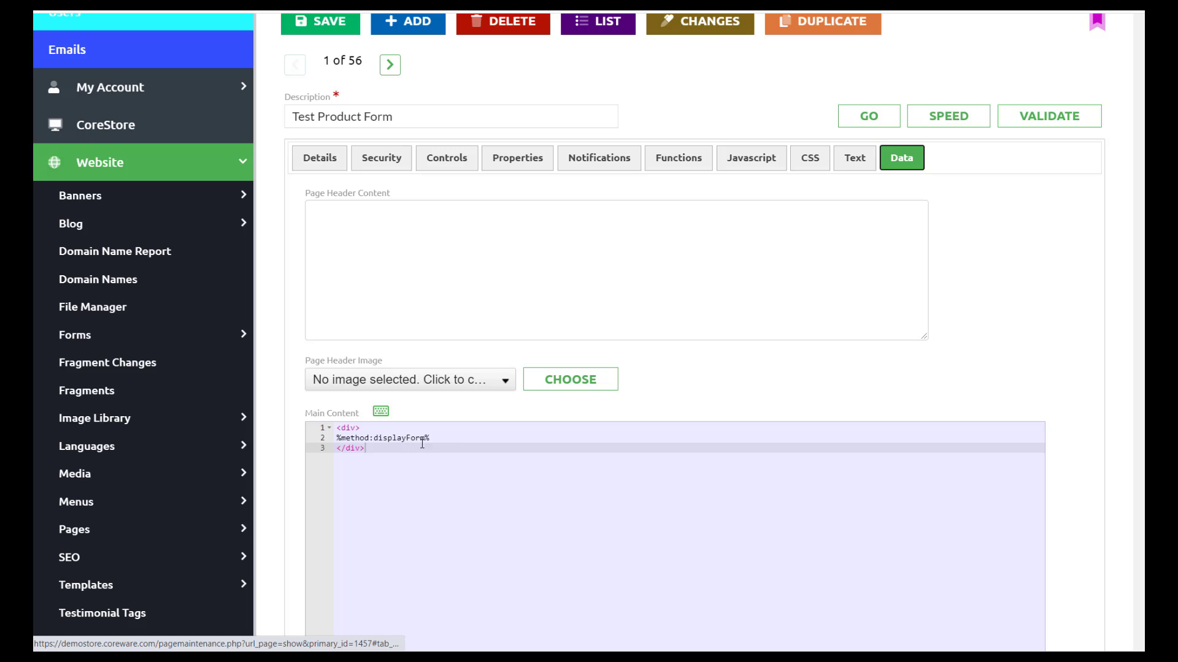
triple_click(422, 439)
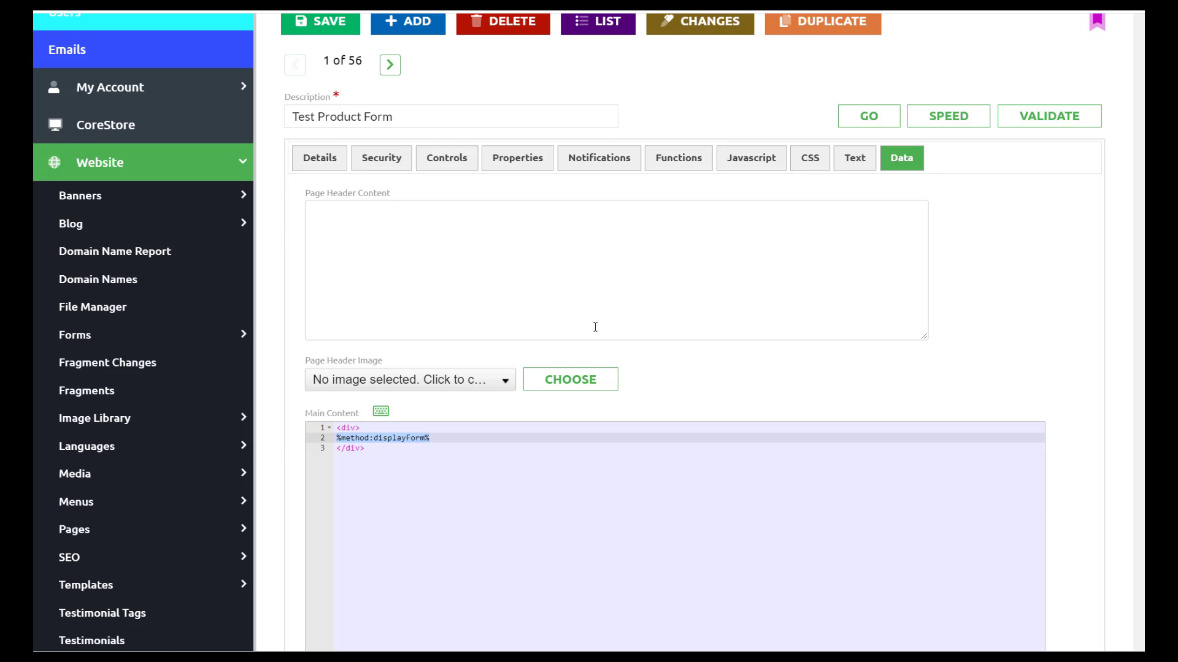
scroll(592, 326, "up", 2)
left_click(332, 93)
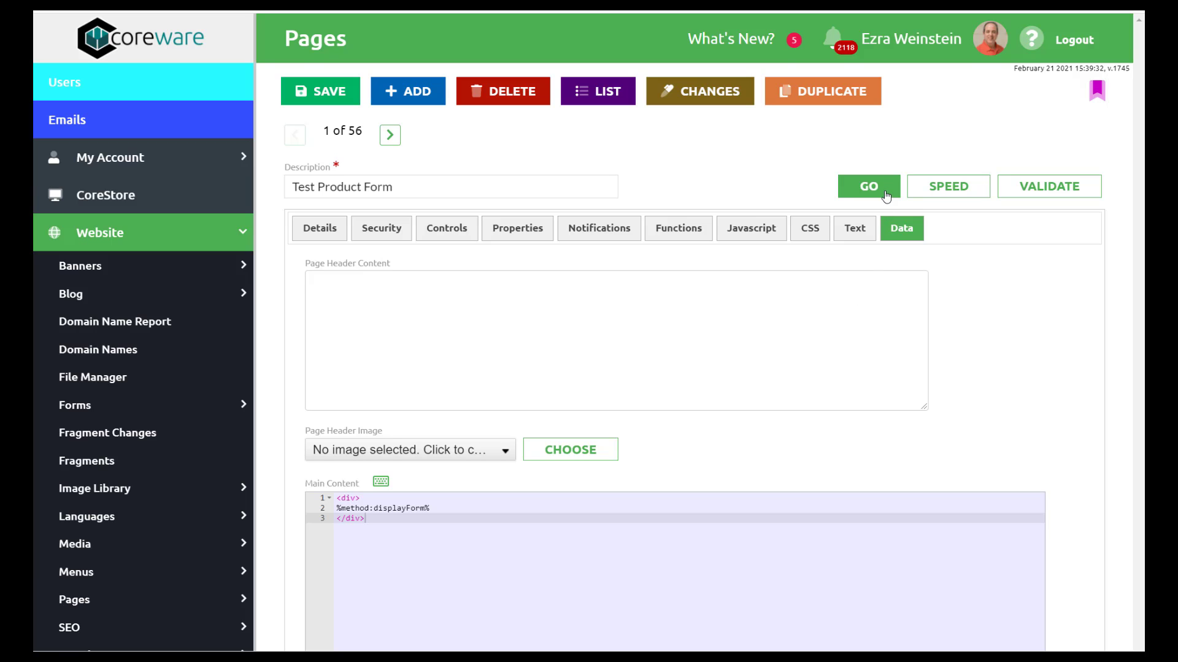
- Open the live consultation page and enter the customer's email address, first name and last name
left_click(886, 198)
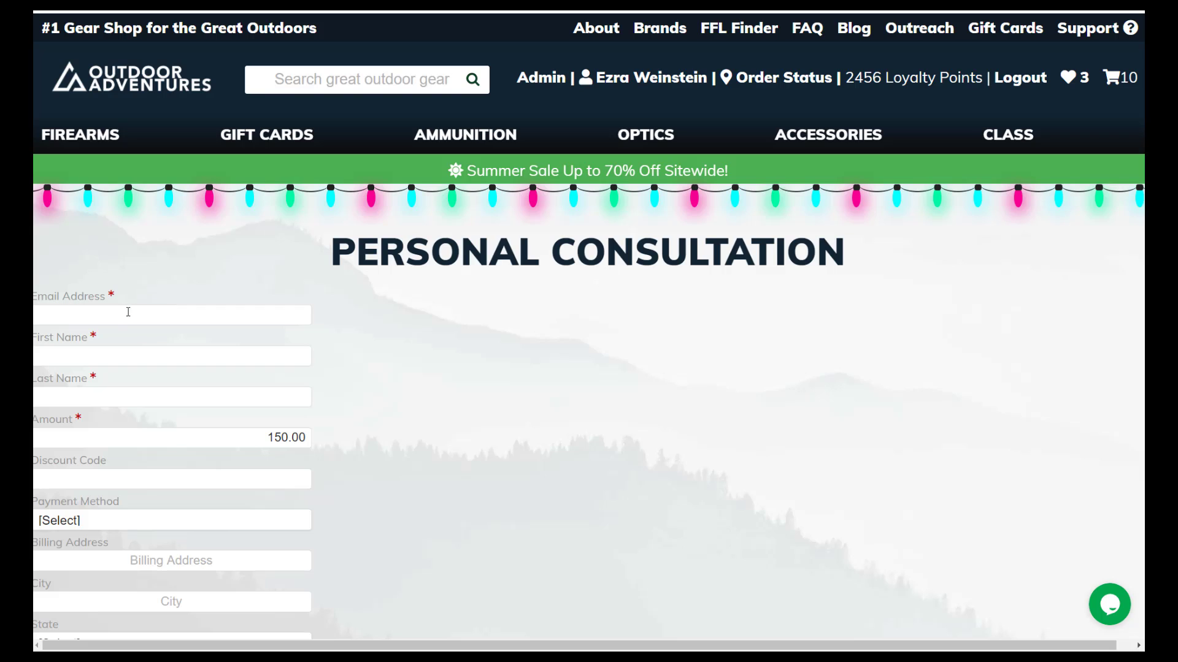
left_click(201, 312)
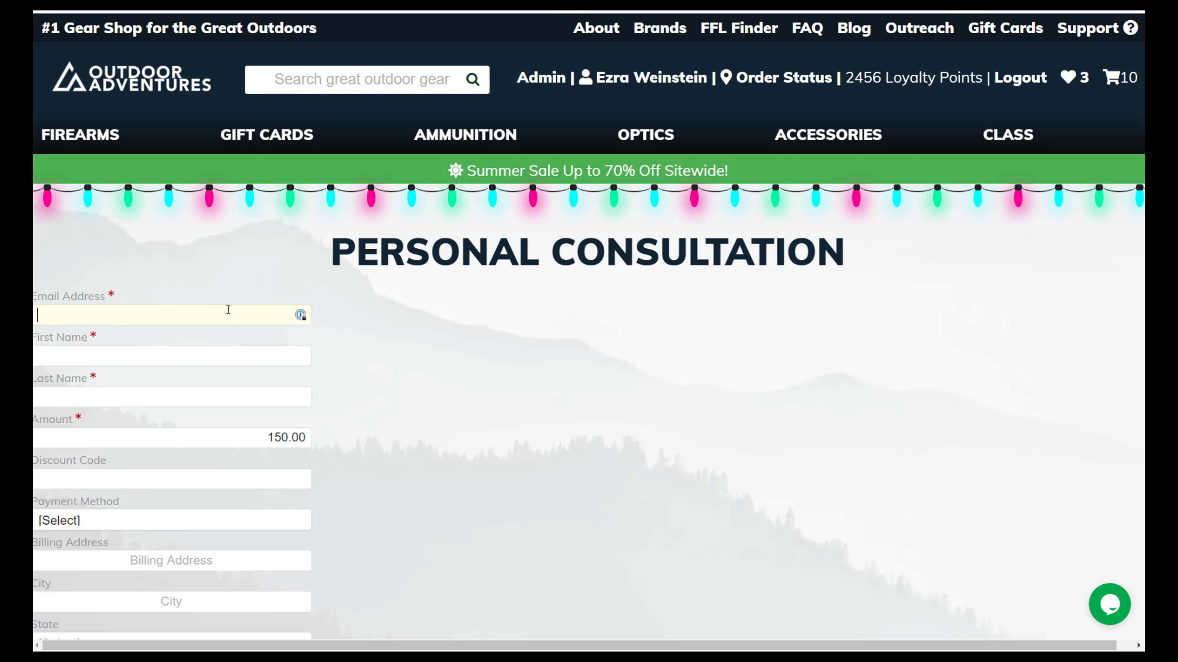
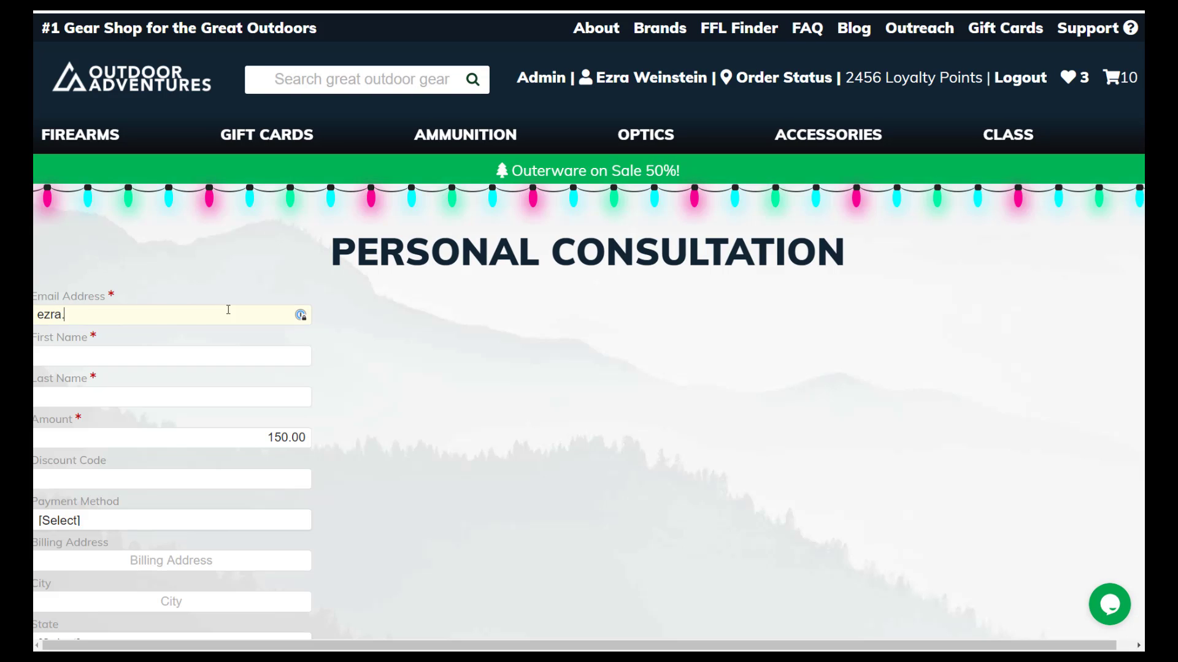
key("Tab")
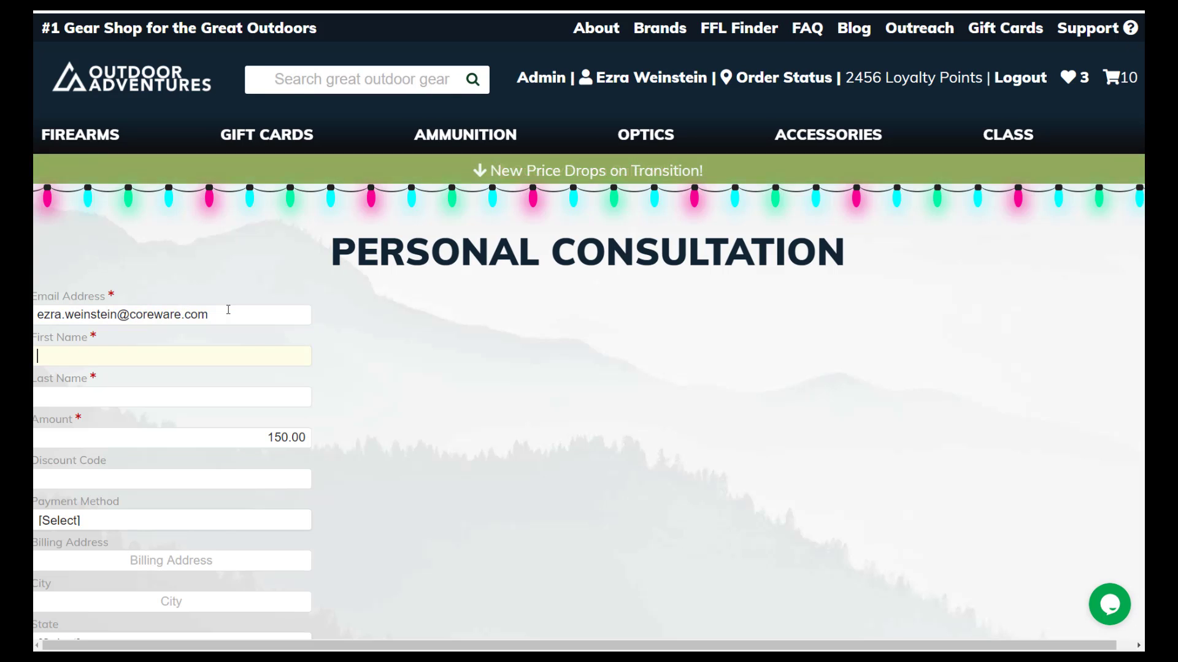
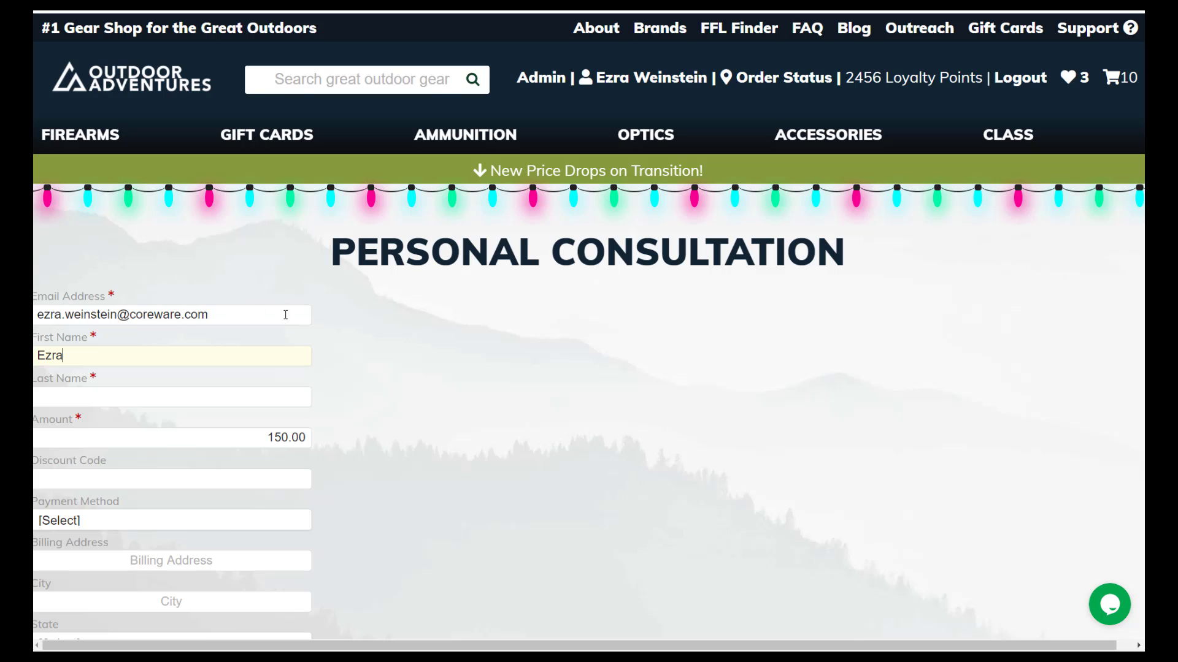
key("Tab")
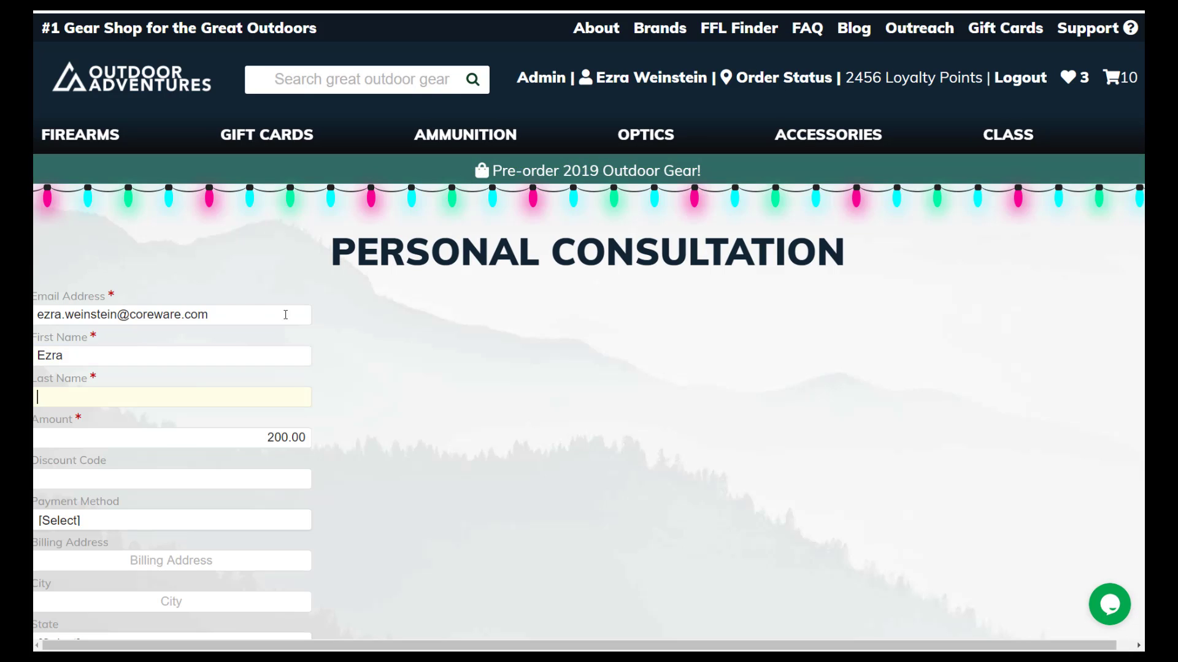
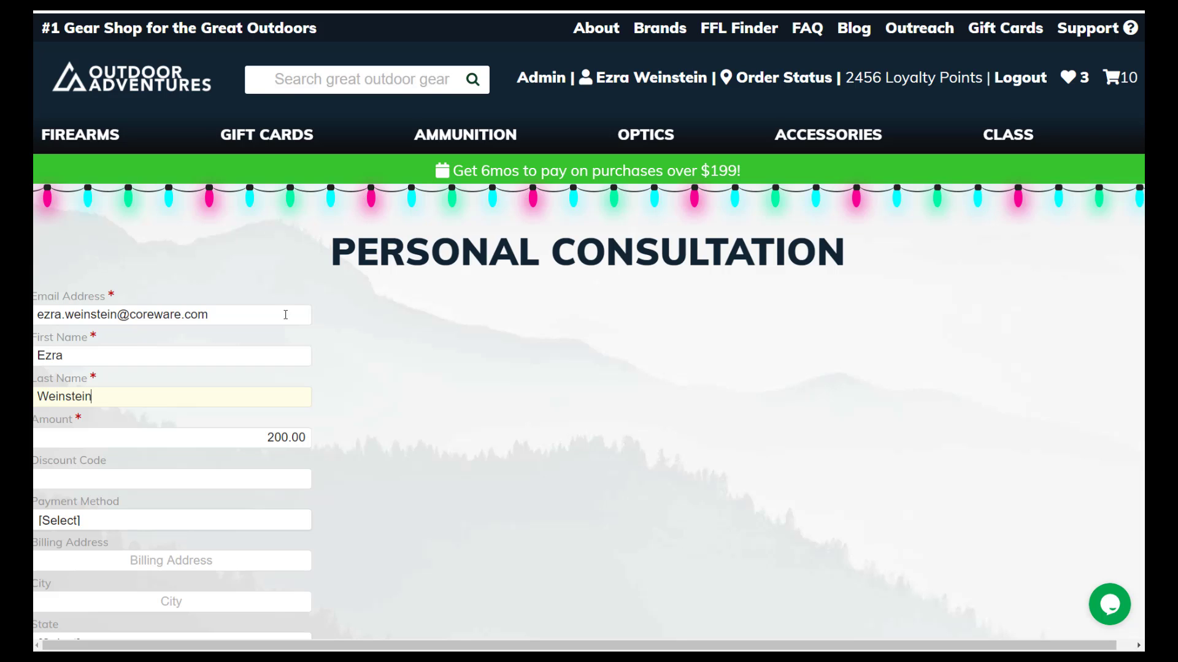
- Apply discount code KIM, cutting the amount from 200.00 to 100.00
key("Tab")
key("Tab")
type("KIM")
key("Tab")
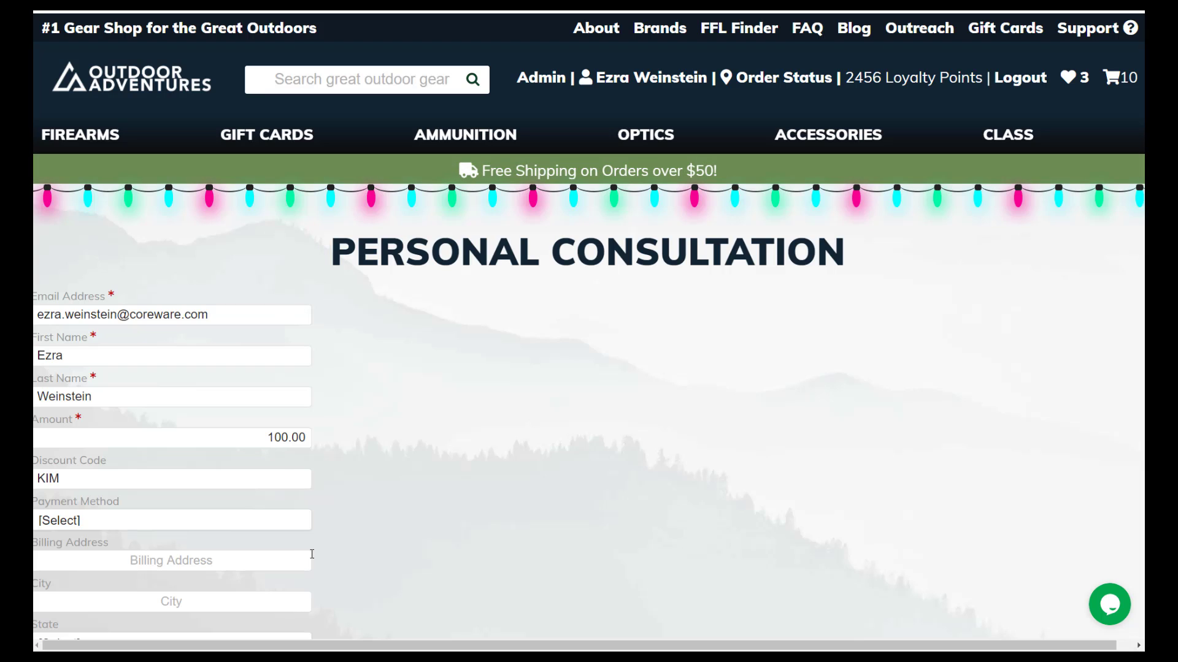
left_click(187, 524)
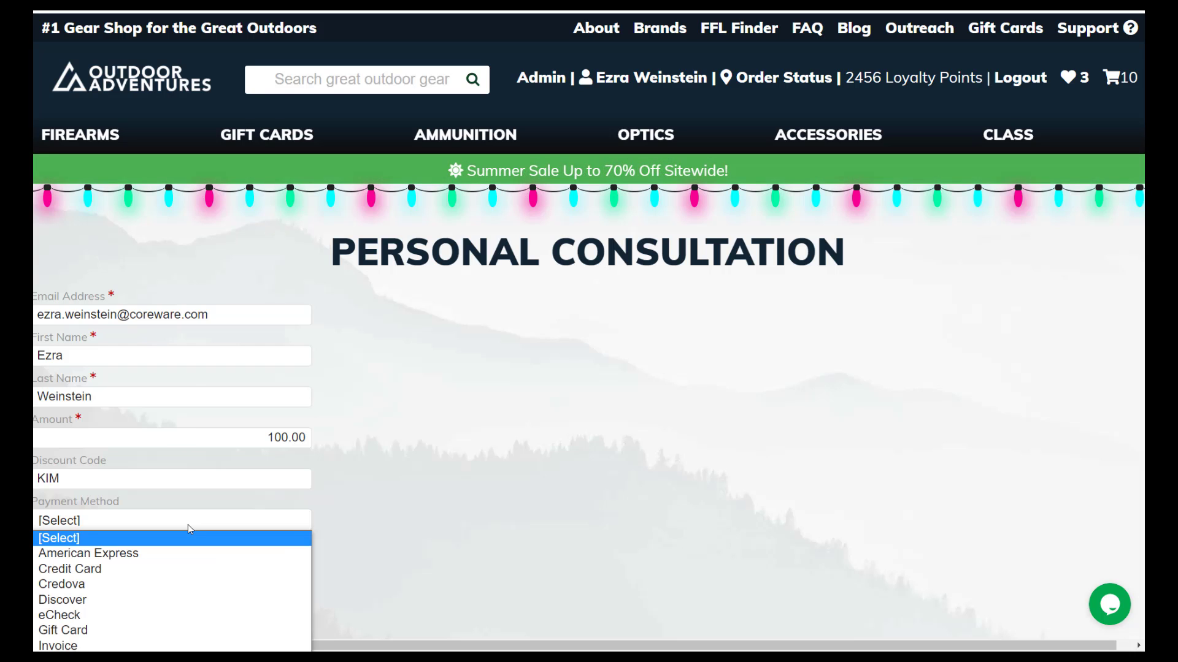
- Pay by credit card with a test card number, expiry January 2025, and security code
left_click(168, 563)
scroll(353, 522, "down", 1)
scroll(353, 526, "down", 2)
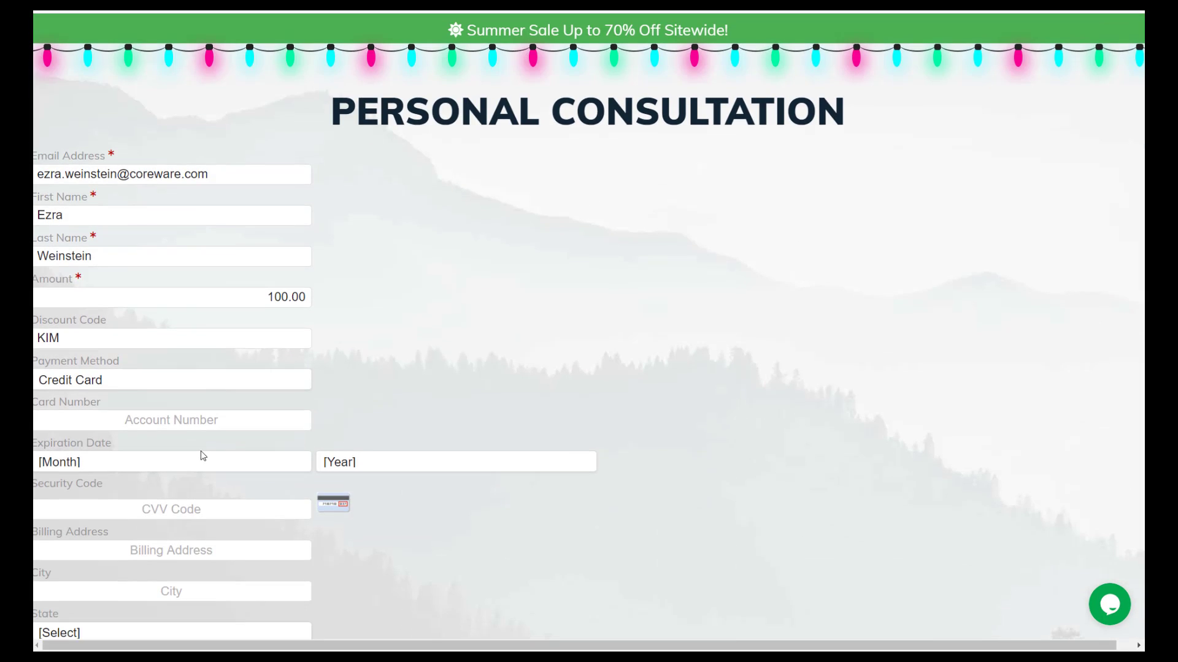
left_click(203, 423)
type("4")
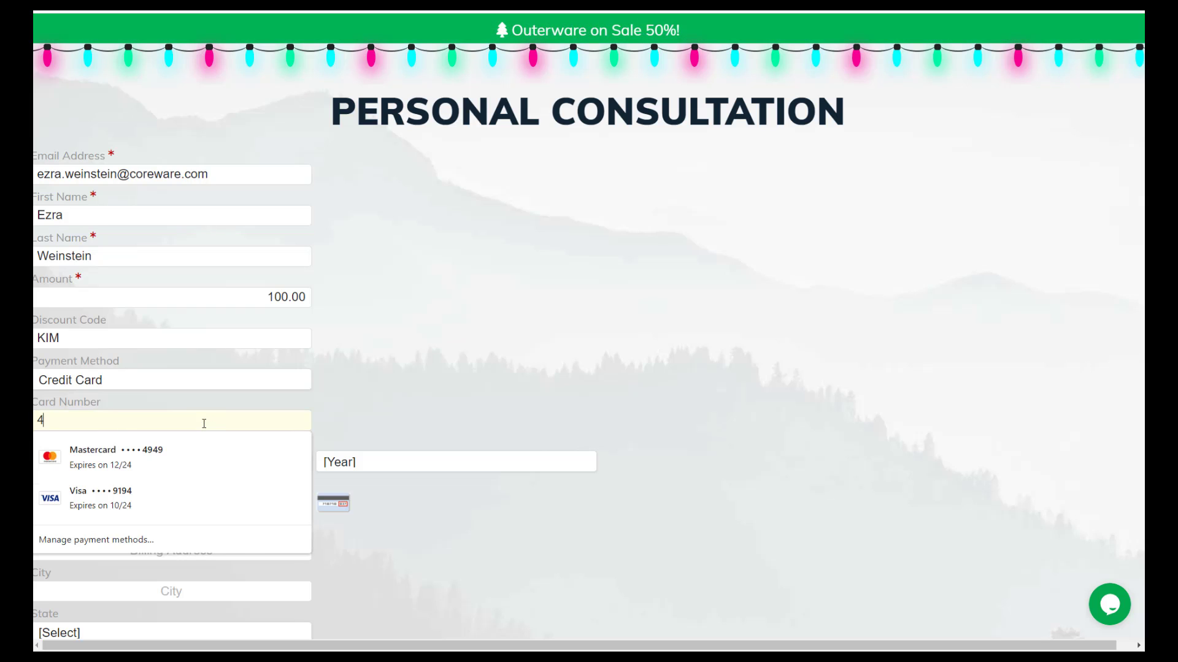
type("11111")
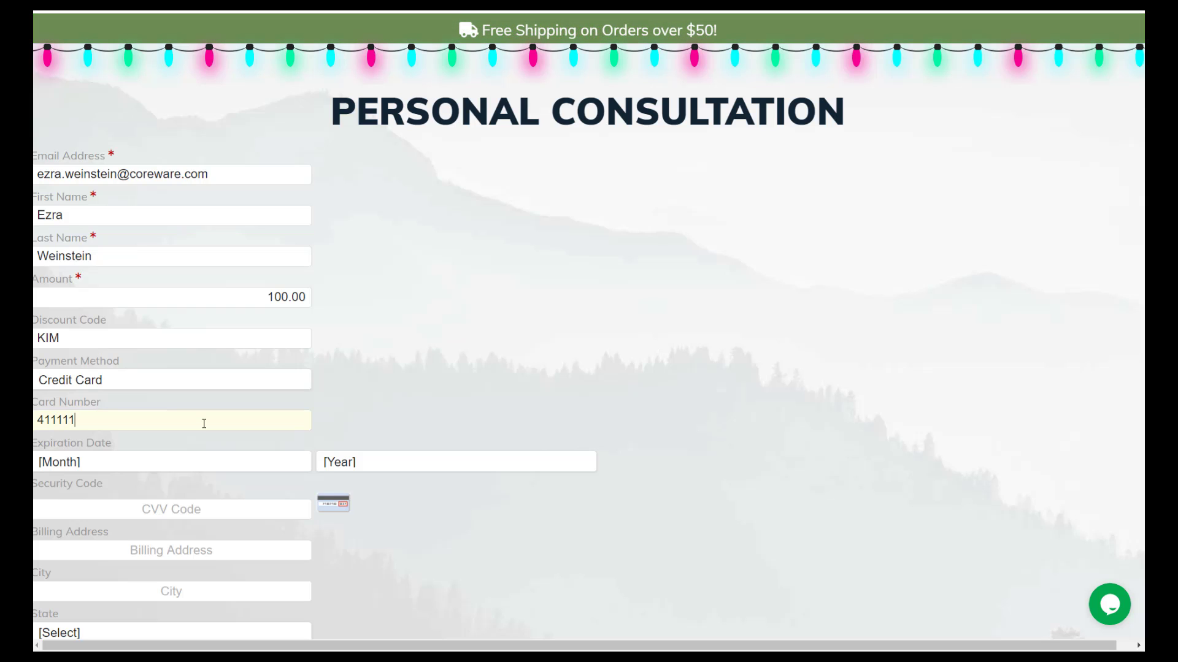
type("1111111111")
key("Tab")
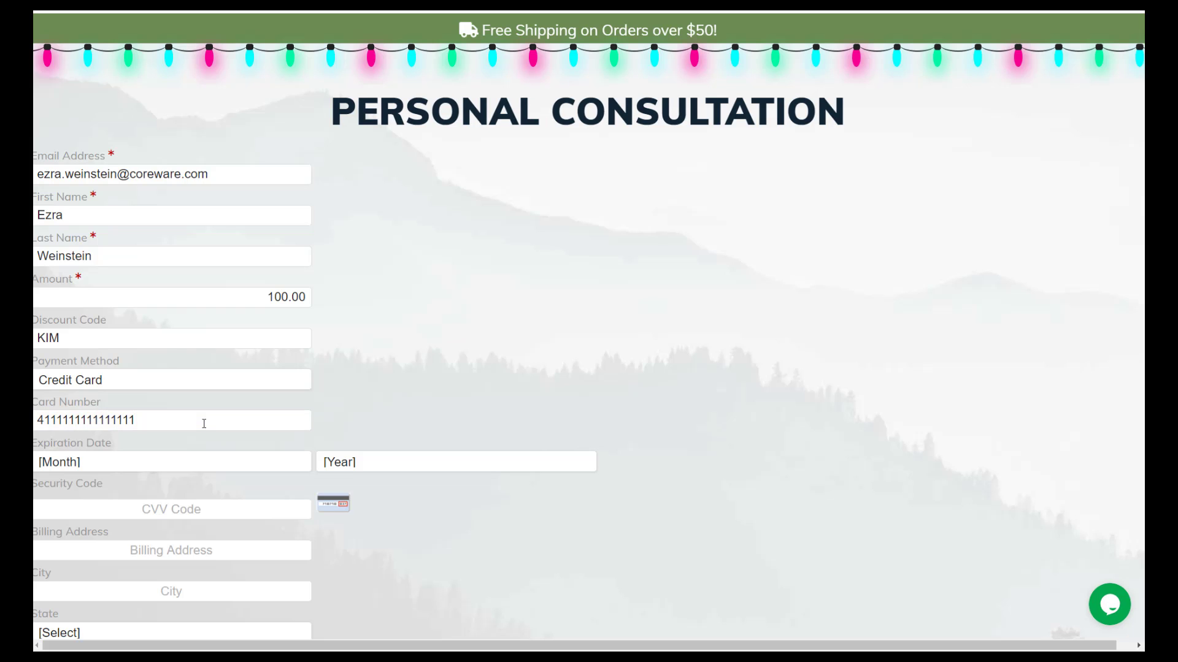
left_click(181, 462)
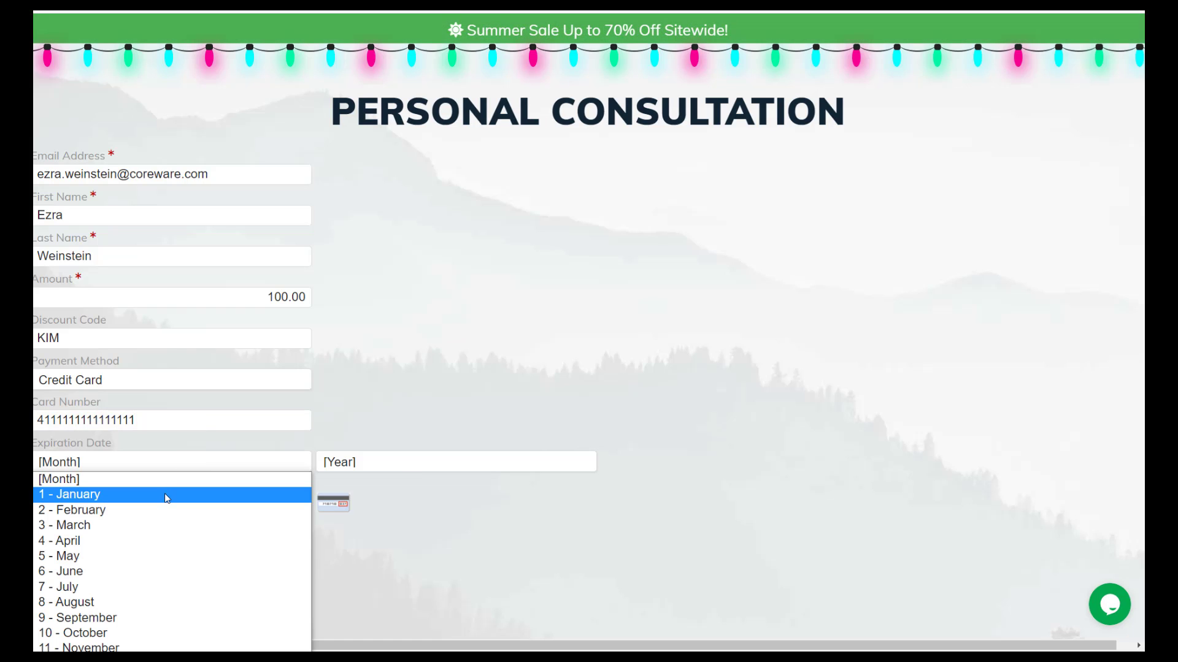
left_click(166, 492)
left_click(363, 465)
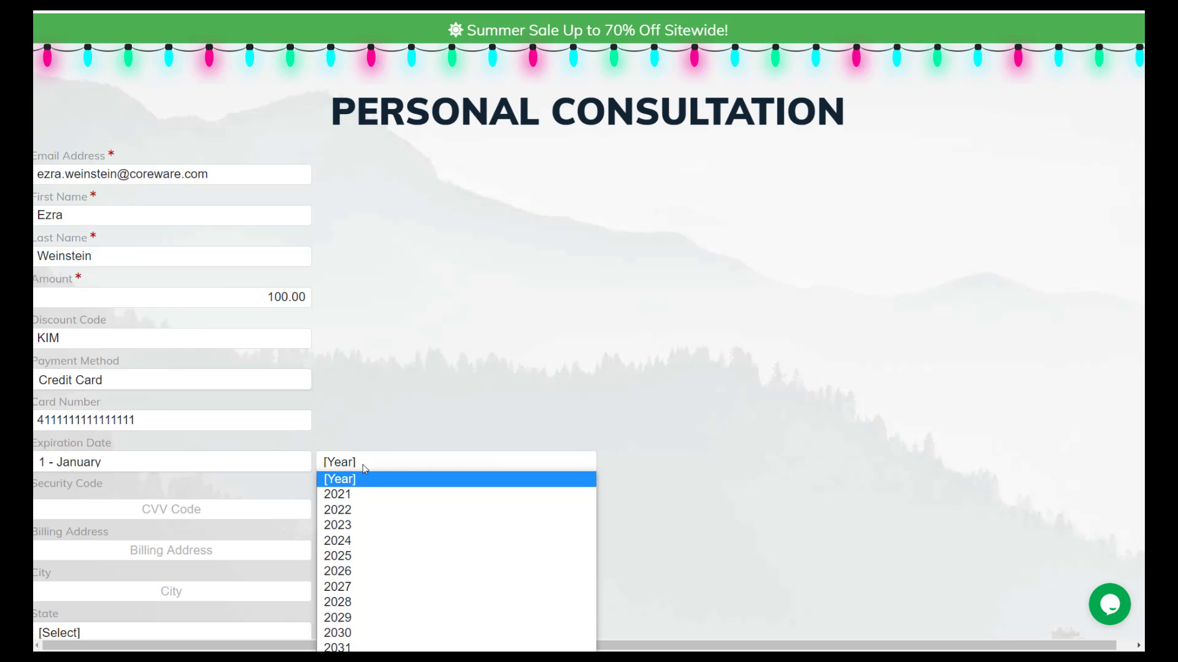
left_click(345, 555)
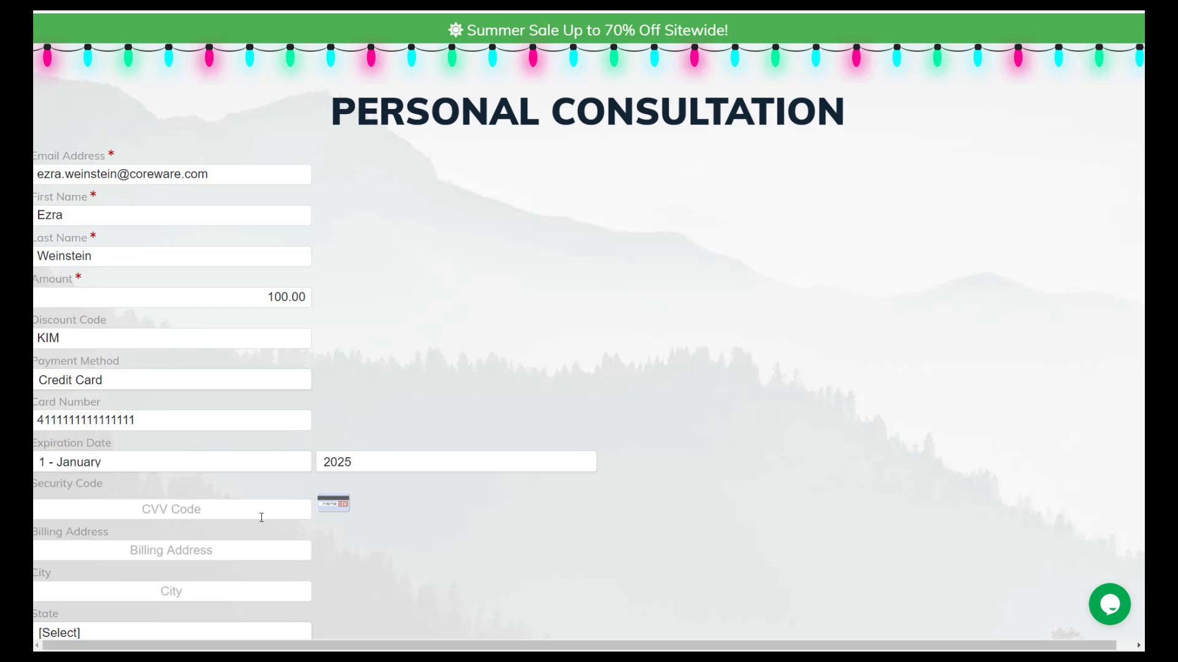
type("123")
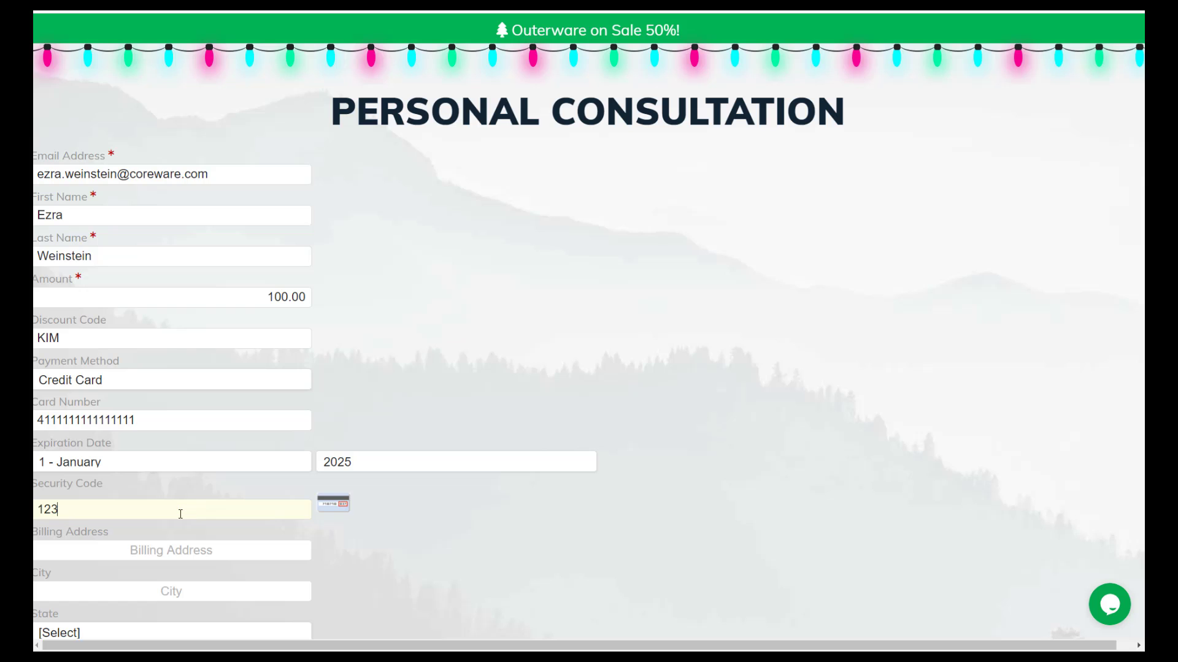
- Fill in the billing street address, city, state and postal code
scroll(188, 537, "down", 1)
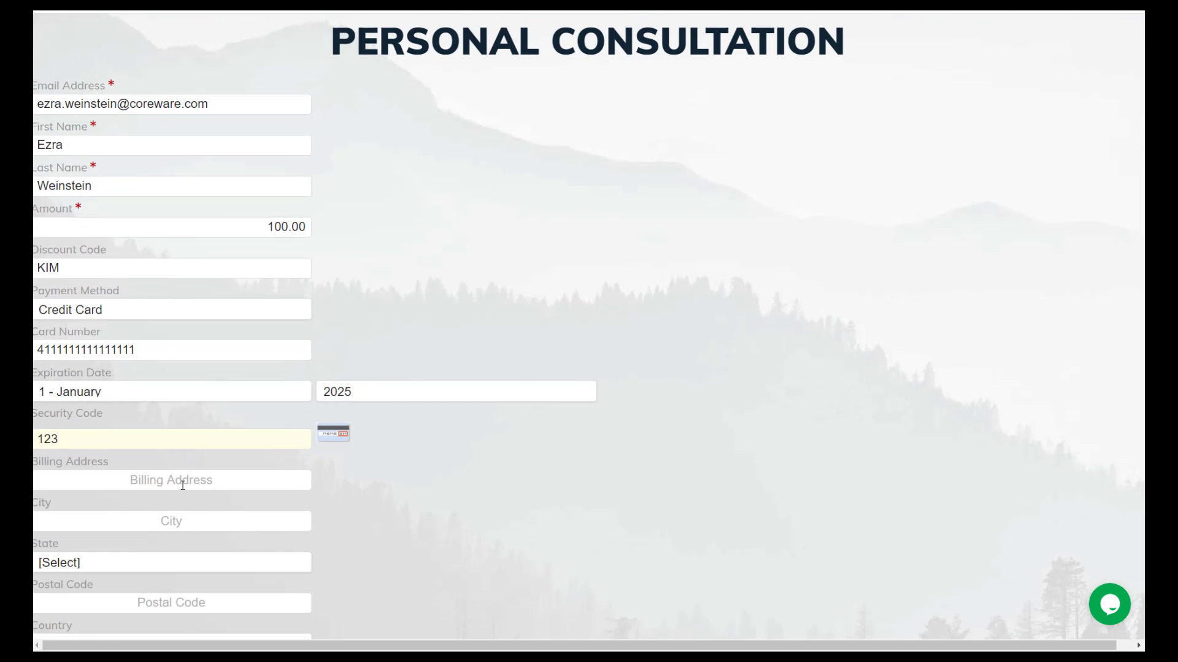
left_click(182, 484)
type("123")
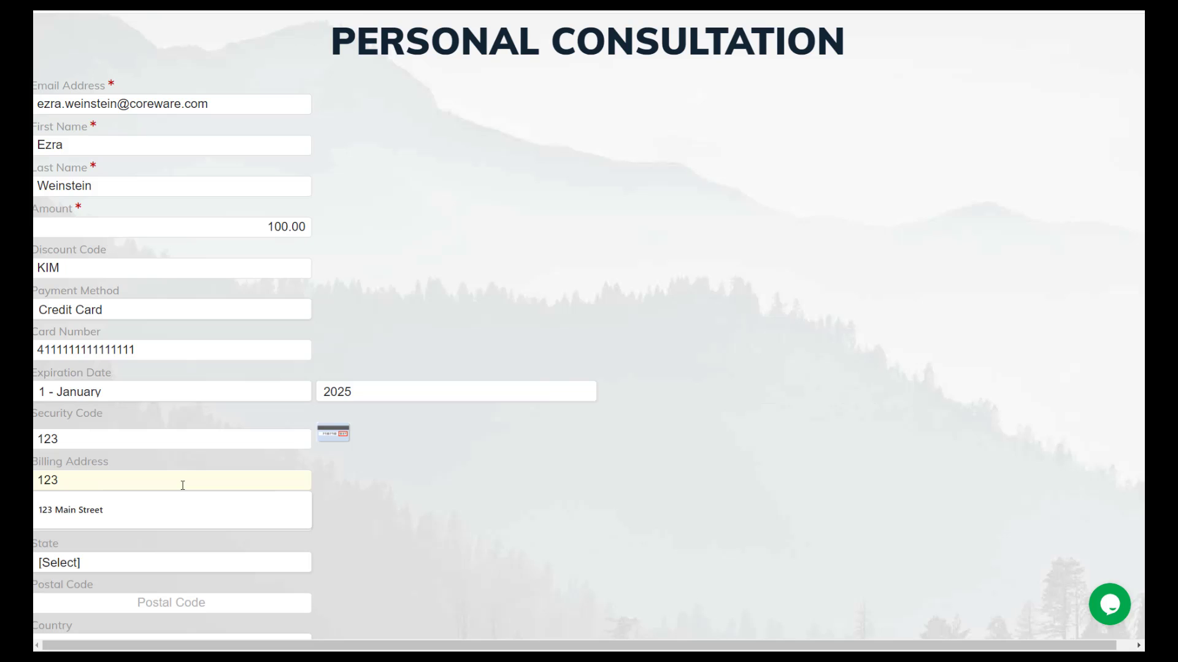
type("Main Street")
key("Tab")
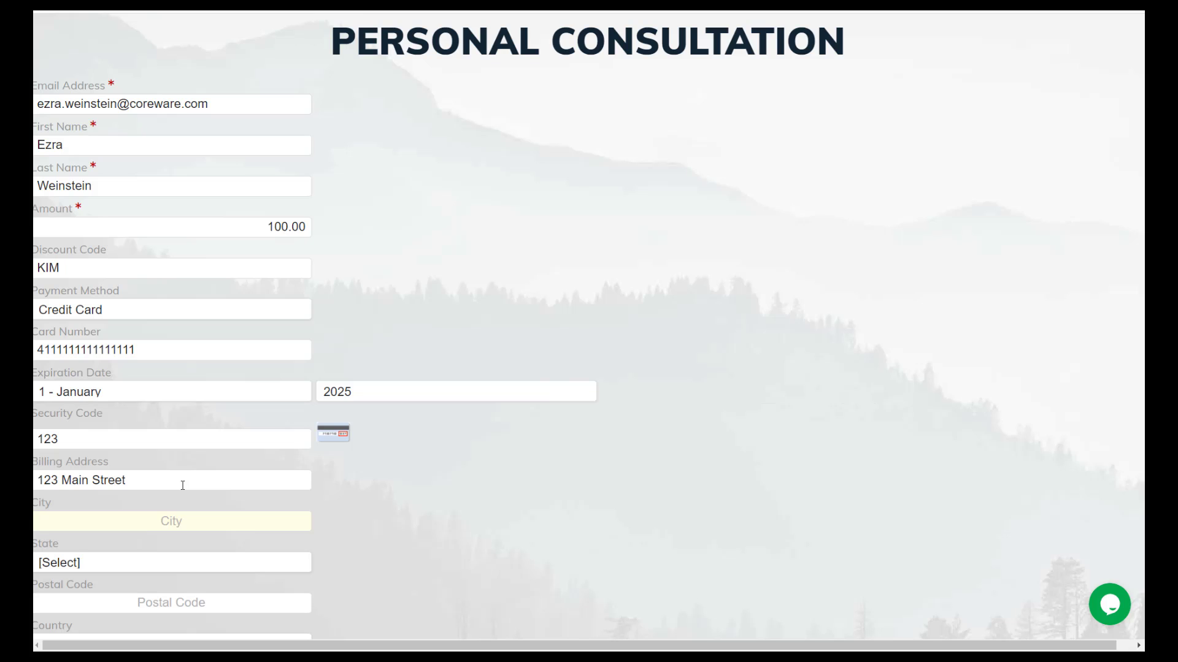
type("Austin")
key("Tab")
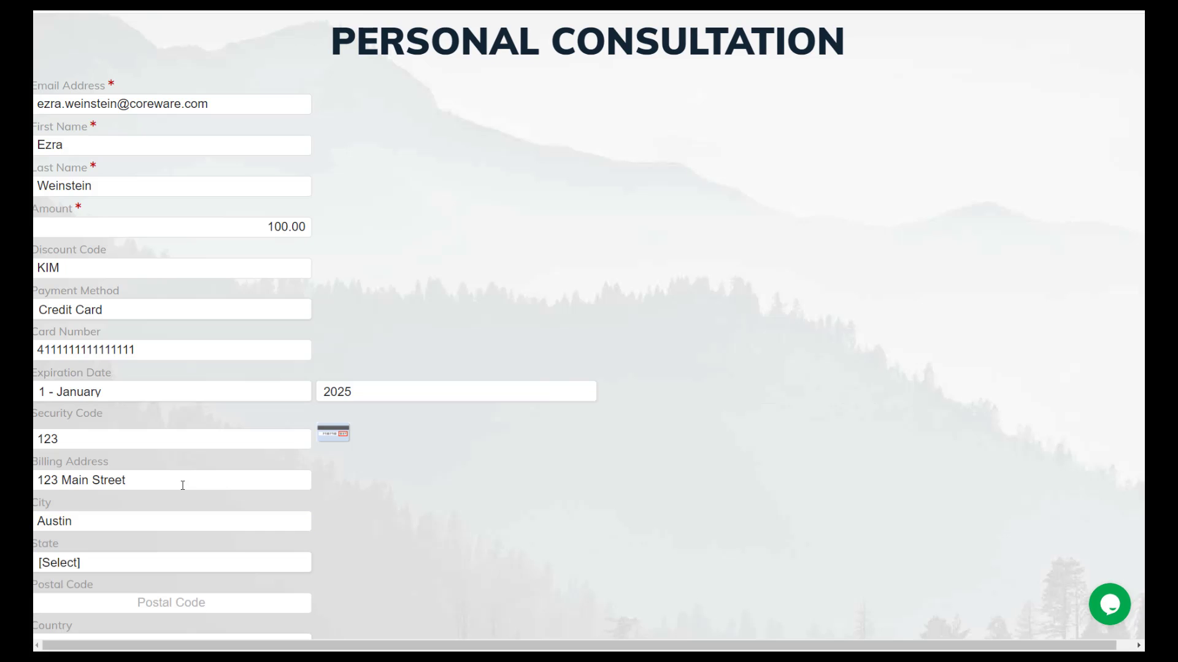
type("Tex")
key("Tab")
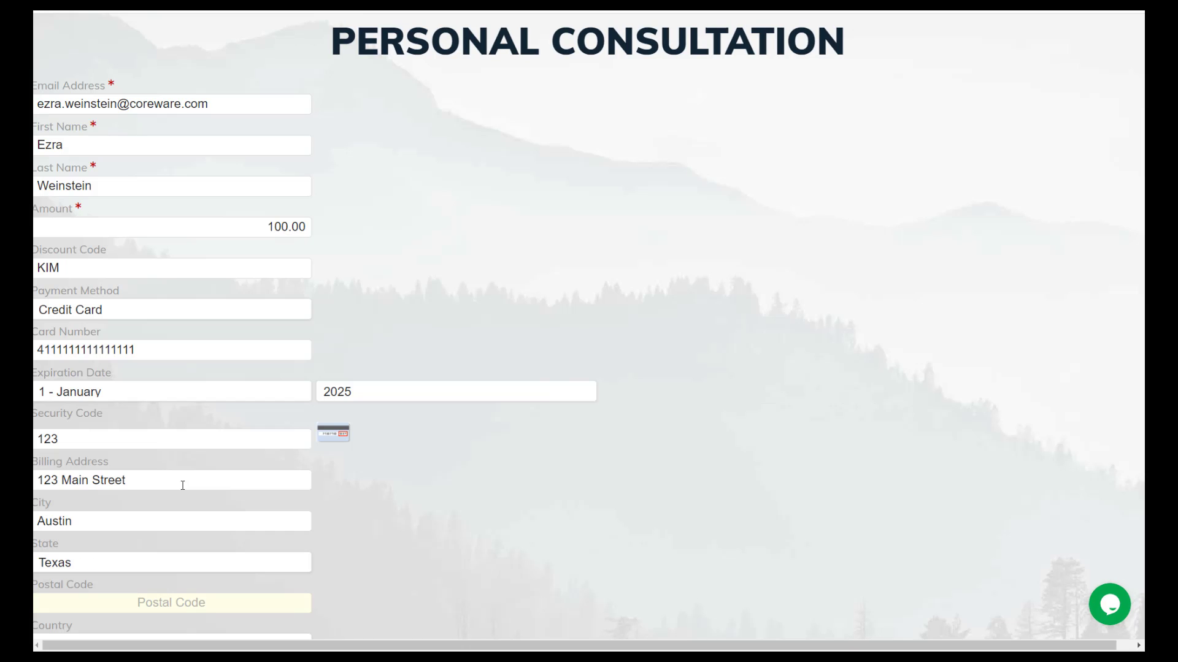
type("78642")
scroll(182, 486, "down", 5)
- Submit the consultation payment and decline saving the card details
left_click(587, 422)
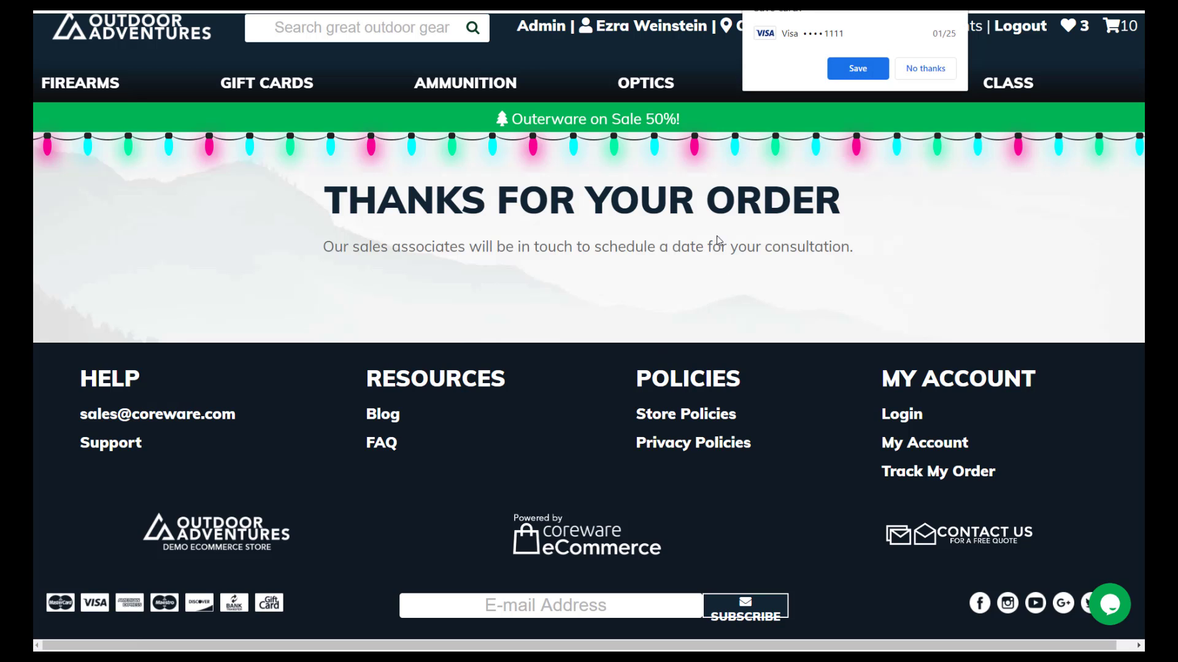
left_click(913, 70)
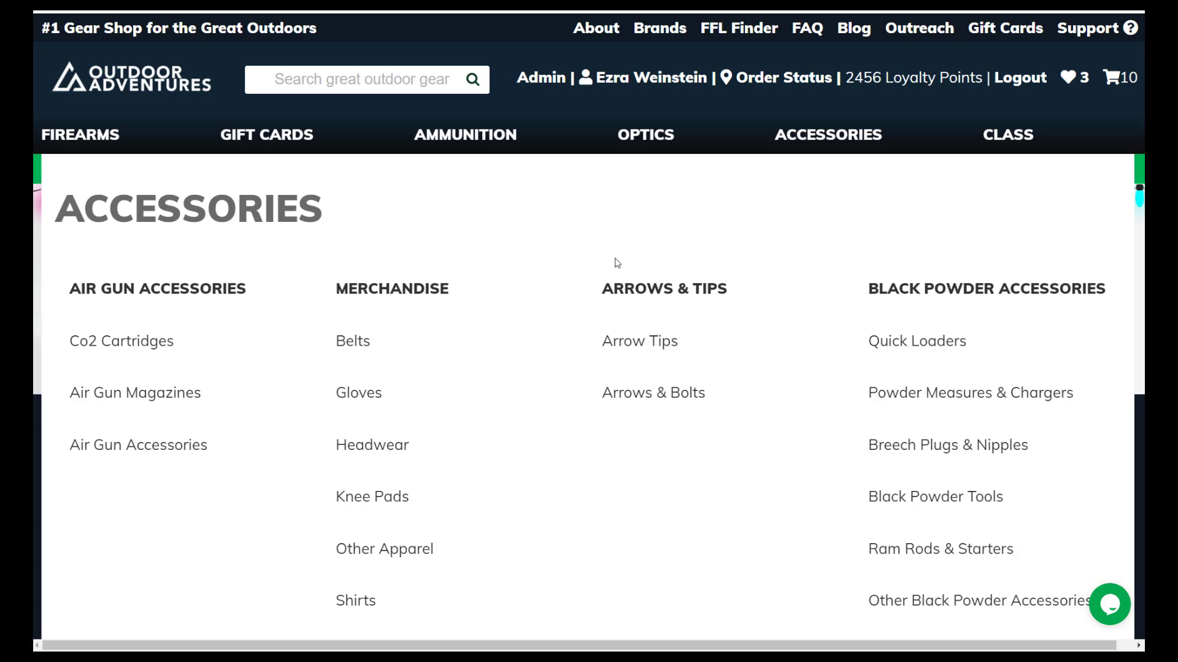
scroll(610, 280, "down", 5)
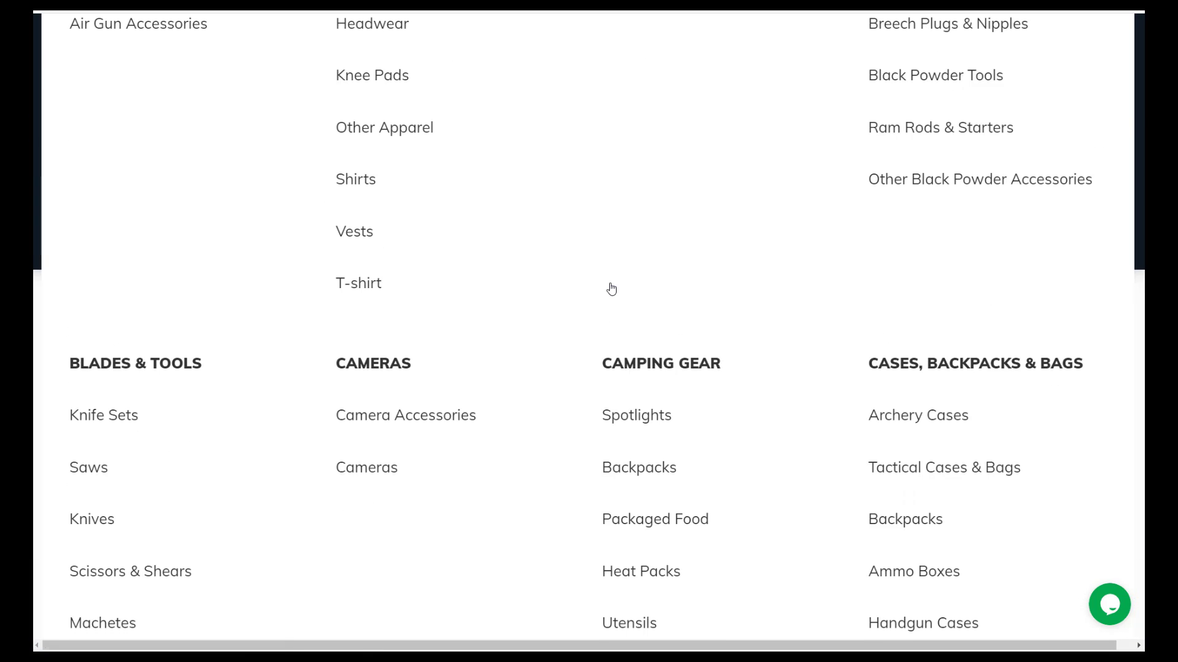
scroll(607, 285, "up", 5)
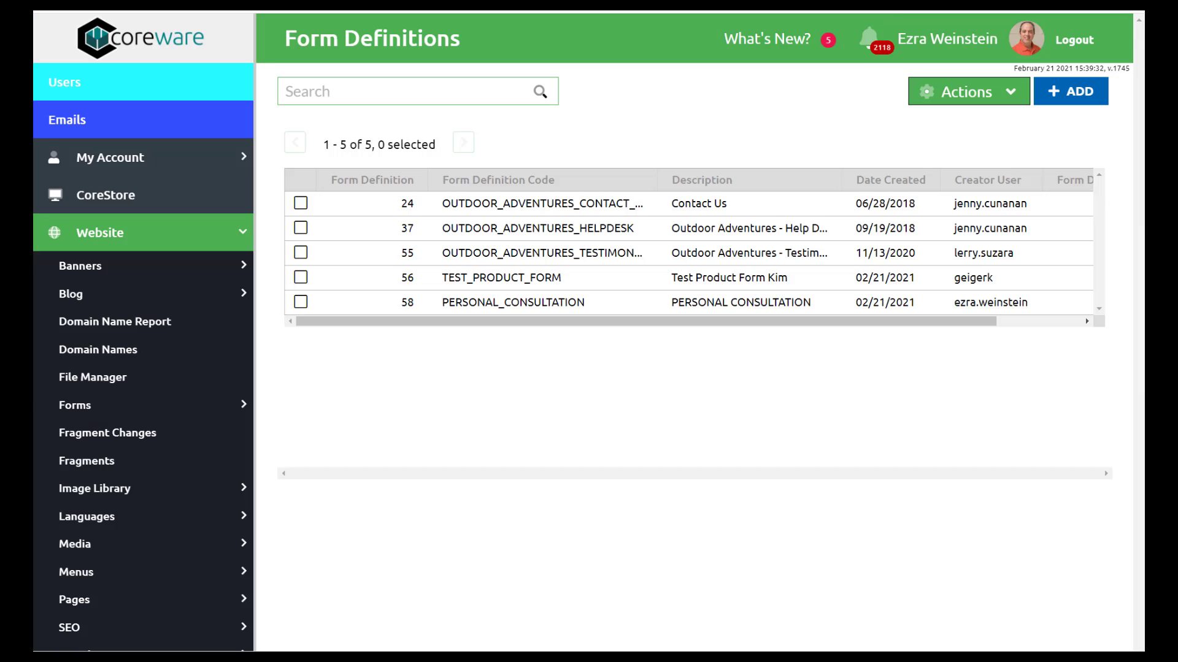
- Open test order 15626 from the Orders dashboard
left_click(139, 231)
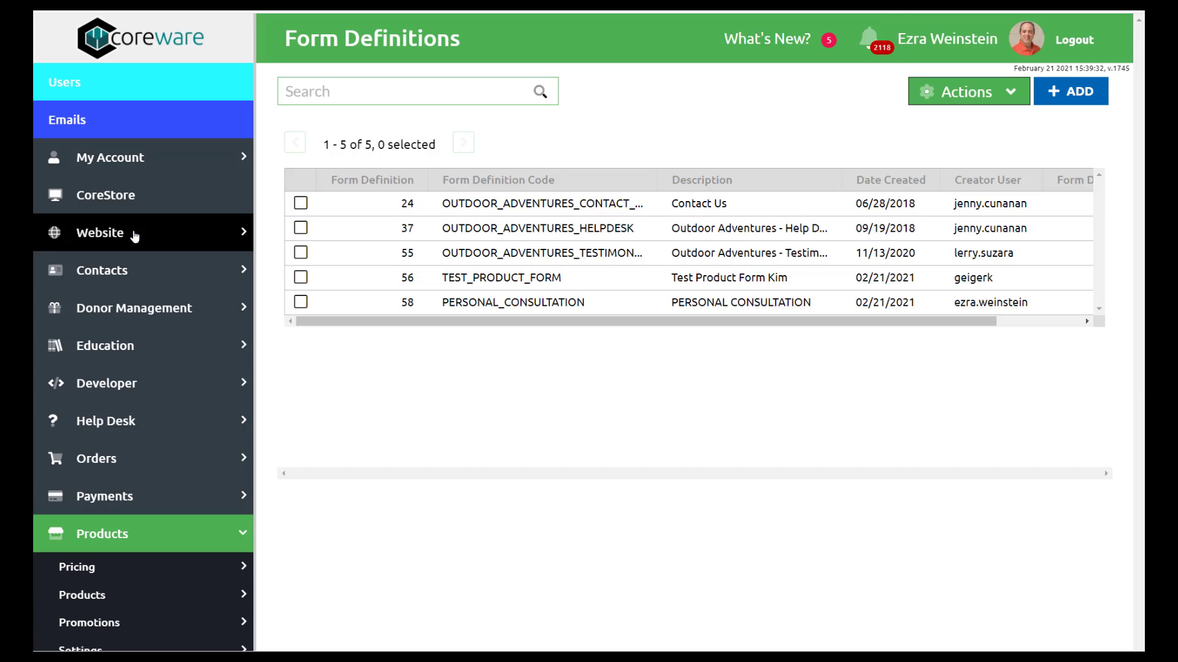
left_click(176, 472)
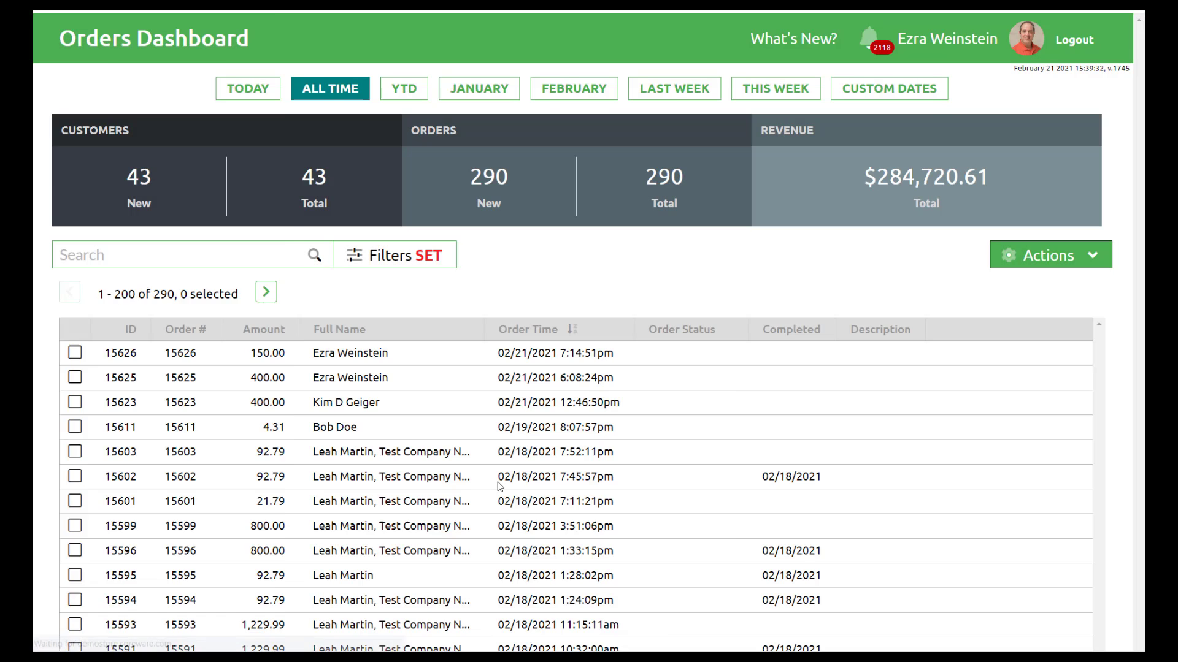
left_click(477, 362)
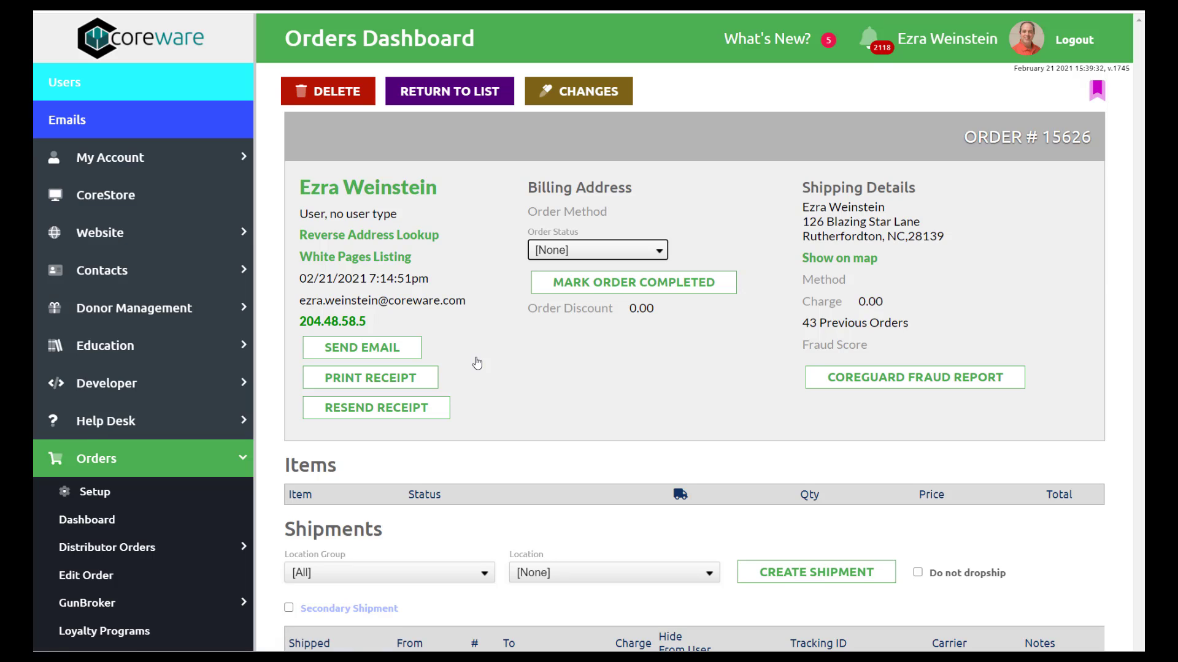
- Check order 15626 for one Personal Consultation item at 150.00 and a completed credit card payment
scroll(476, 362, "down", 4)
scroll(477, 362, "down", 2)
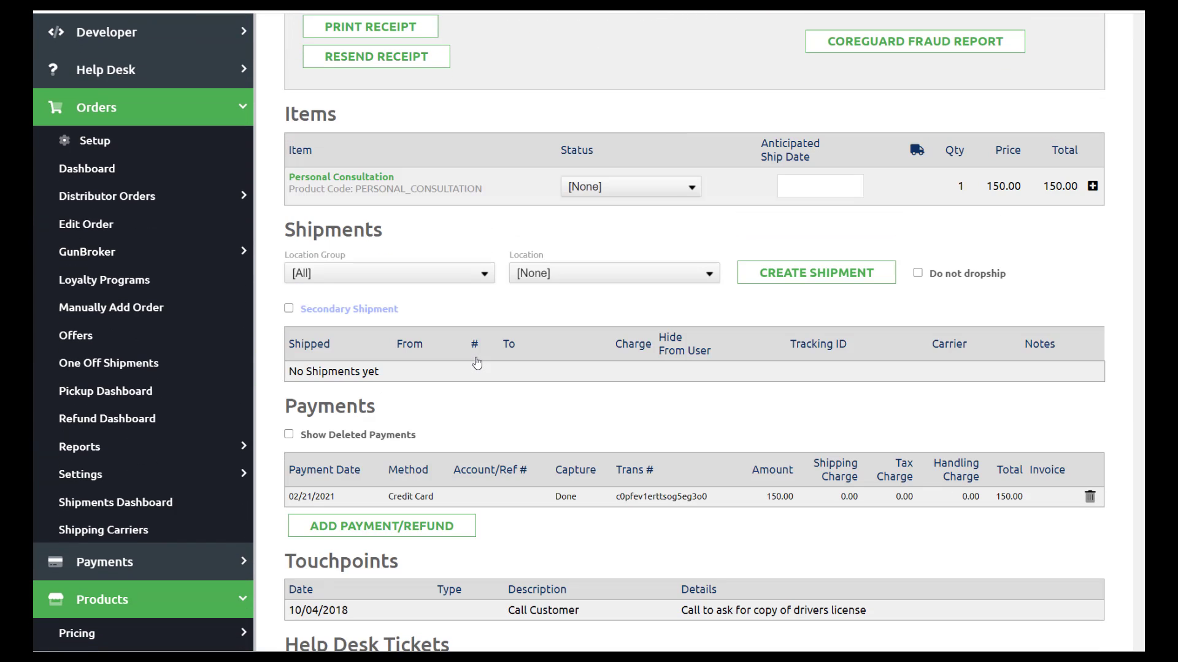
scroll(476, 362, "down", 3)
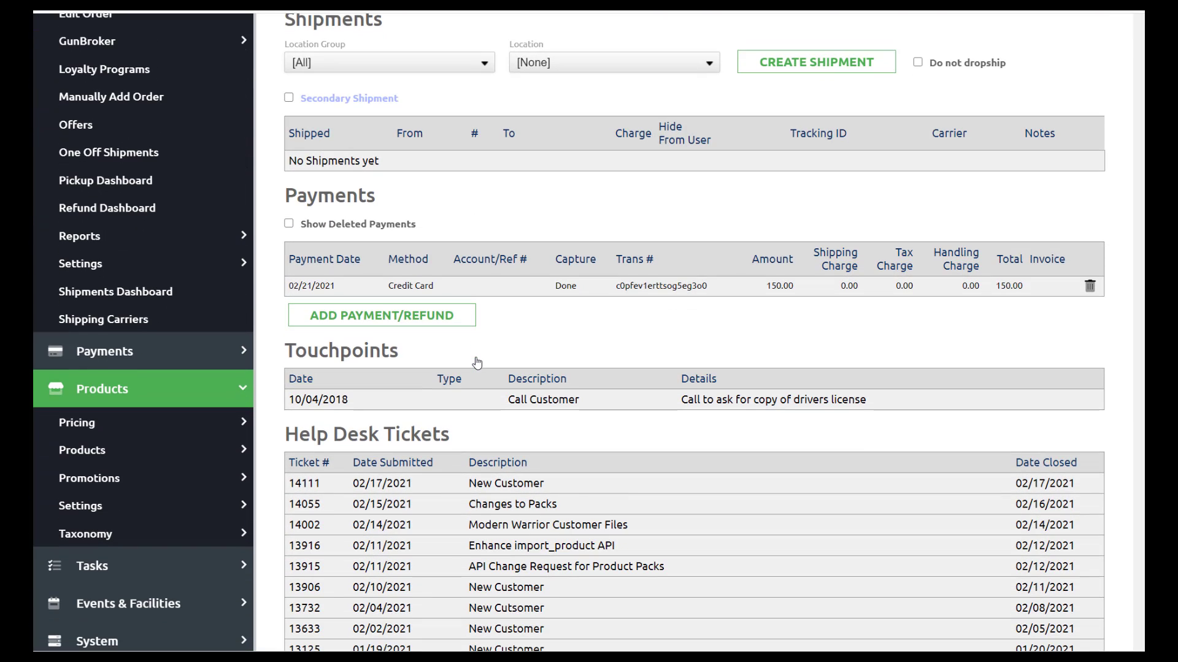
scroll(477, 362, "up", 1)
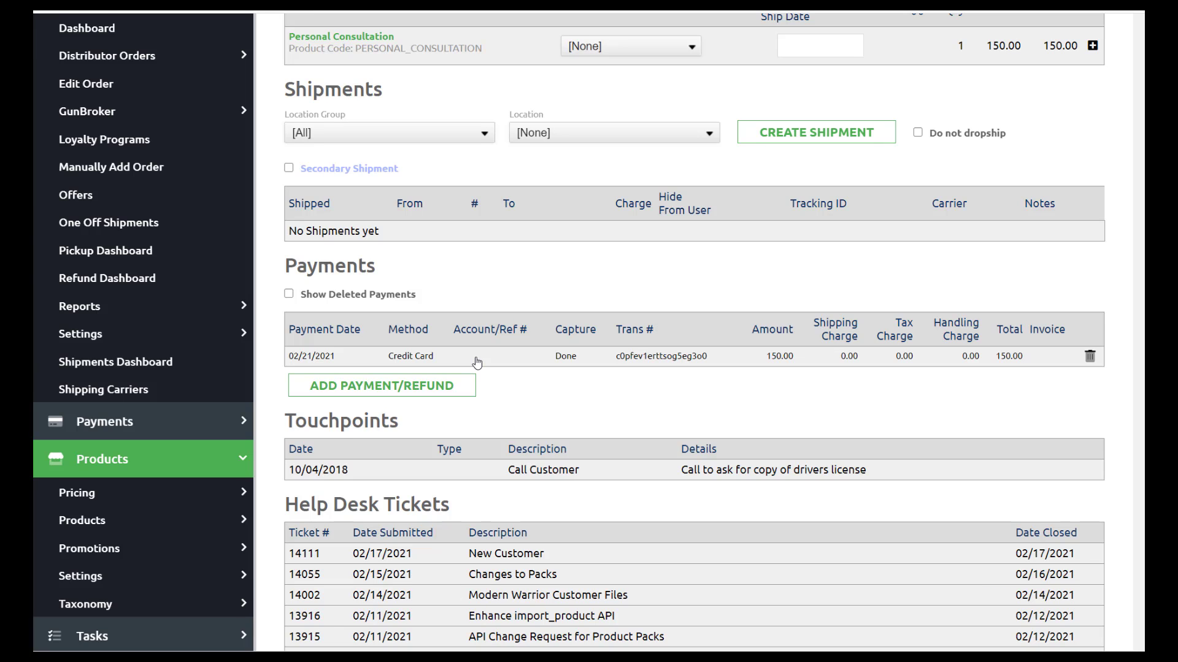
scroll(476, 362, "up", 1)
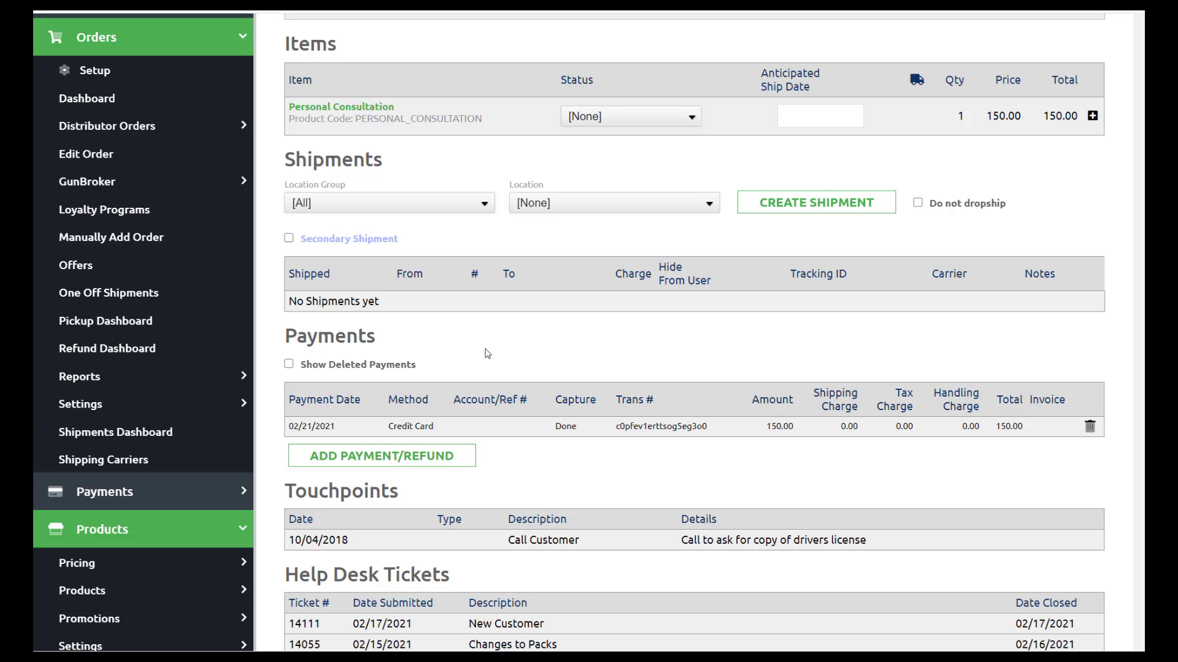
scroll(203, 489, "down", 3)
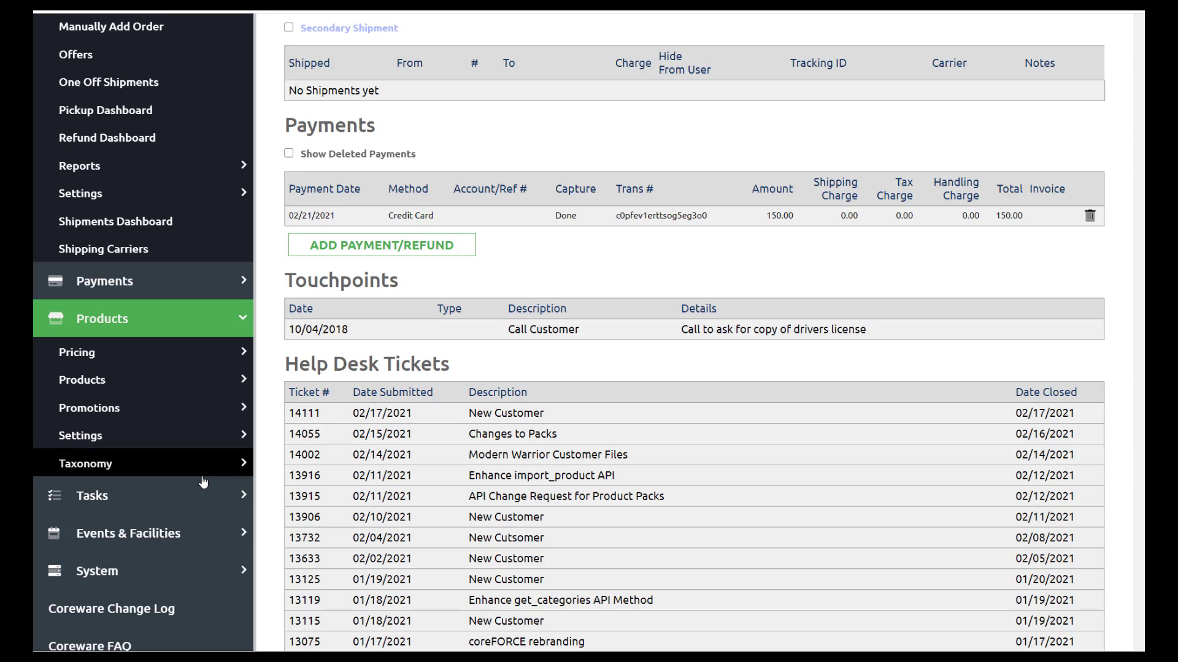
scroll(202, 477, "up", 3)
scroll(202, 478, "down", 2)
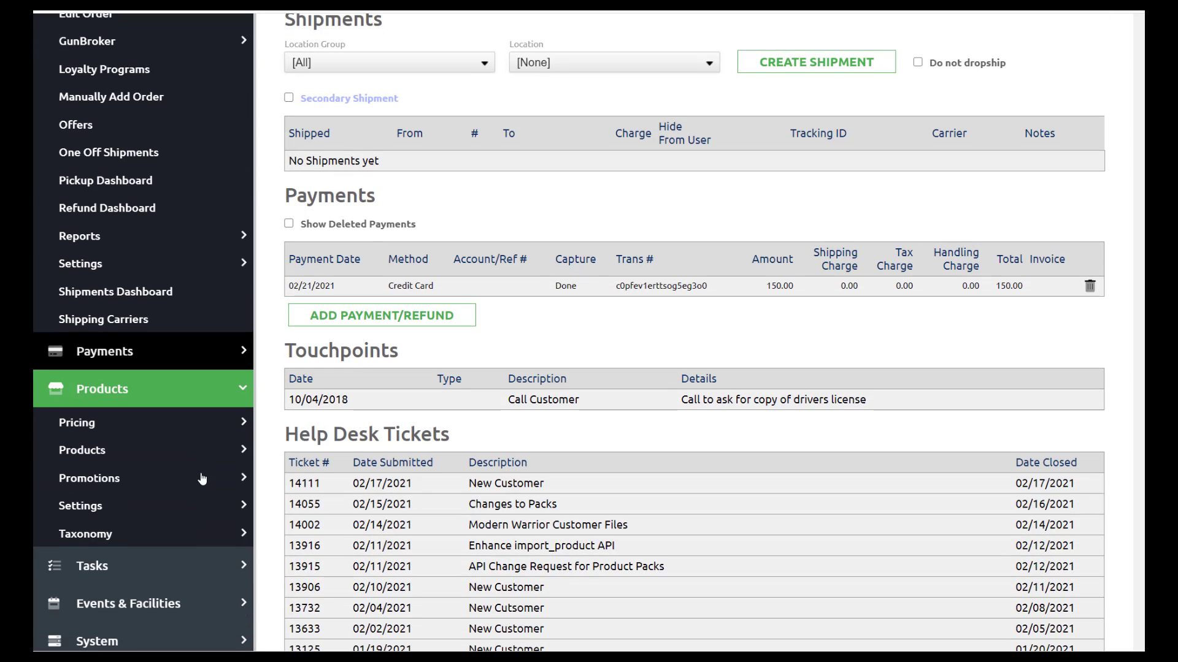
scroll(202, 479, "up", 2)
scroll(203, 233, "up", 3)
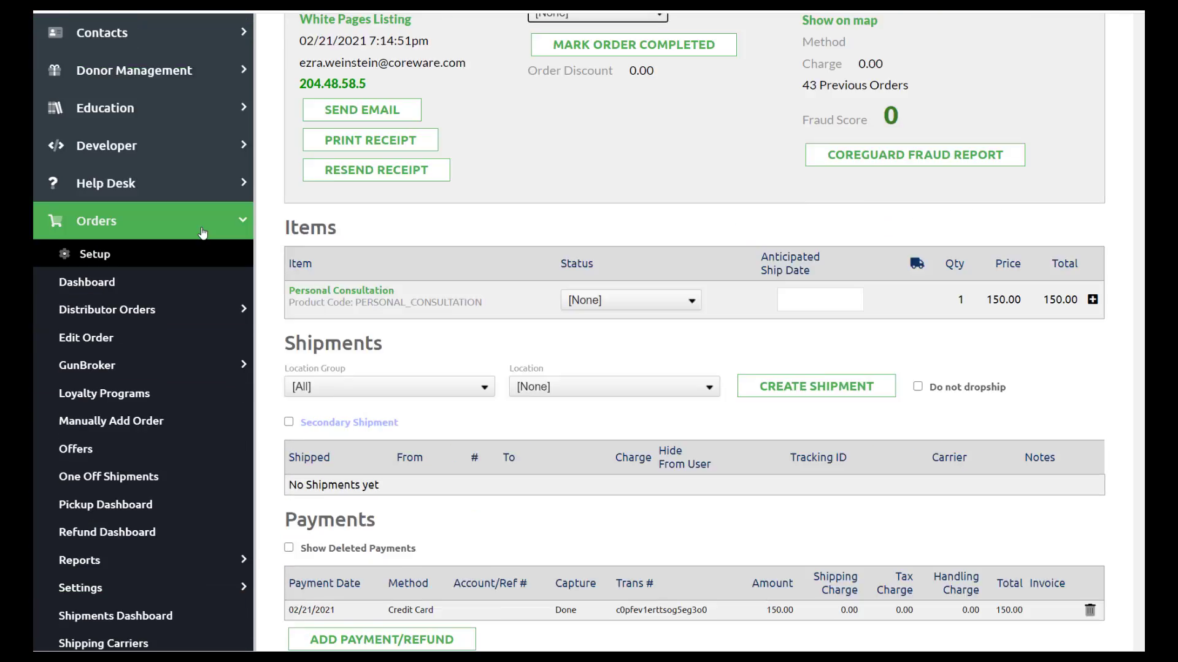
scroll(203, 233, "up", 3)
- Sort form submissions by Date Created and review PERSONAL CONSULTATION entry 11902
left_click(163, 165)
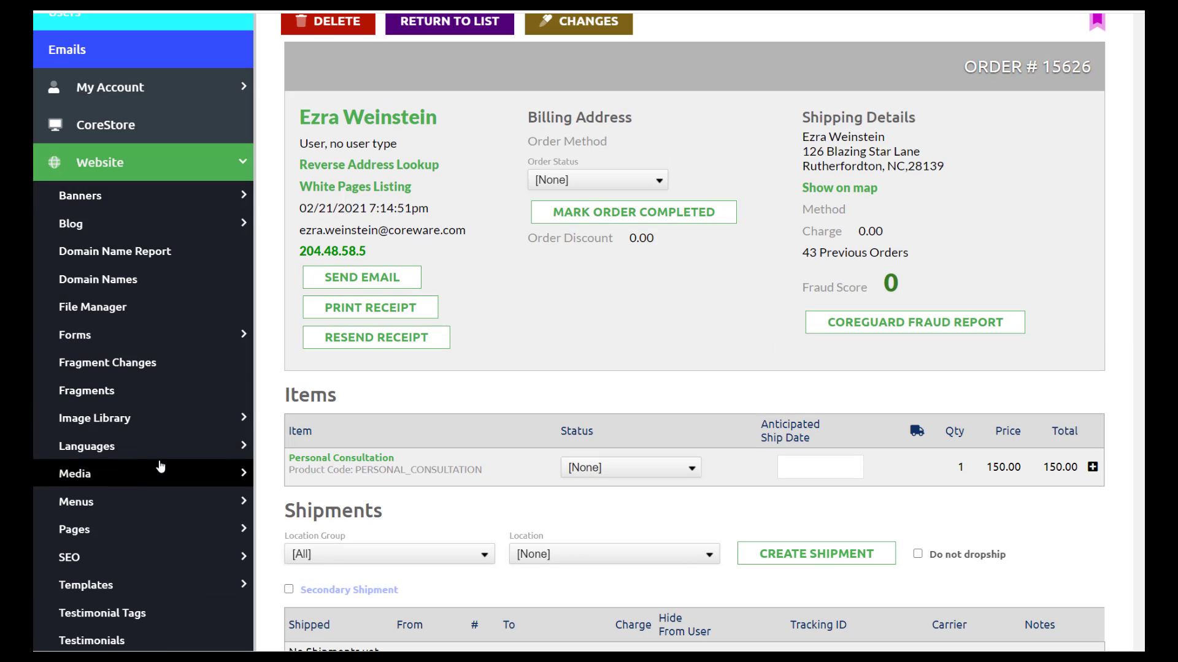
left_click(142, 336)
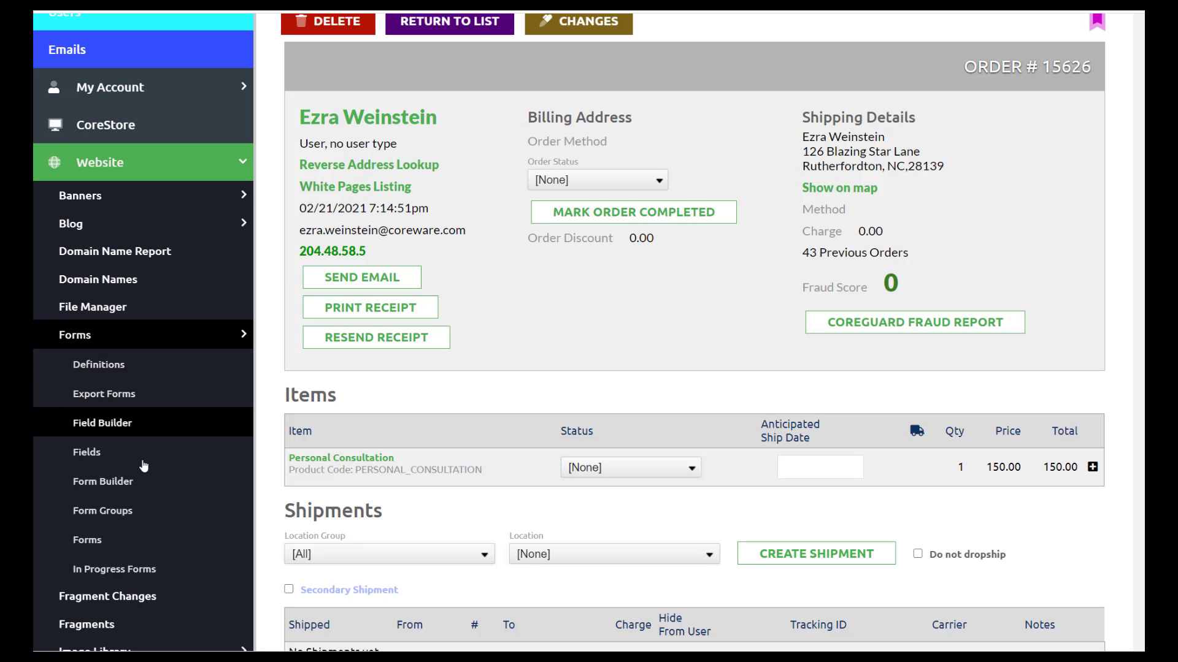
left_click(117, 537)
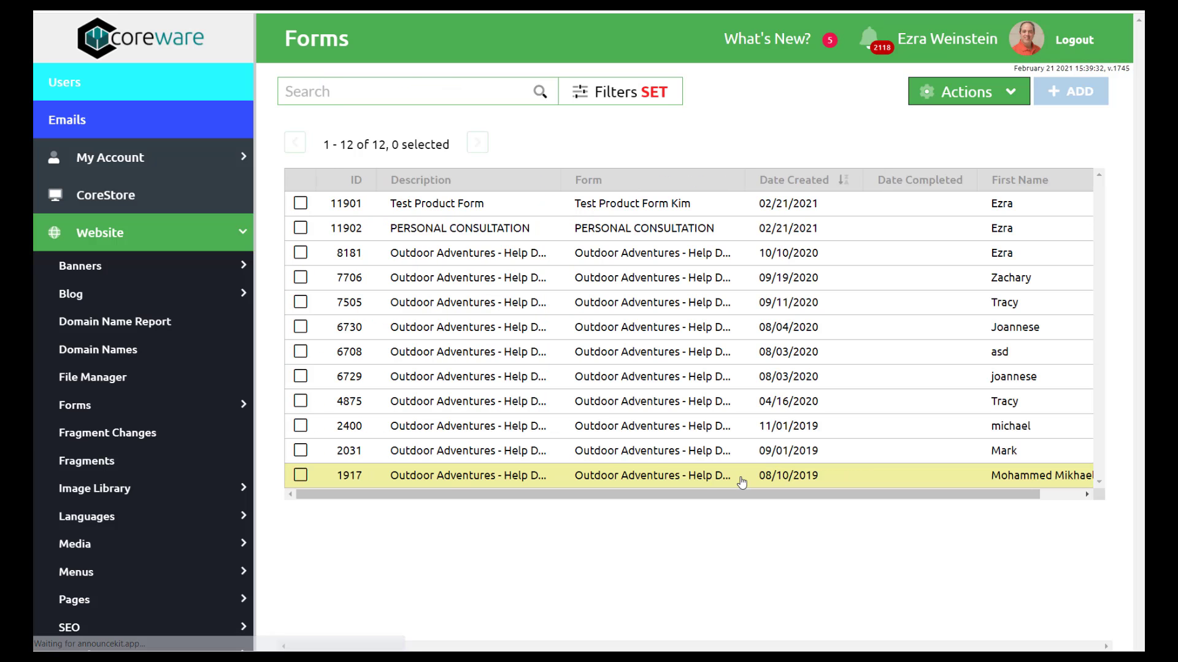
left_click(782, 186)
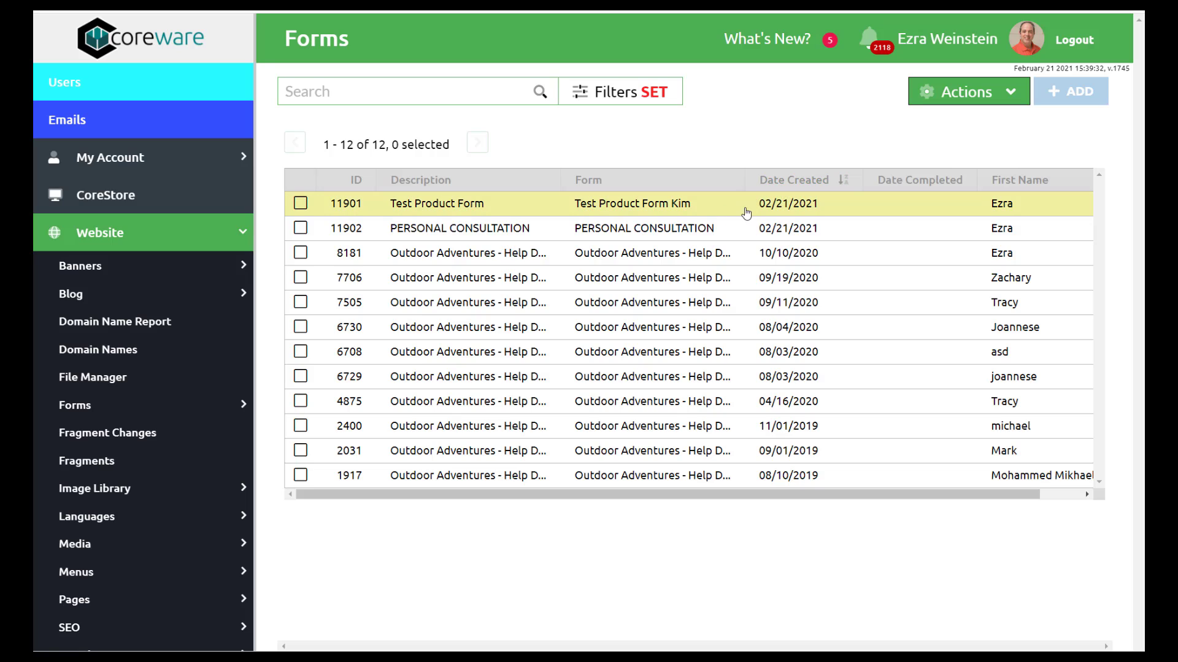
left_click(433, 232)
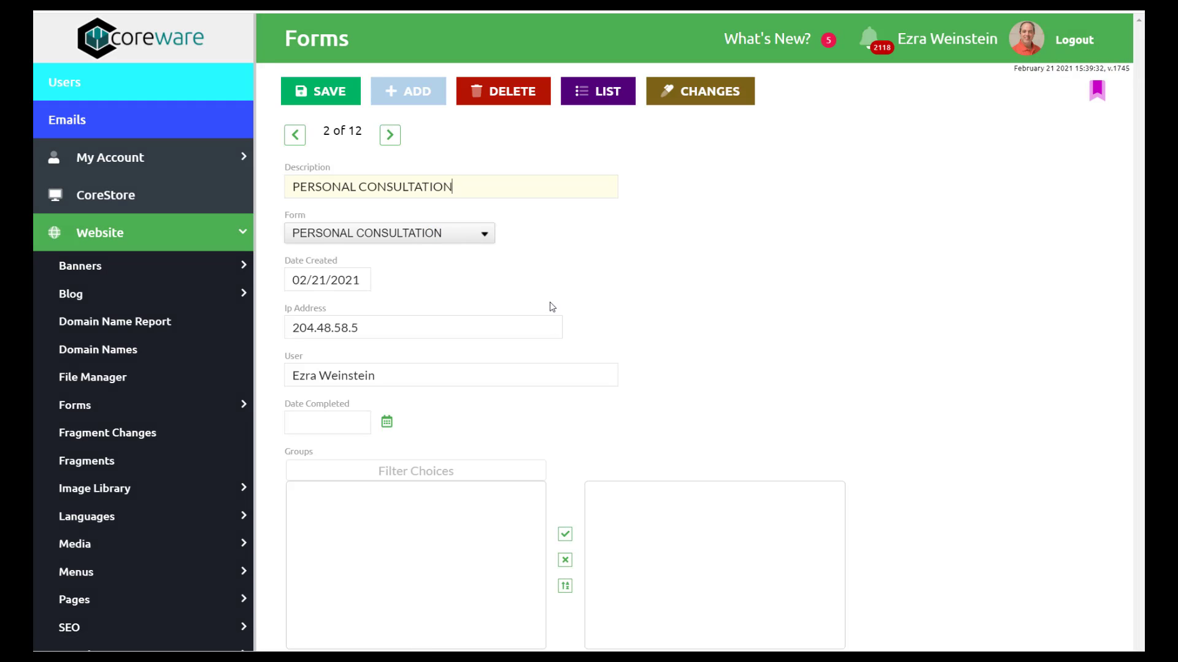
scroll(548, 375, "down", 5)
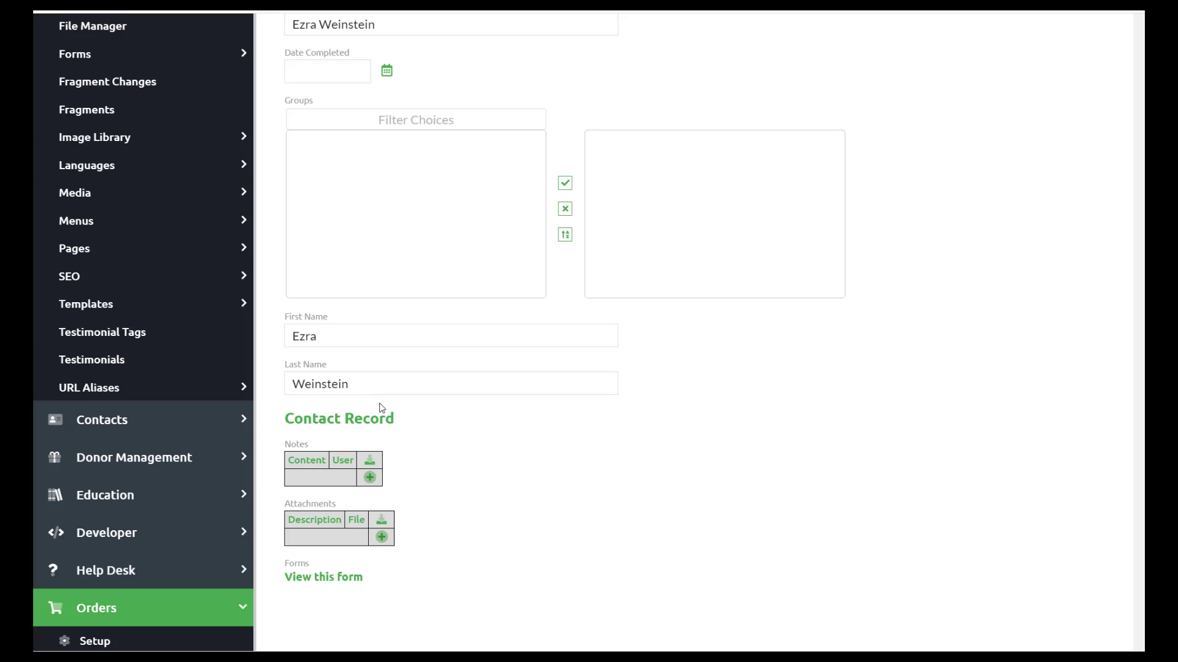
scroll(382, 408, "up", 5)
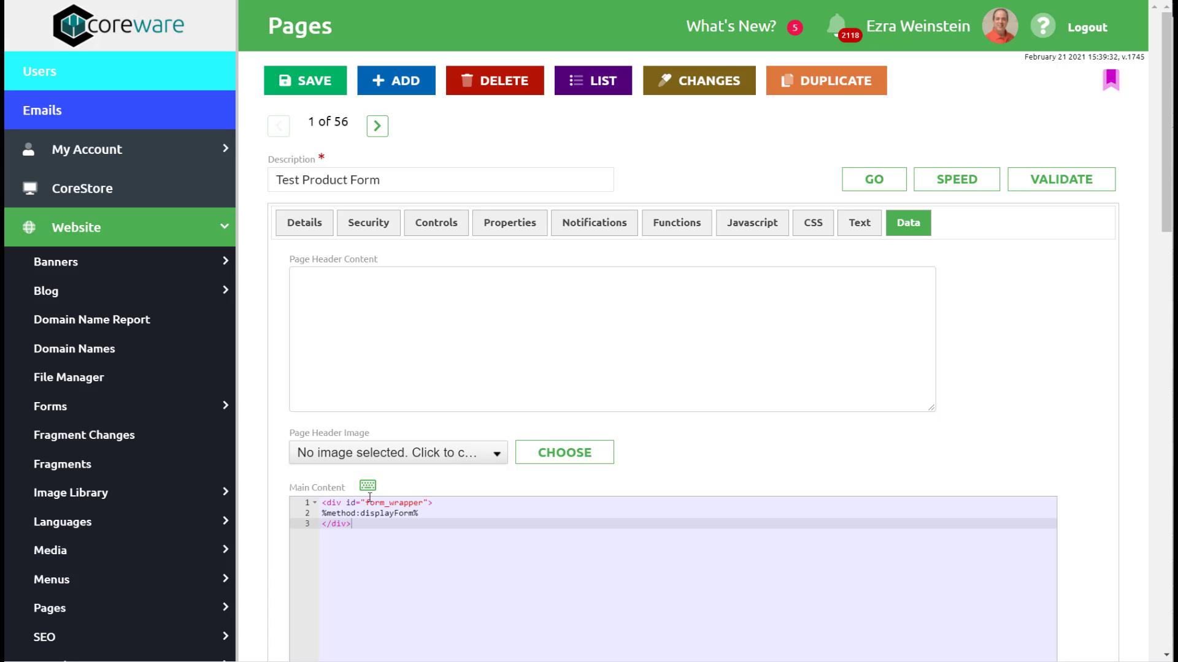
- Check the live Test Product Form page shows the blank Personal Consultation form at 150.00
left_click_drag(365, 503, 431, 509)
left_click(428, 516)
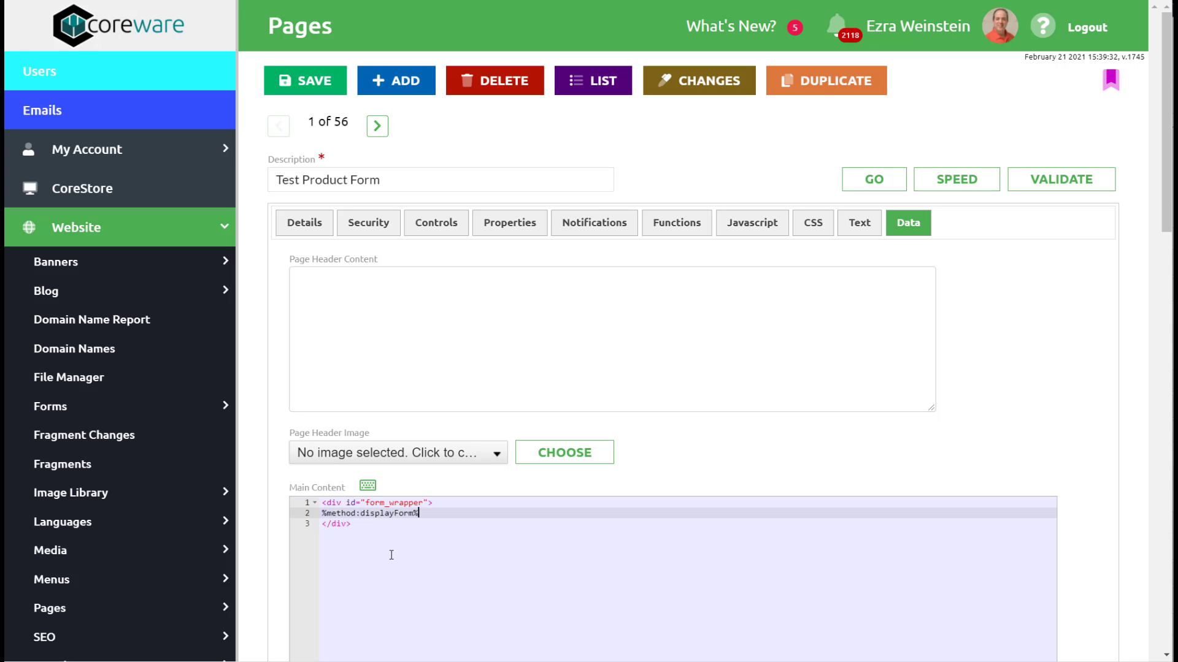
left_click(850, 188)
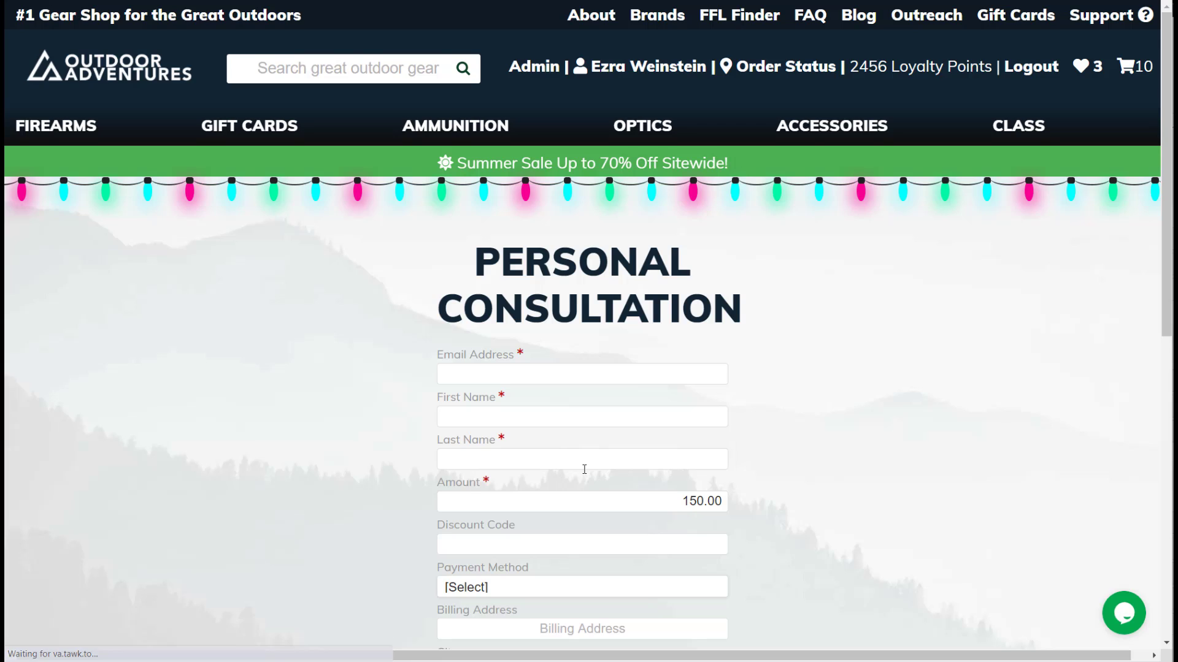
scroll(584, 470, "down", 2)
scroll(583, 470, "down", 1)
scroll(583, 469, "up", 2)
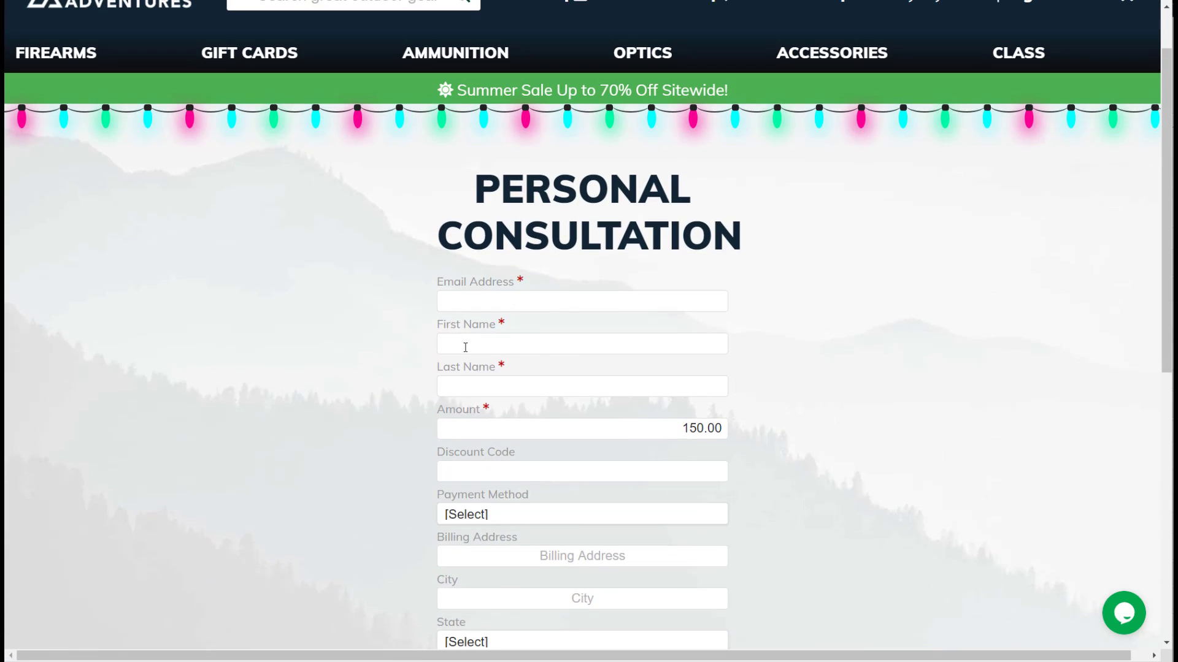